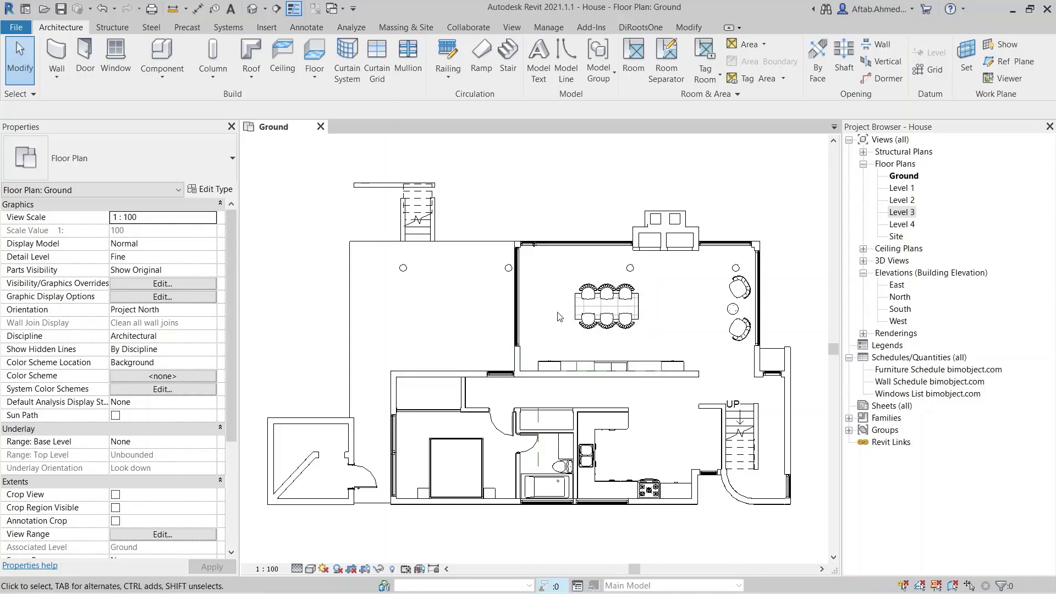
# Examine the ground floor plan's dining group, easy chair, kitchen benchtop, and the wall corners and windows around the dining room
pyautogui.click(589, 311)
pyautogui.click(742, 296)
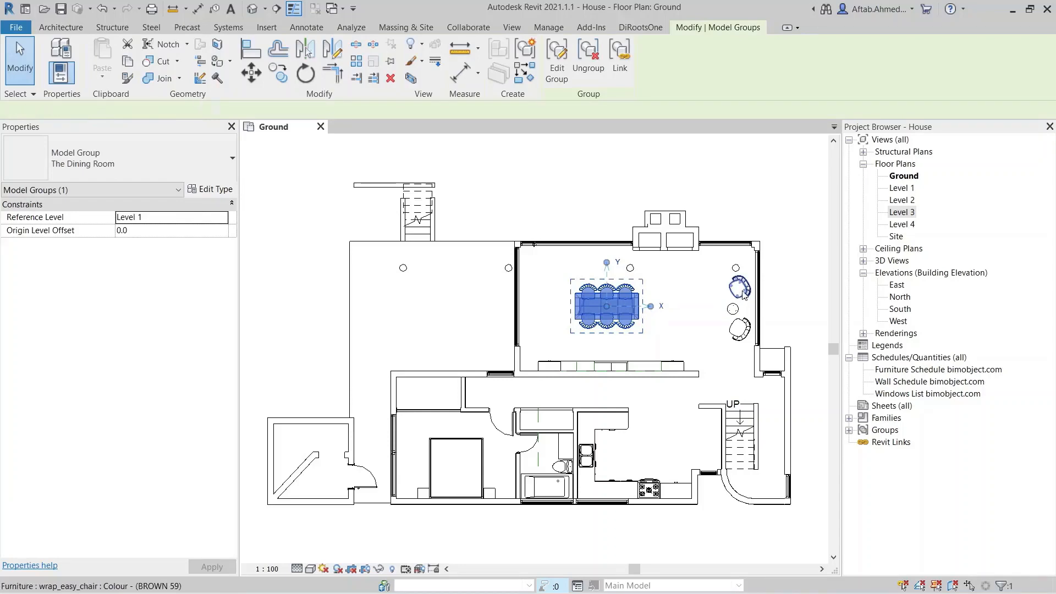
pyautogui.click(694, 324)
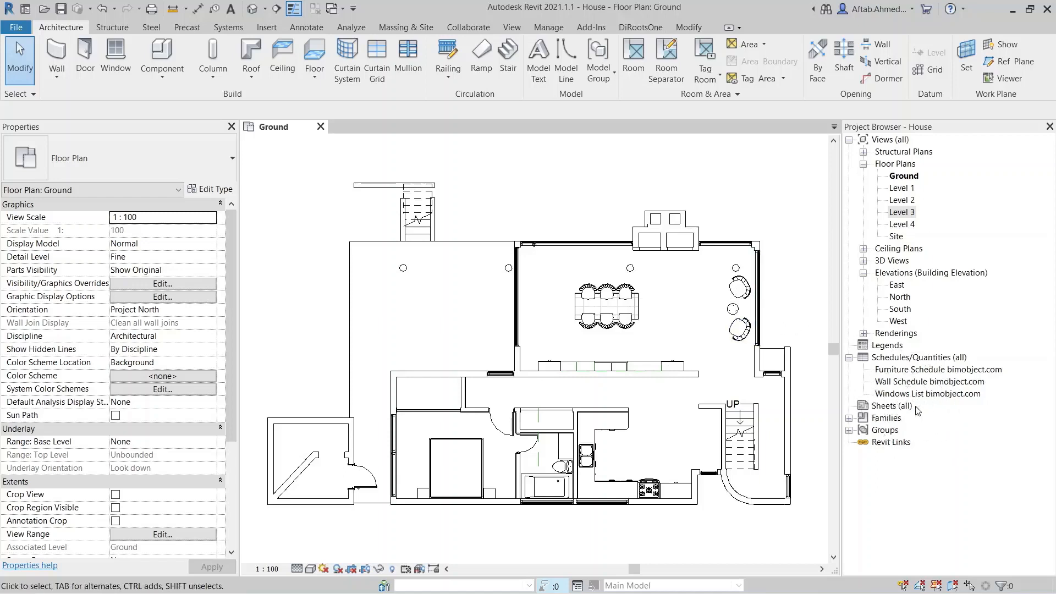
pyautogui.click(631, 326)
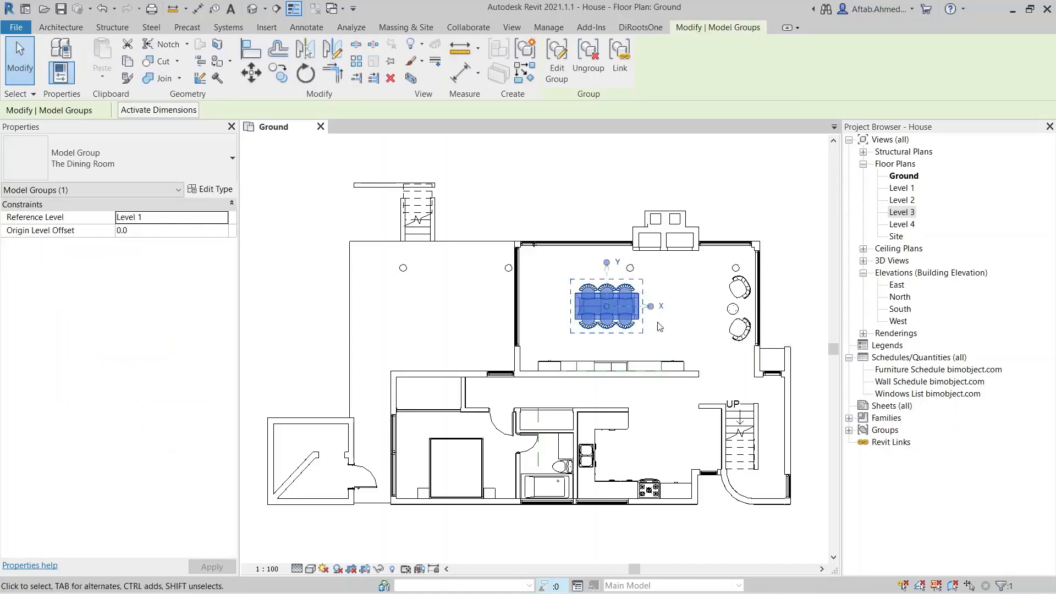
pyautogui.click(740, 287)
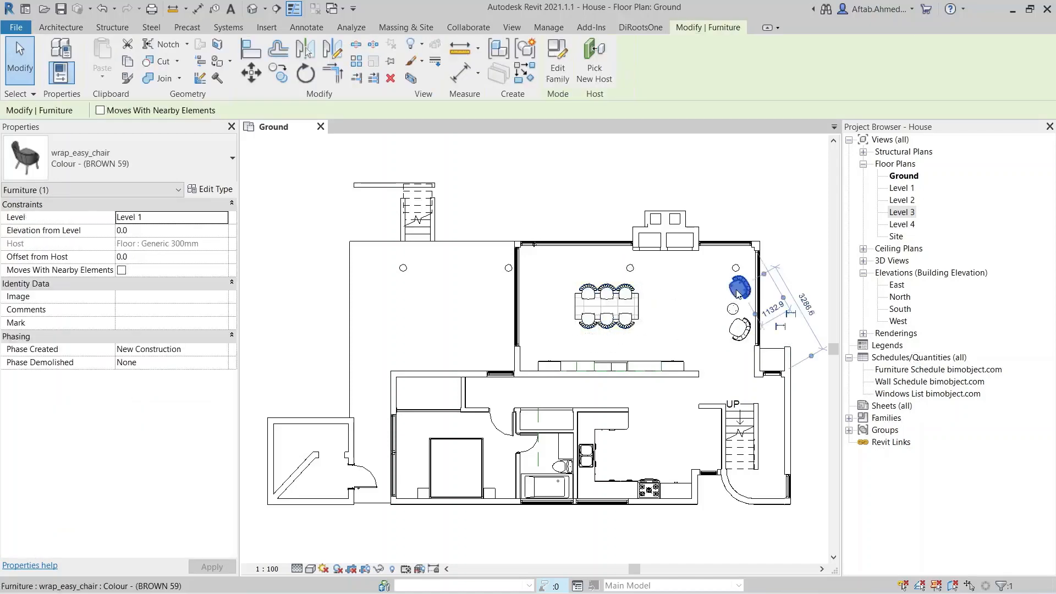
pyautogui.click(750, 416)
pyautogui.click(637, 428)
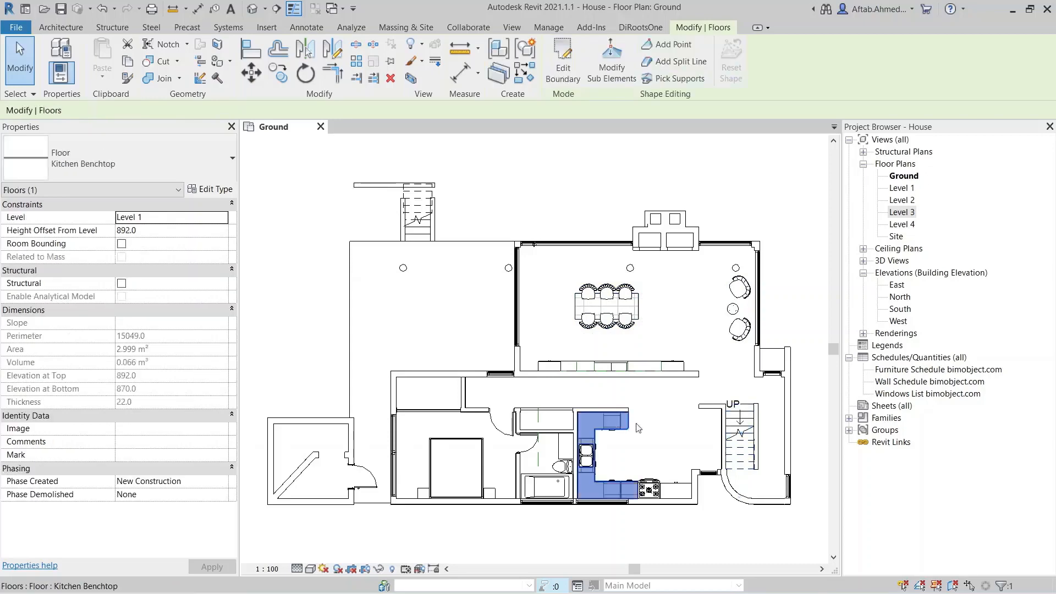
pyautogui.click(685, 421)
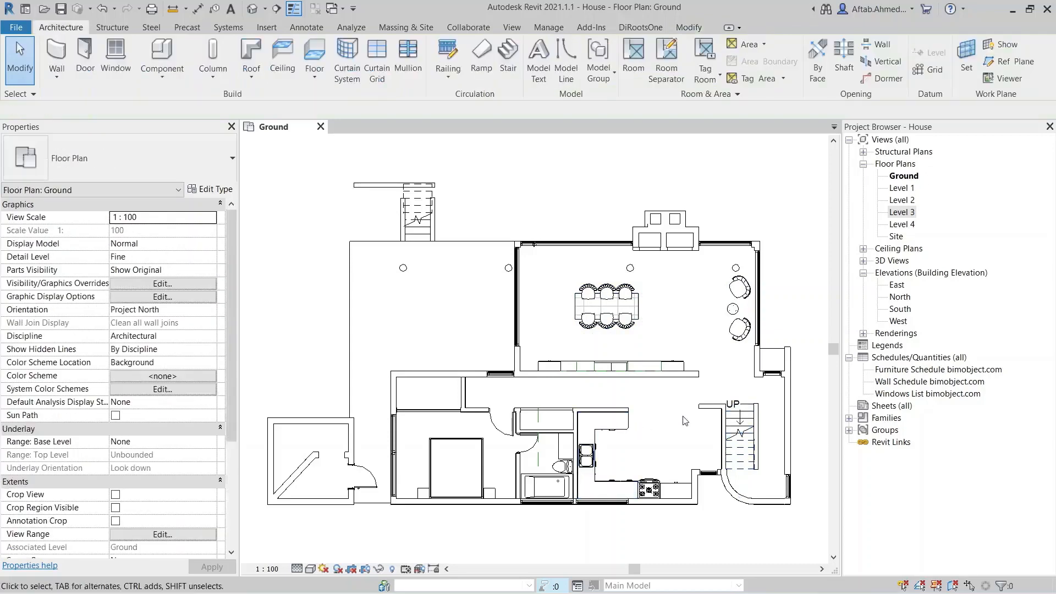
pyautogui.click(521, 251)
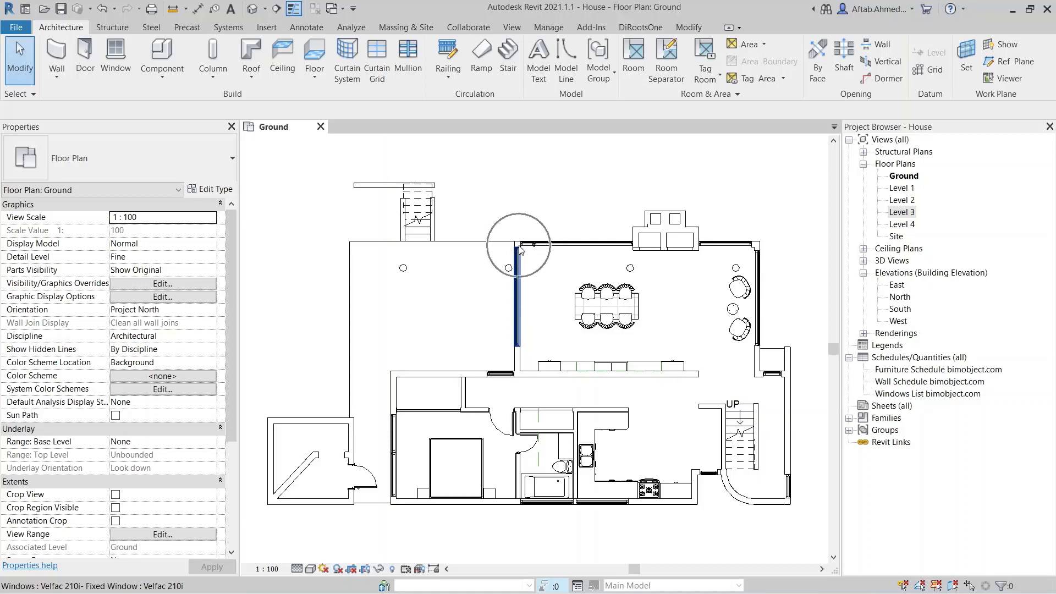
pyautogui.click(759, 248)
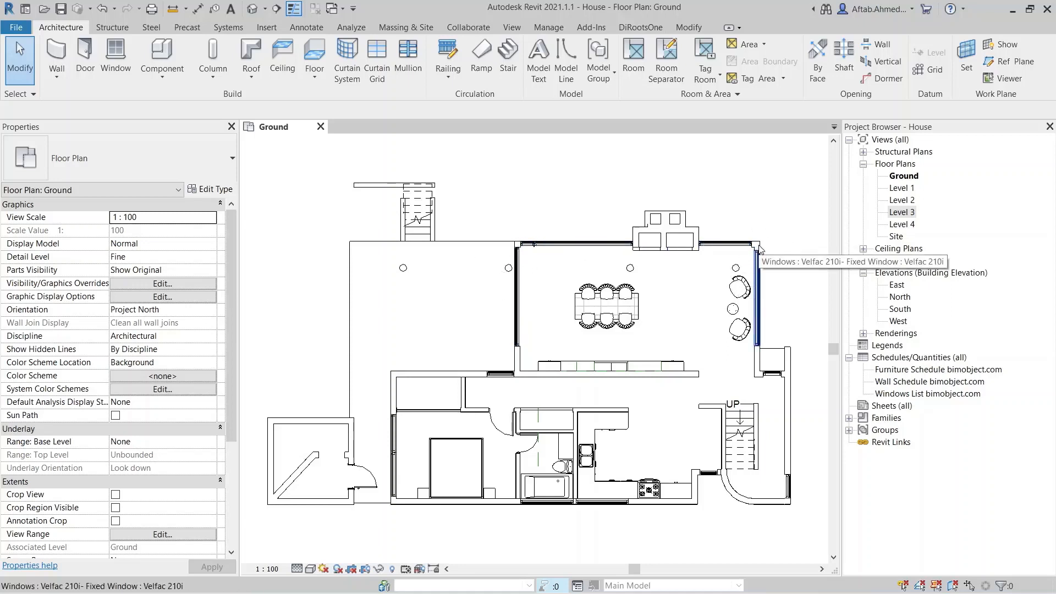
pyautogui.click(682, 312)
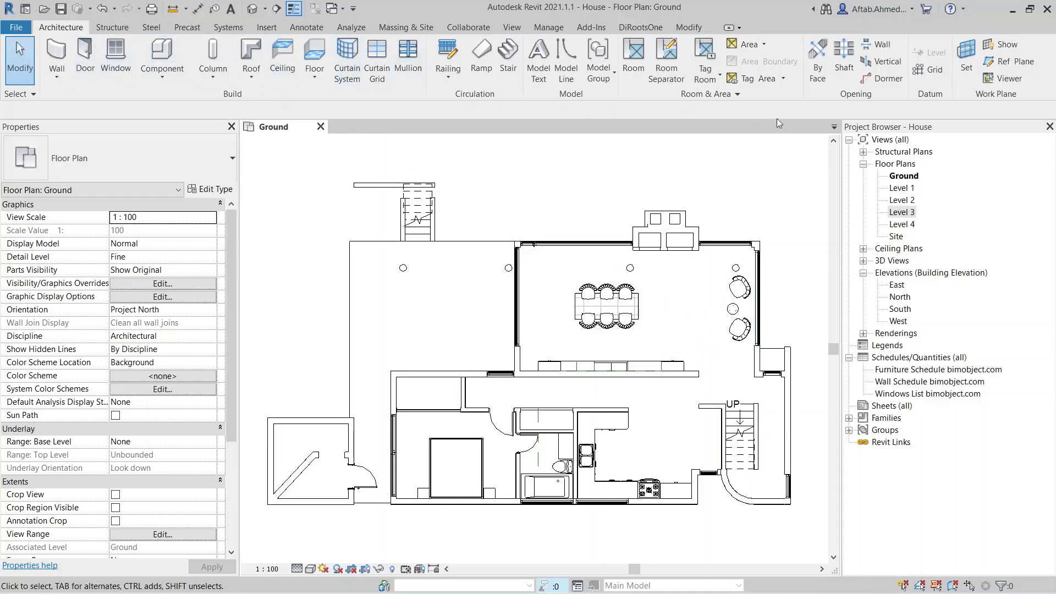
# Draw the first vertical structural grid line along the centre of the small outer room's west wall, with its bubble below the building
pyautogui.click(931, 83)
pyautogui.click(116, 28)
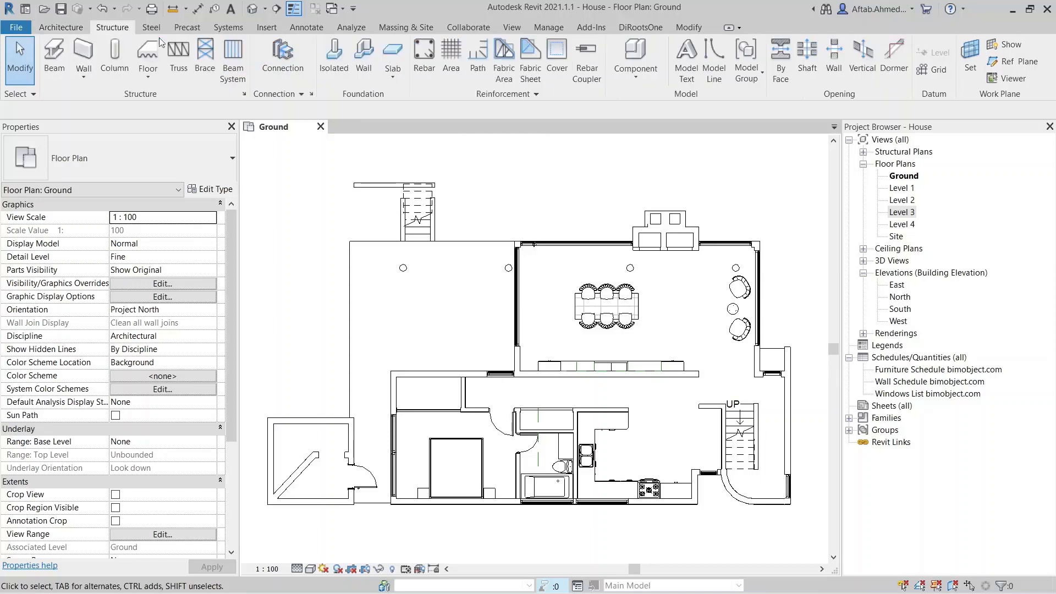
pyautogui.click(934, 71)
pyautogui.scroll(3, 418, 308)
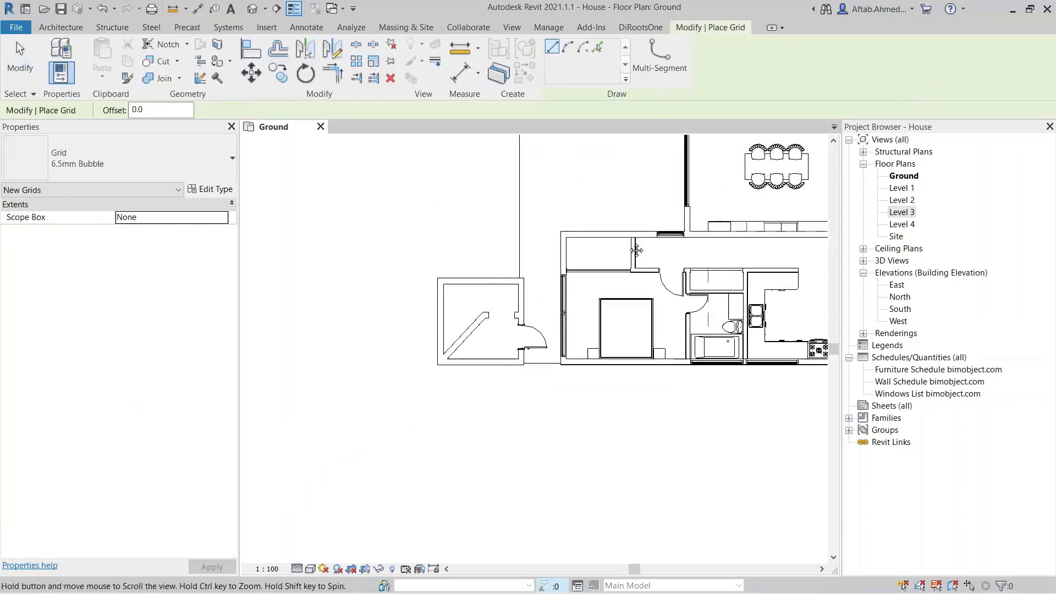
pyautogui.scroll(2, 457, 284)
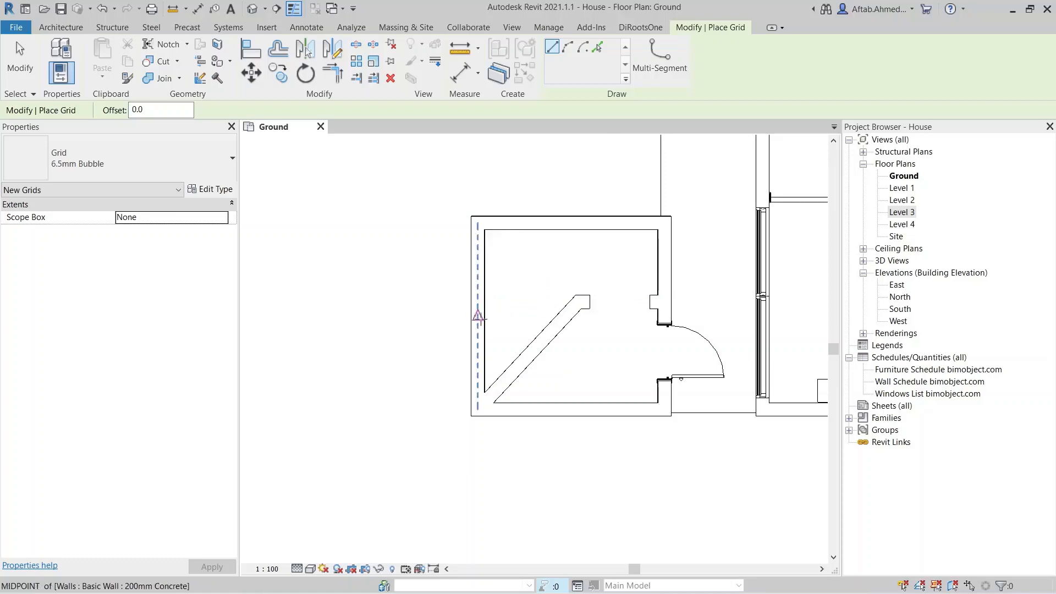
pyautogui.scroll(2, 482, 313)
pyautogui.click(476, 221)
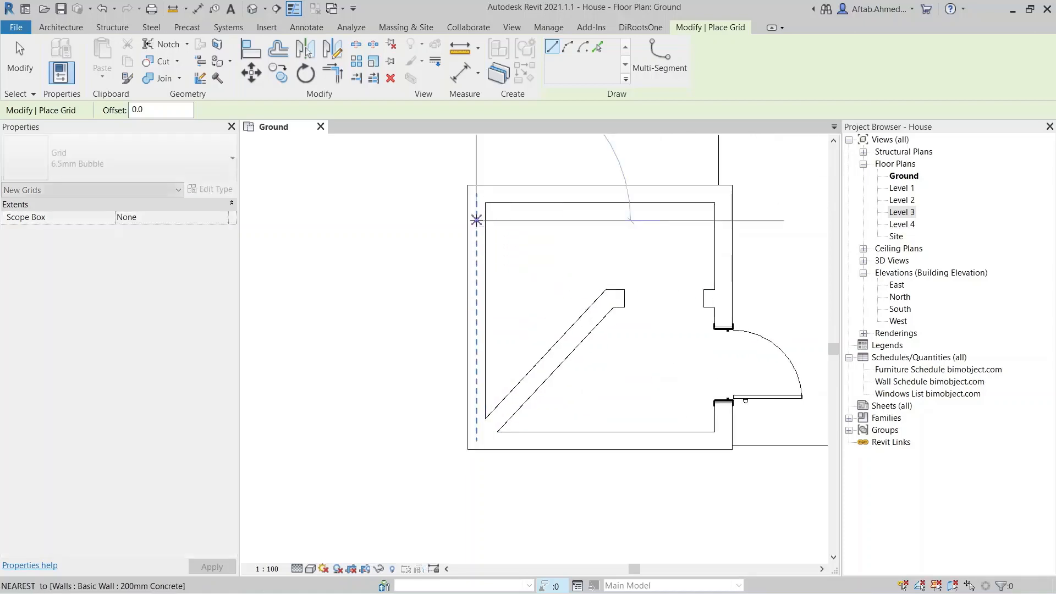
pyautogui.scroll(-3, 477, 220)
pyautogui.scroll(-2, 477, 221)
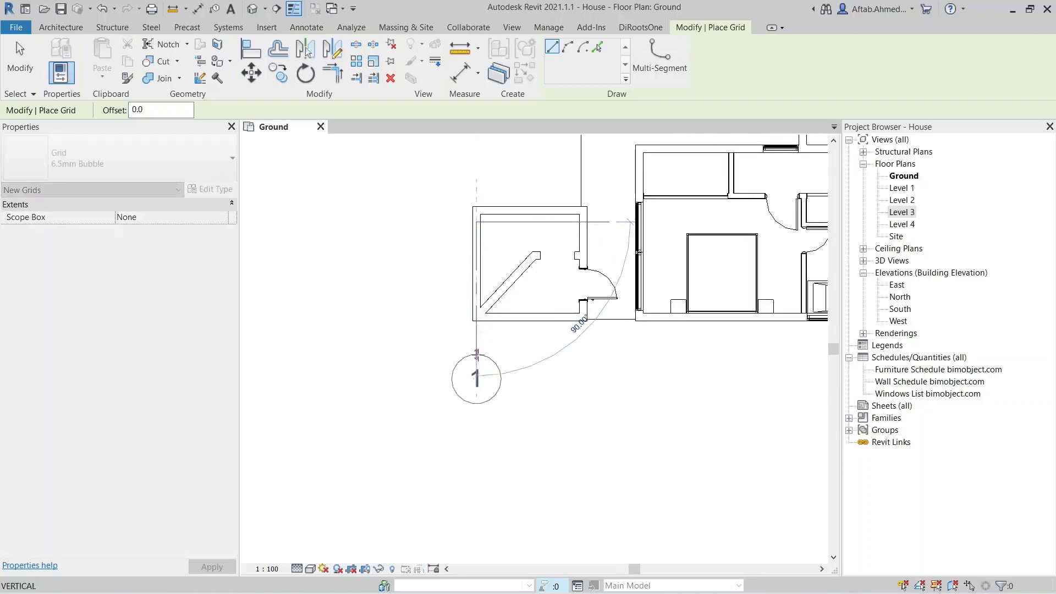
pyautogui.click(477, 383)
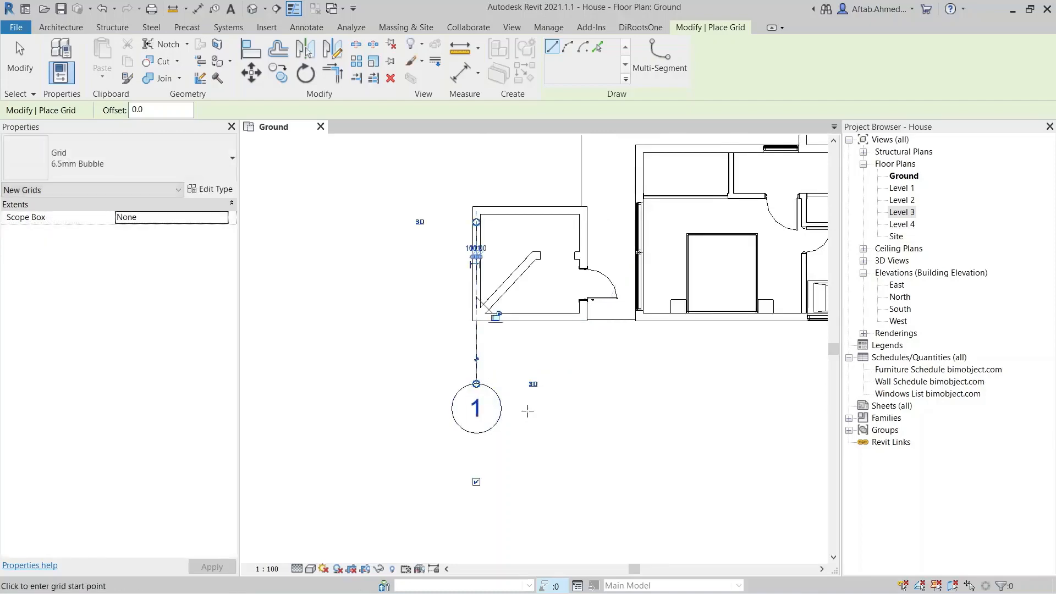
pyautogui.press('Escape')
pyautogui.press('Escape')
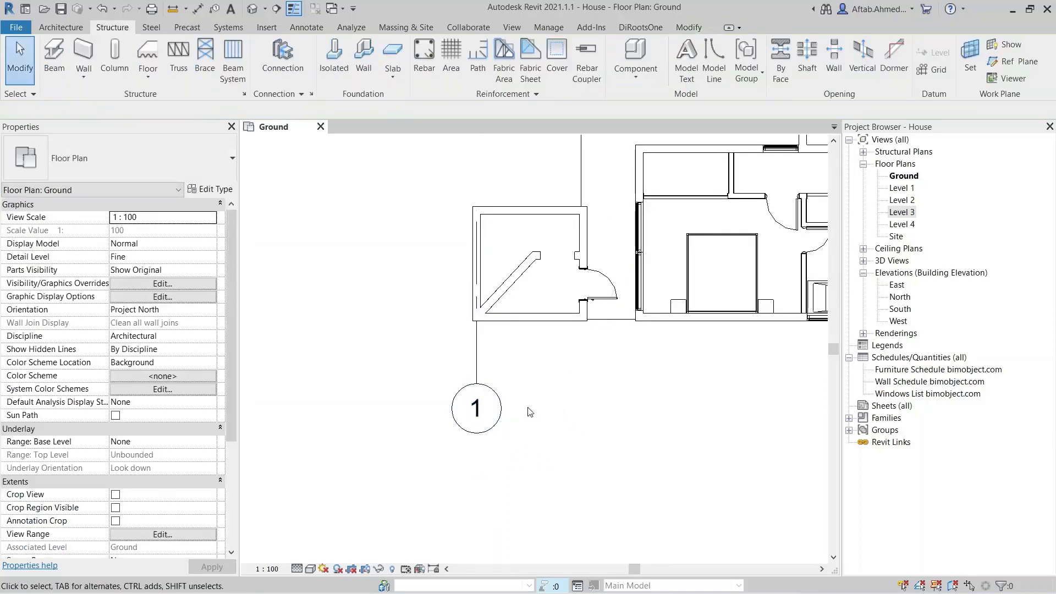
# Lengthen grid 1 upward beyond the small outer room and move its bubble end slightly farther below the plan
pyautogui.click(478, 369)
pyautogui.scroll(3, 557, 372)
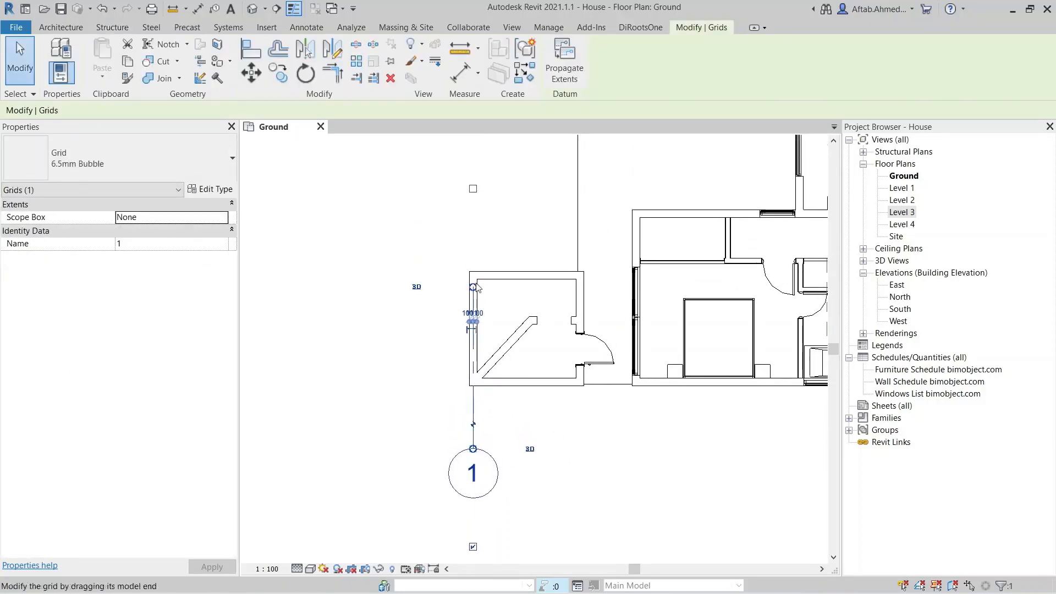
pyautogui.moveTo(474, 288); pyautogui.dragTo(472, 224)
pyautogui.scroll(-6, 476, 387)
pyautogui.scroll(3, 470, 236)
pyautogui.moveTo(592, 368); pyautogui.dragTo(586, 209, button='middle')
pyautogui.scroll(2, 514, 451)
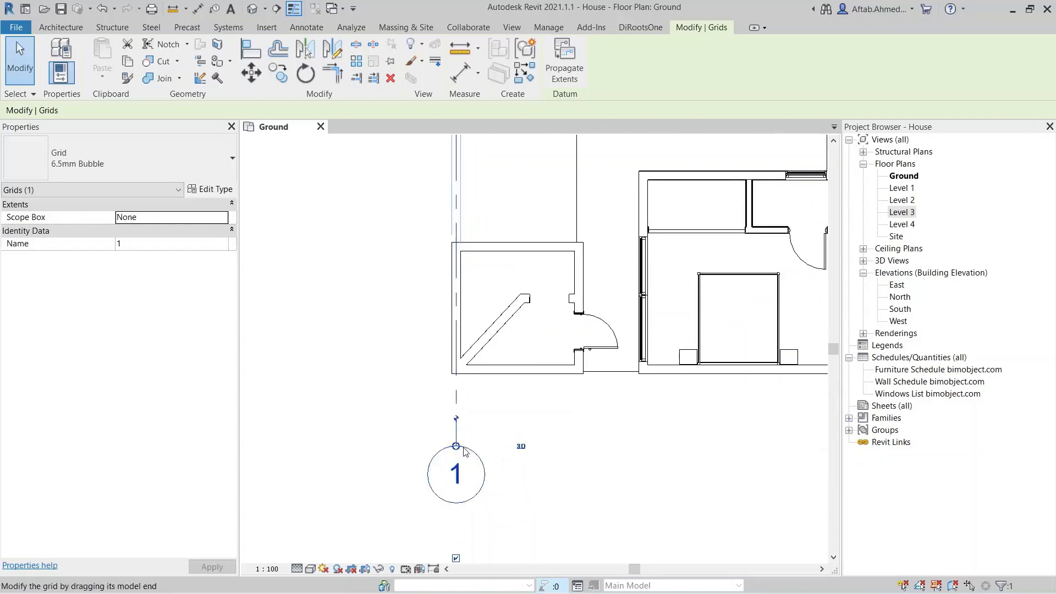
pyautogui.moveTo(457, 447); pyautogui.dragTo(457, 458)
pyautogui.click(497, 430)
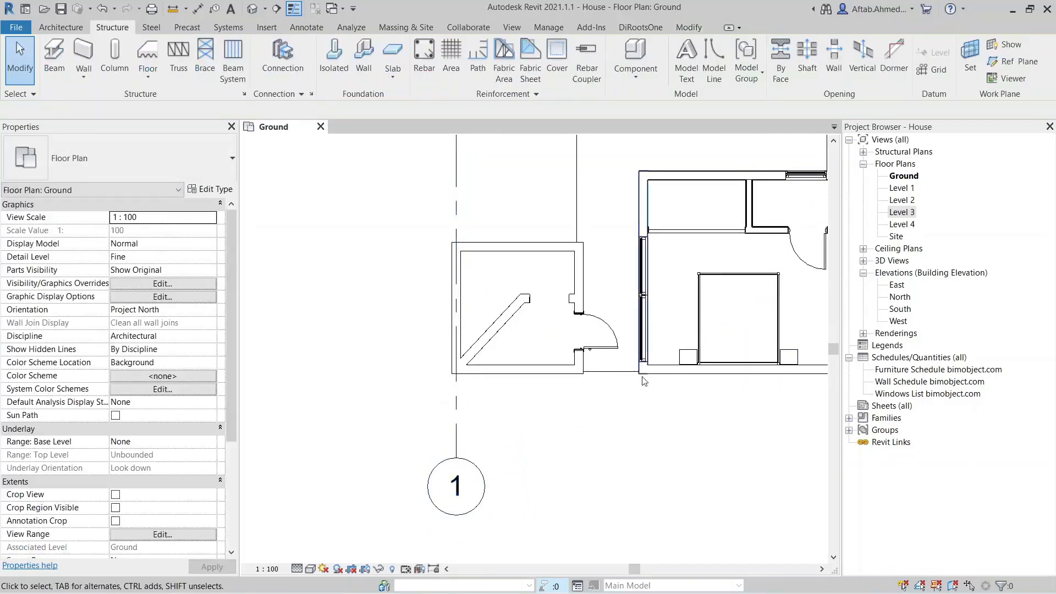
# Draw grid line 2 along the centre of the small outer room's east wall, ending level with grid 1's bubble
pyautogui.click(922, 71)
pyautogui.scroll(4, 597, 270)
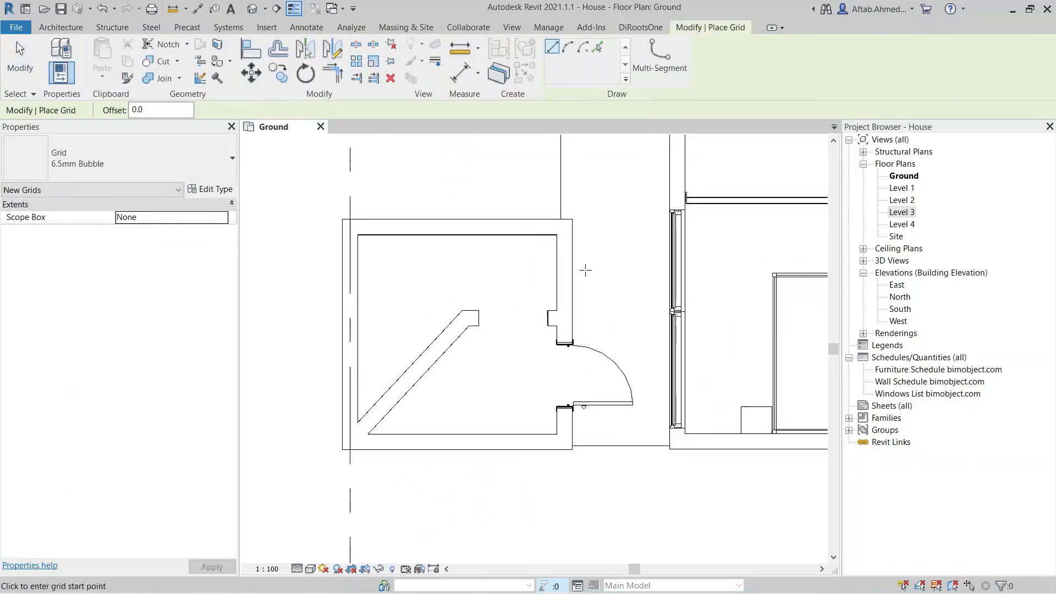
pyautogui.click(561, 249)
pyautogui.scroll(-2, 561, 249)
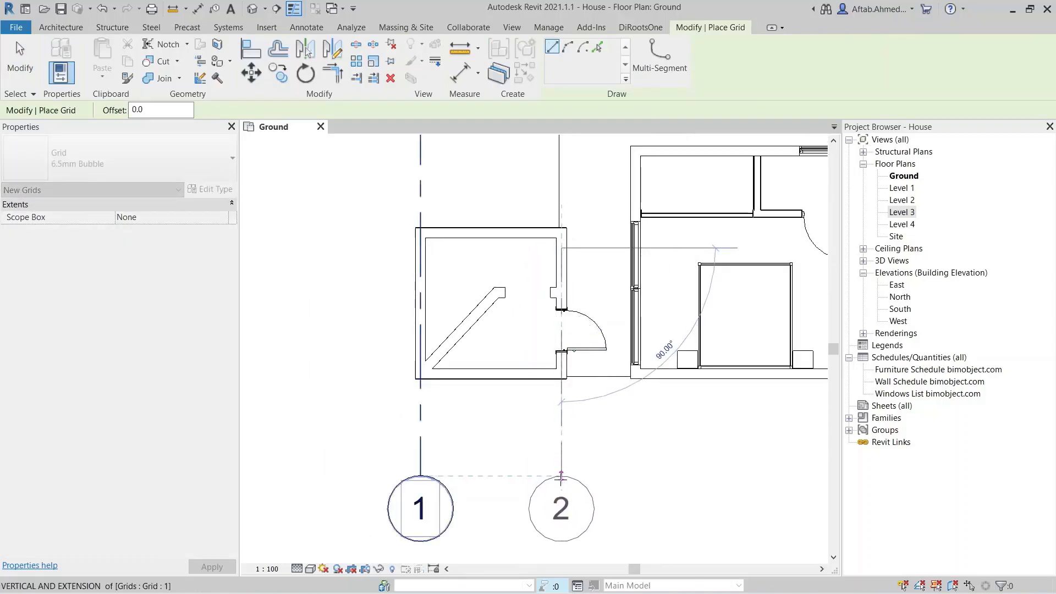
pyautogui.click(561, 476)
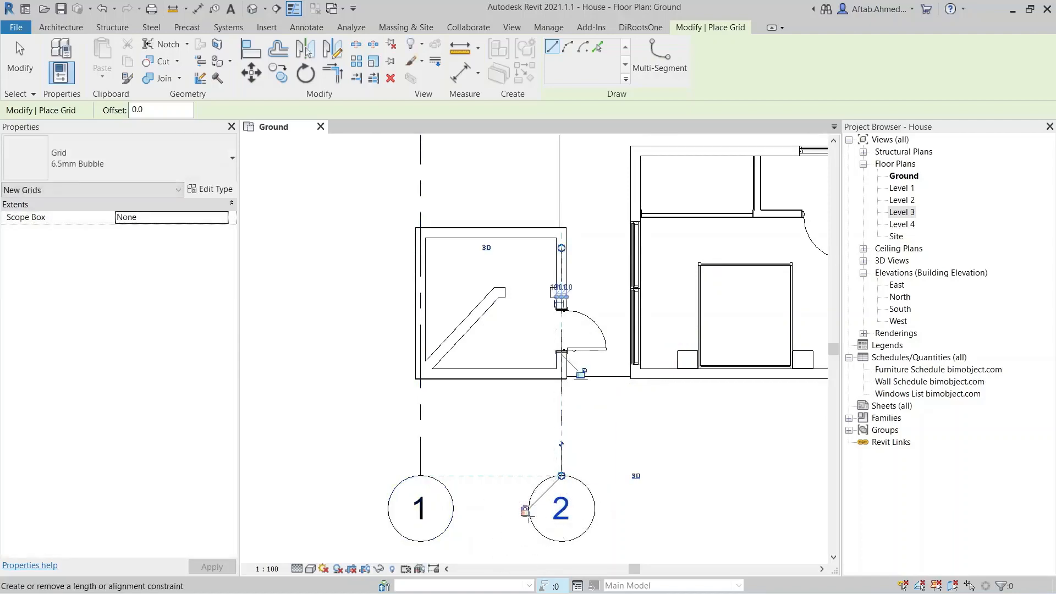
pyautogui.press('Escape')
pyautogui.press('Escape')
# Move the aligned bubbles of grids 1 and 2 closer to the building and lengthen grid 2 upward beyond the small room
pyautogui.click(561, 476)
pyautogui.moveTo(561, 476)
pyautogui.mouseDown()
pyautogui.moveTo(564, 423)
pyautogui.moveTo(562, 456)
pyautogui.mouseUp()
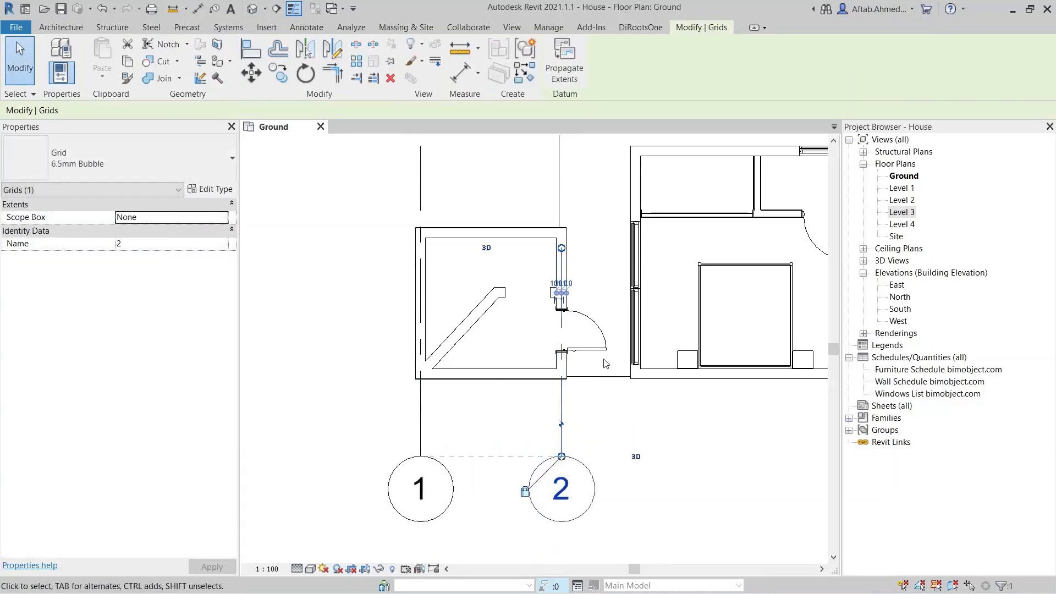
pyautogui.moveTo(604, 364); pyautogui.dragTo(610, 426, button='middle')
pyautogui.scroll(2, 575, 307)
pyautogui.moveTo(563, 314); pyautogui.dragTo(570, 189)
pyautogui.scroll(-5, 562, 411)
pyautogui.scroll(5, 605, 383)
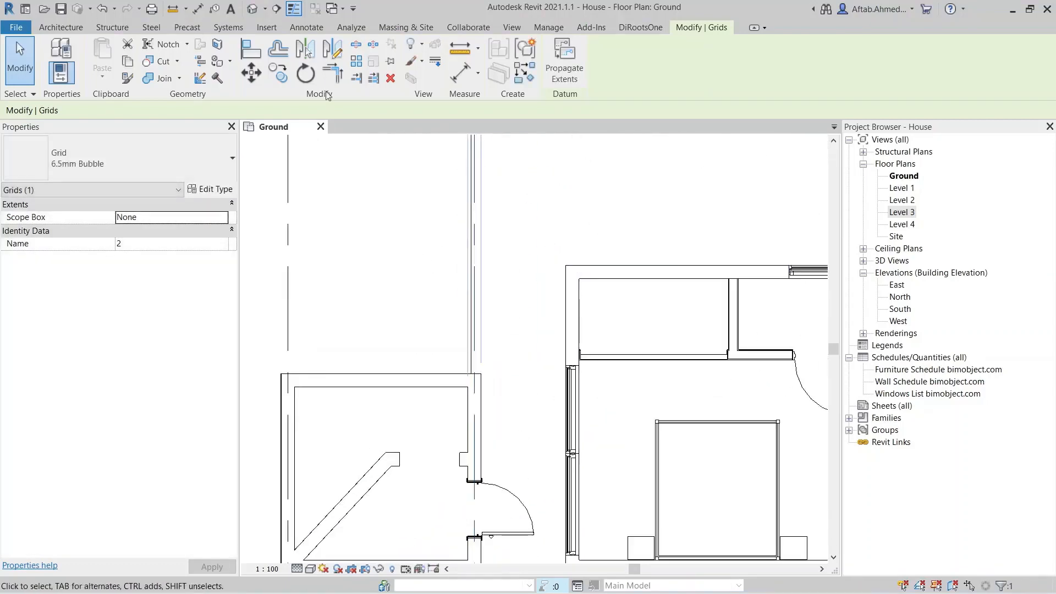
# Copy grid 2 with Multiple enabled onto the bedroom's west wall, the bedroom-bathroom wall and the bathroom-kitchen wall
pyautogui.click(278, 72)
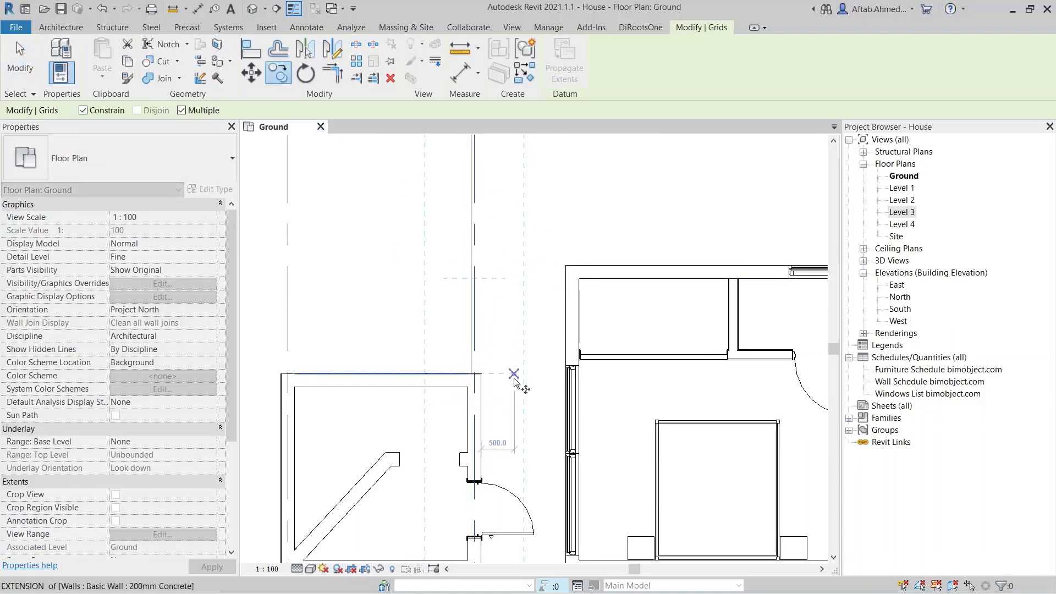
pyautogui.scroll(1, 500, 372)
pyautogui.scroll(1, 460, 328)
pyautogui.click(461, 327)
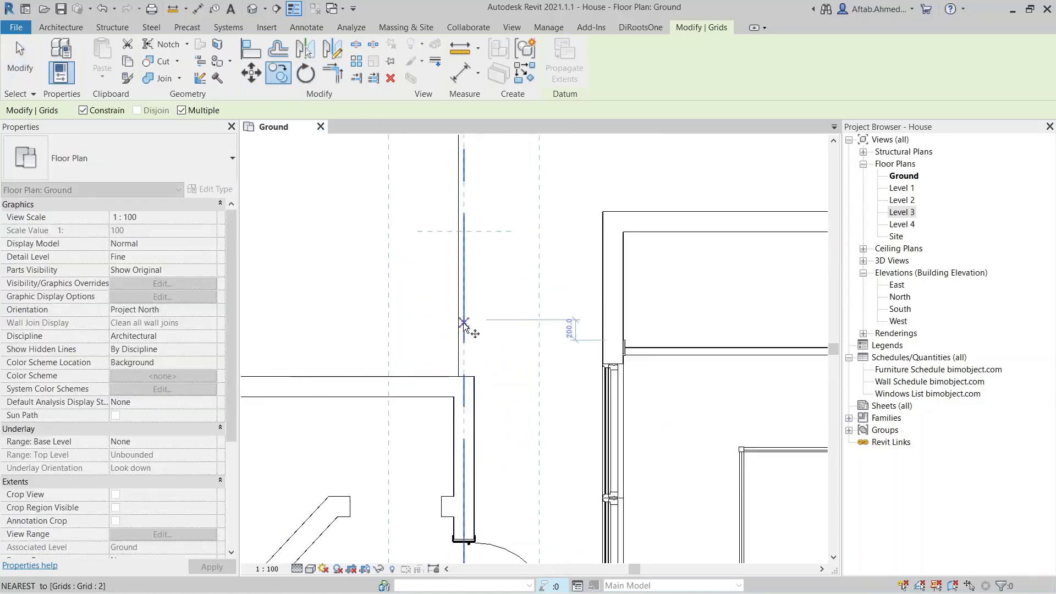
pyautogui.scroll(-3, 482, 337)
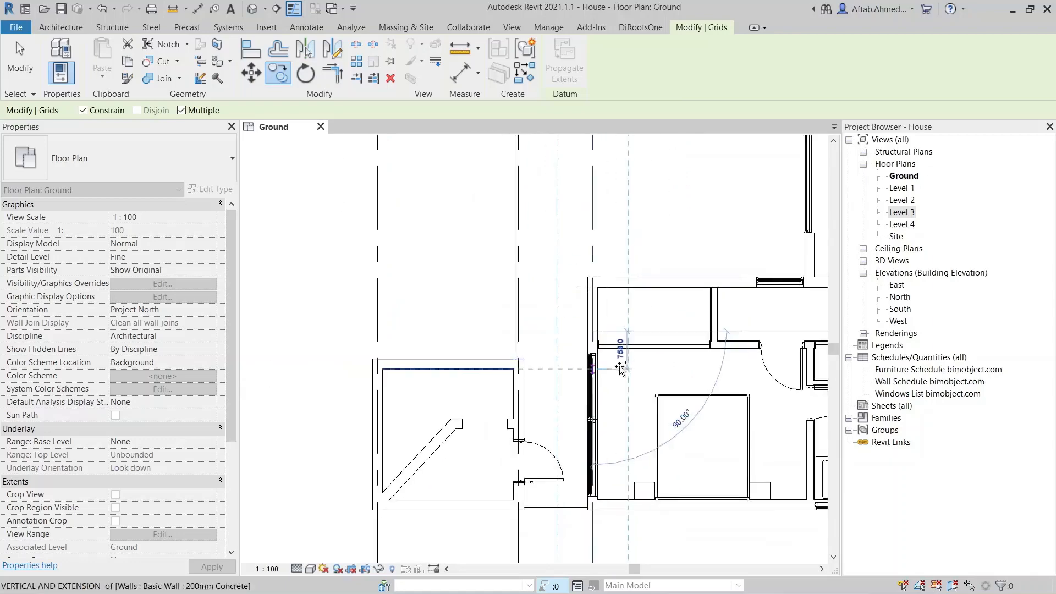
pyautogui.scroll(2, 572, 399)
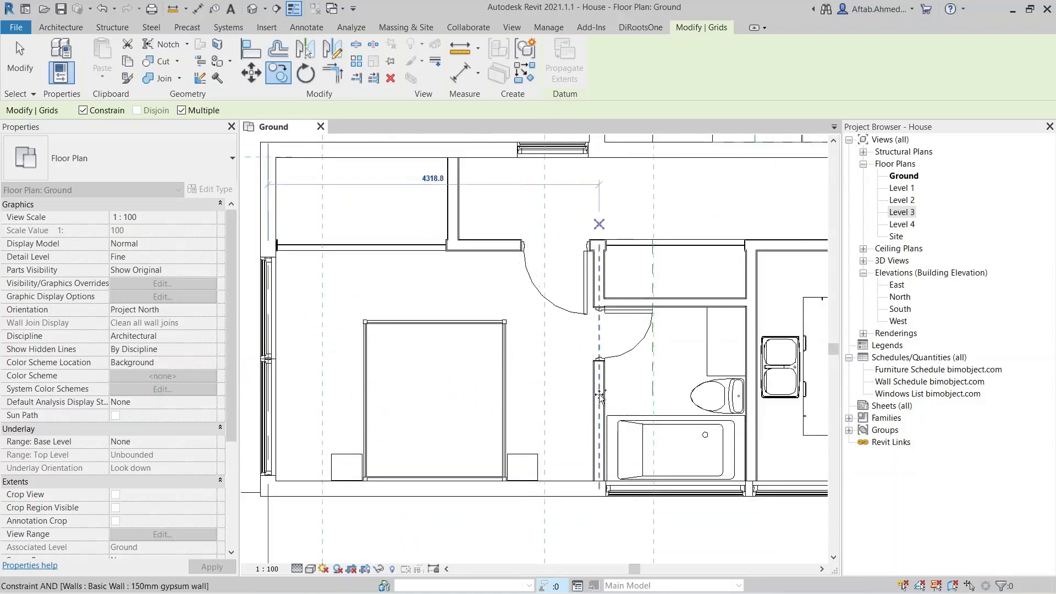
pyautogui.click(744, 290)
pyautogui.scroll(-3, 709, 283)
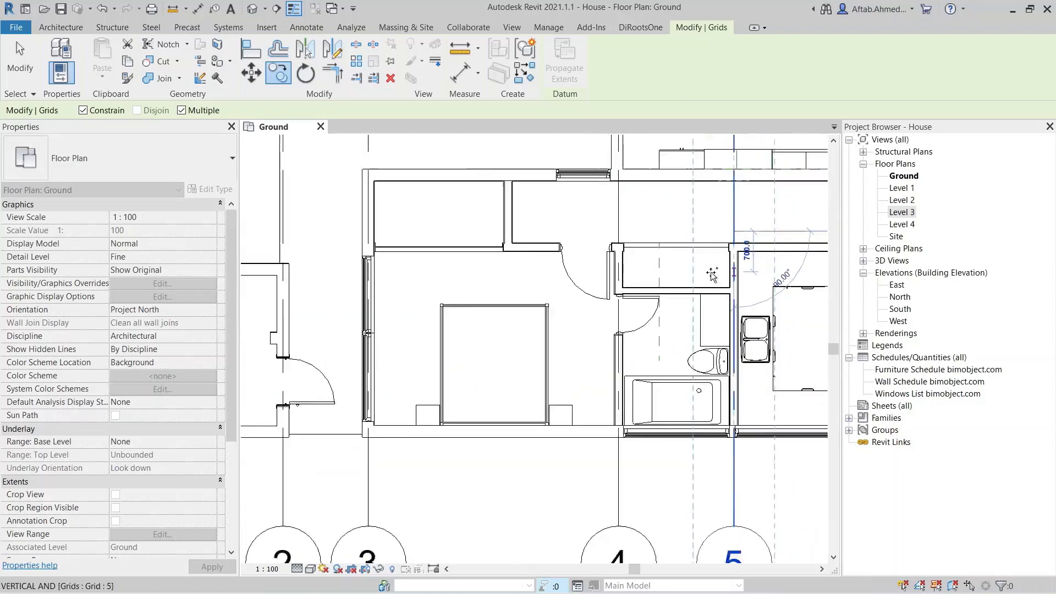
pyautogui.scroll(-1, 708, 282)
pyautogui.press('Escape')
pyautogui.press('Escape')
pyautogui.press('ctrl')
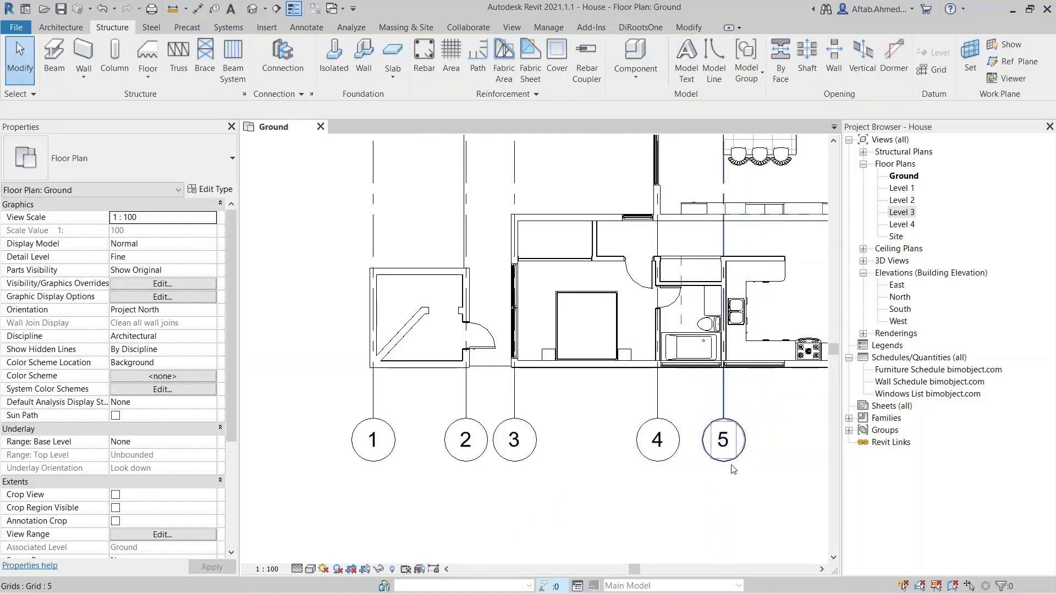
# Rename grid 5 at the bathroom-kitchen wall as 6 and reselect it
pyautogui.click(715, 459)
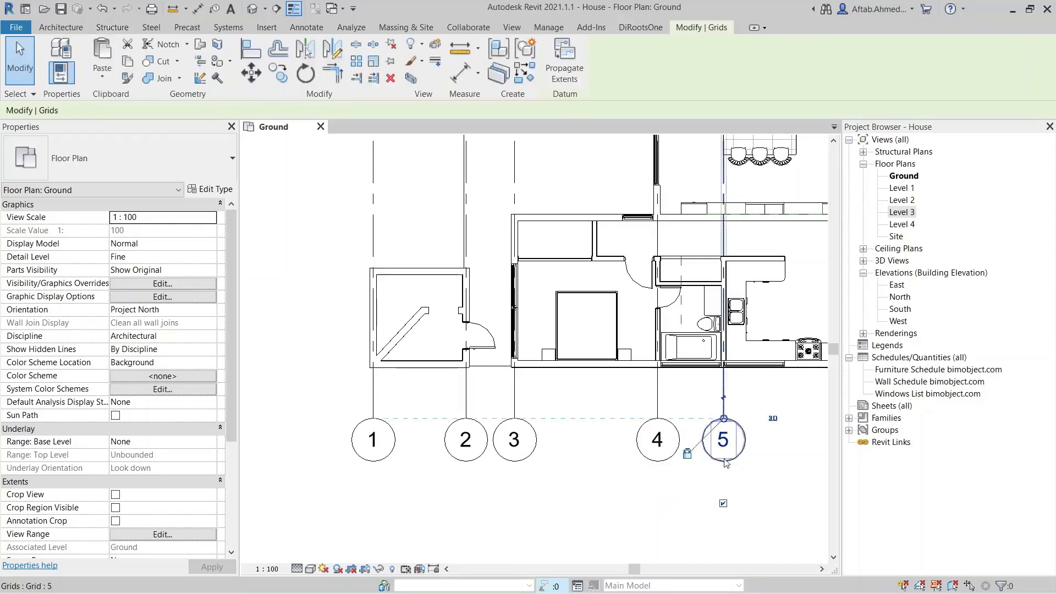
pyautogui.click(126, 252)
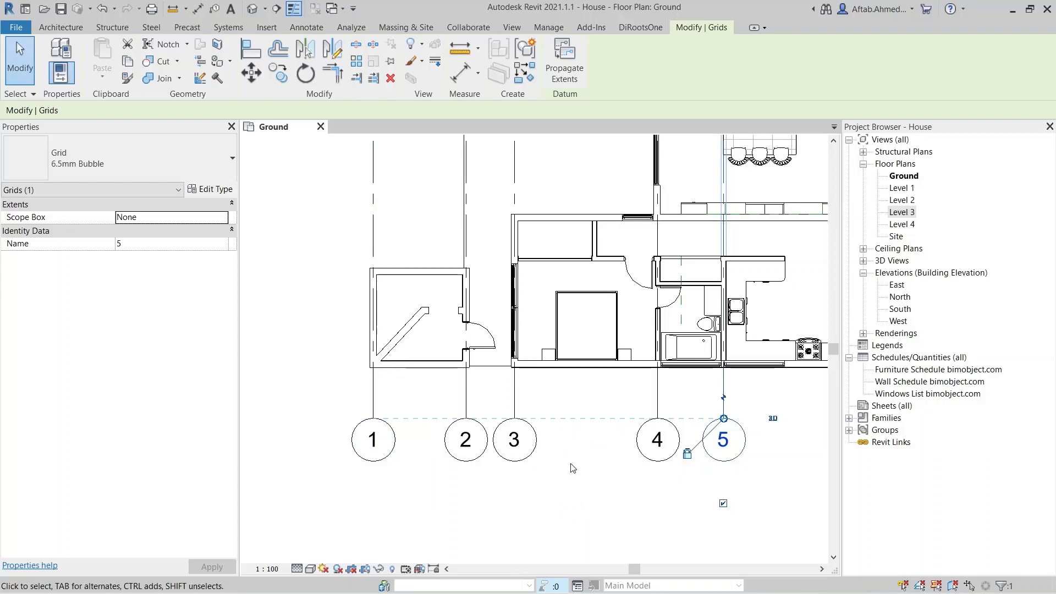
pyautogui.click(149, 246)
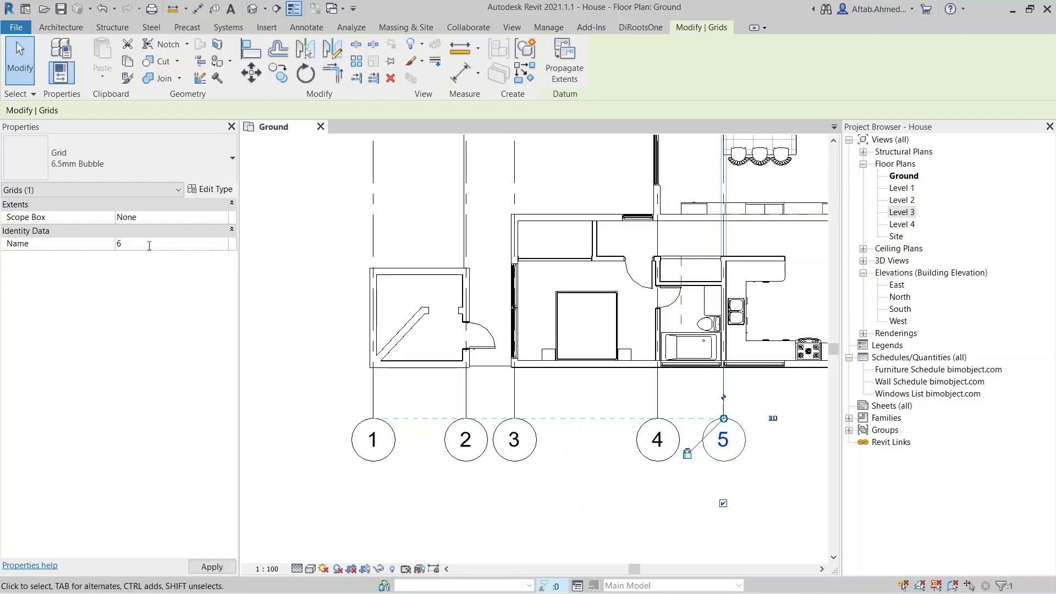
pyautogui.click(705, 484)
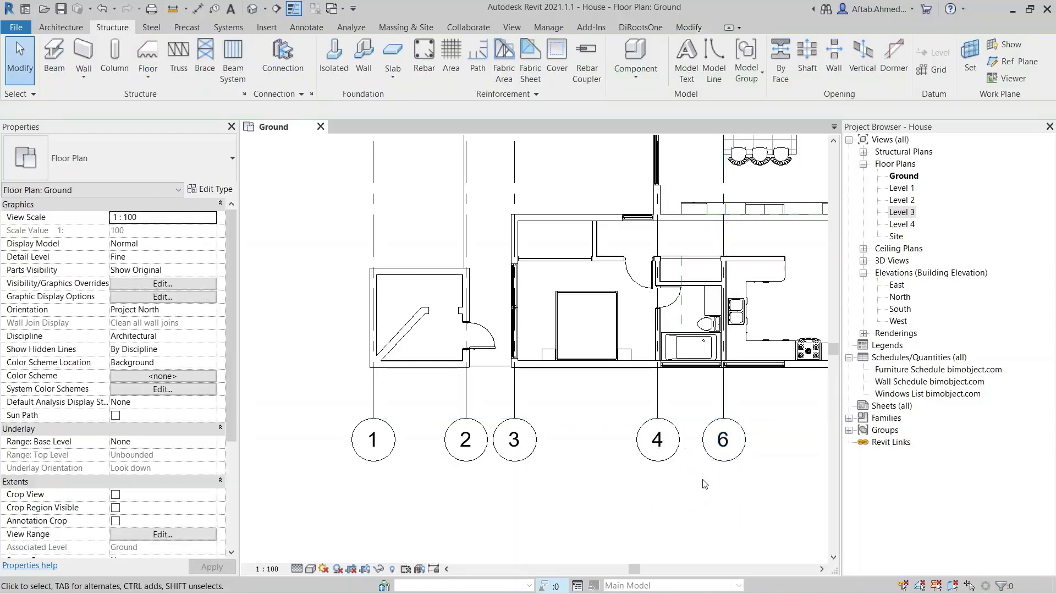
pyautogui.click(708, 468)
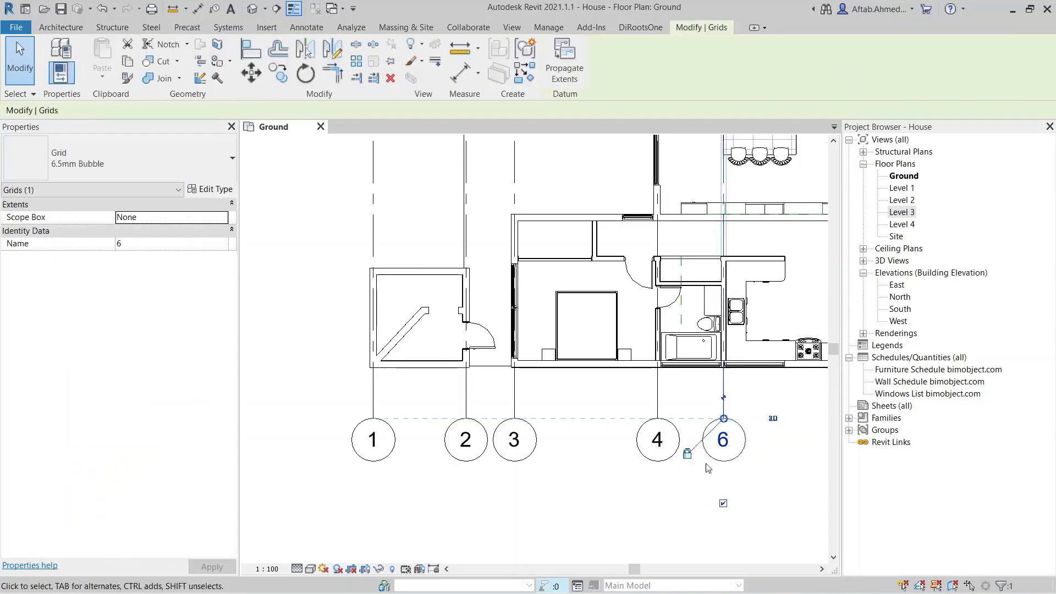
# Try to rename grid 6 at the bathroom-kitchen wall with the already used name 4
pyautogui.click(158, 246)
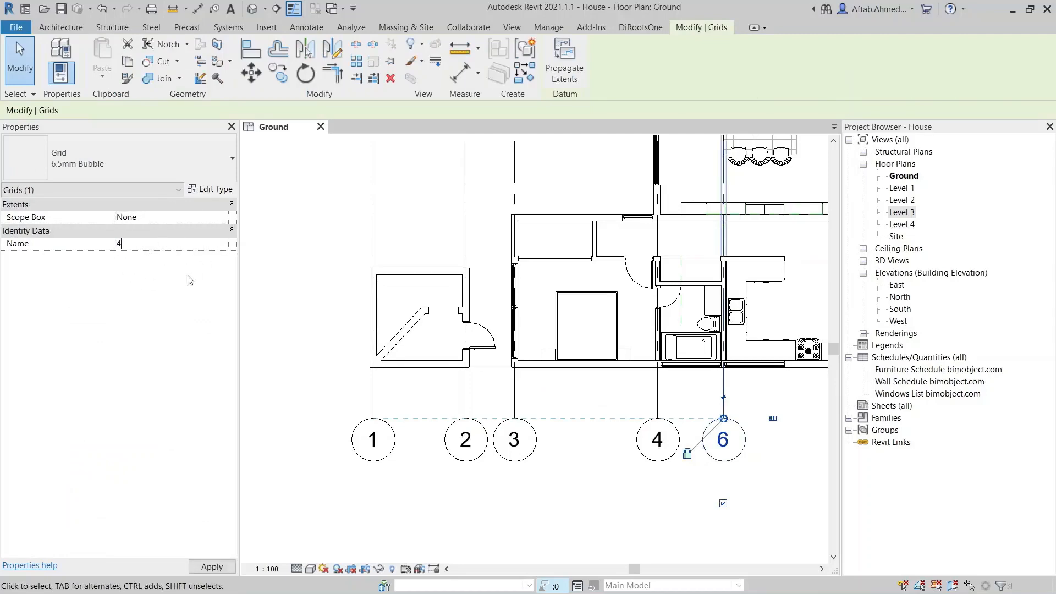
pyautogui.press('Return')
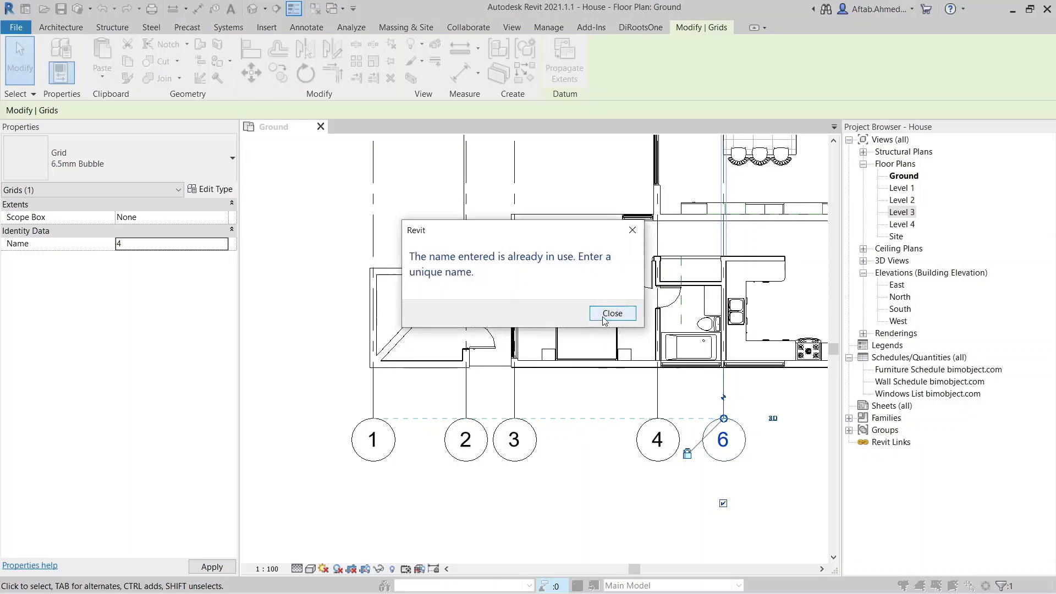
pyautogui.click(611, 313)
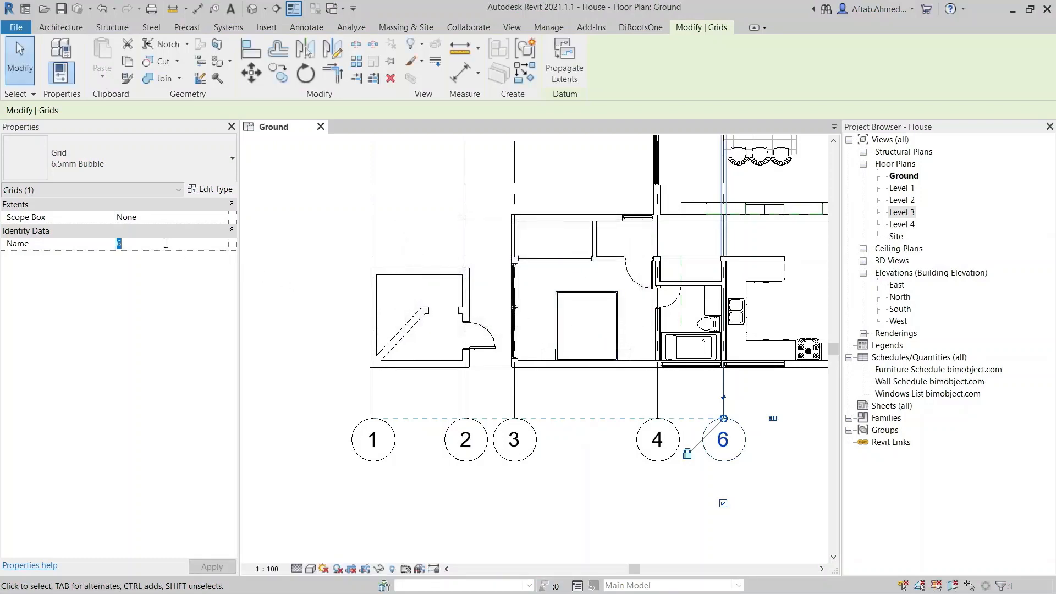
# Rename the grid at the bathroom-kitchen wall as 5
pyautogui.write('5')
pyautogui.press('Return')
pyautogui.click(573, 487)
# Draw a slightly slanted grid line from the dining area down through the kitchen to below the south wall
pyautogui.scroll(-2, 573, 482)
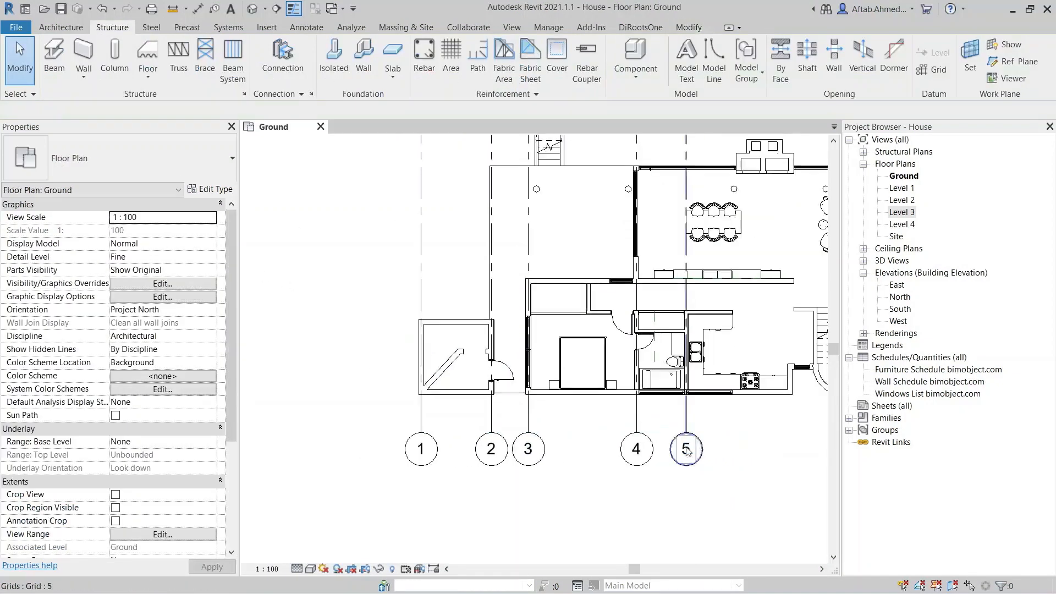
pyautogui.moveTo(704, 451); pyautogui.dragTo(502, 472, button='middle')
pyautogui.scroll(1, 557, 456)
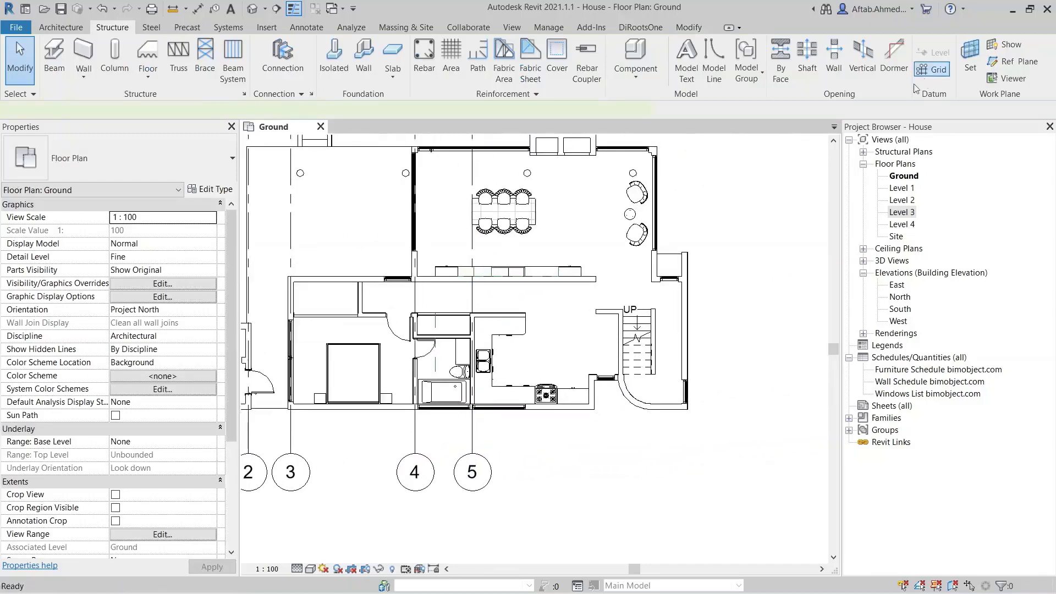
pyautogui.click(933, 69)
pyautogui.scroll(1, 569, 215)
pyautogui.click(570, 185)
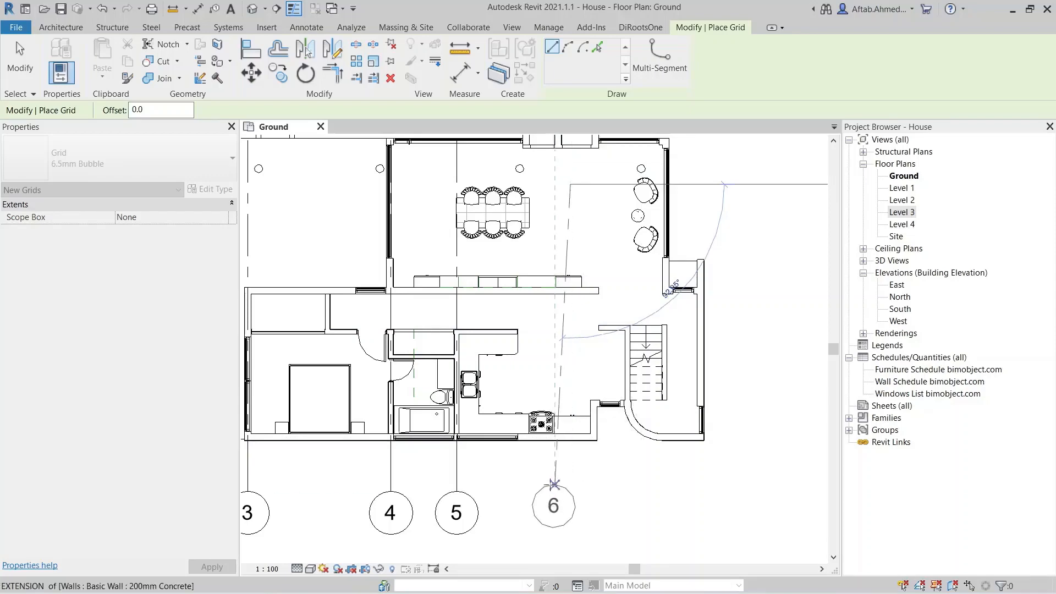
pyautogui.click(554, 485)
pyautogui.press('Escape')
pyautogui.press('Escape')
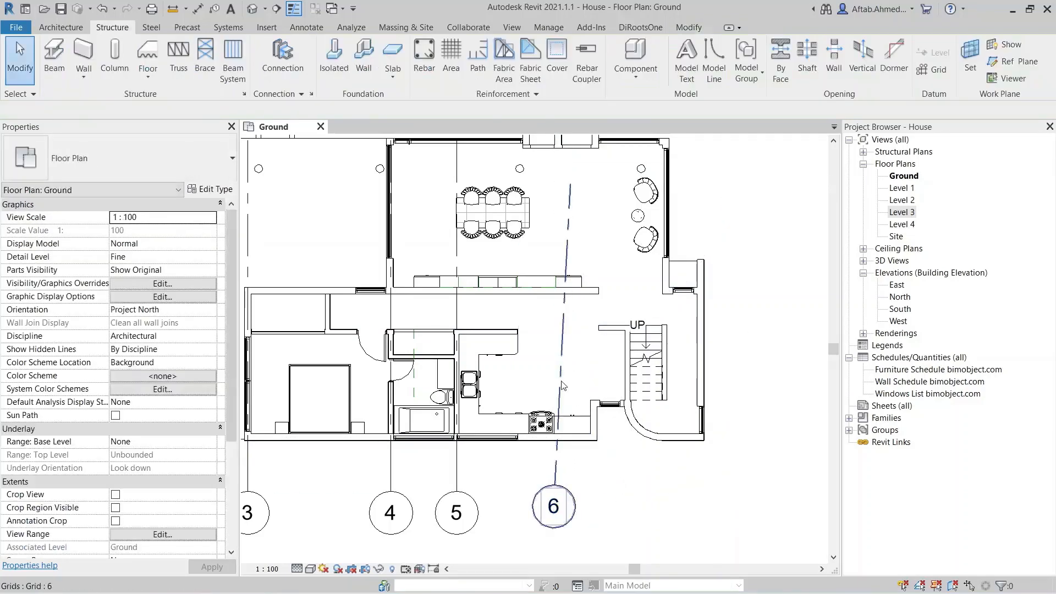
# Try straightening grid 6 by setting its angle to 90°, and undo the change
pyautogui.click(555, 485)
pyautogui.moveTo(555, 486); pyautogui.dragTo(561, 514)
pyautogui.moveTo(567, 471); pyautogui.dragTo(566, 471)
pyautogui.scroll(1, 659, 502)
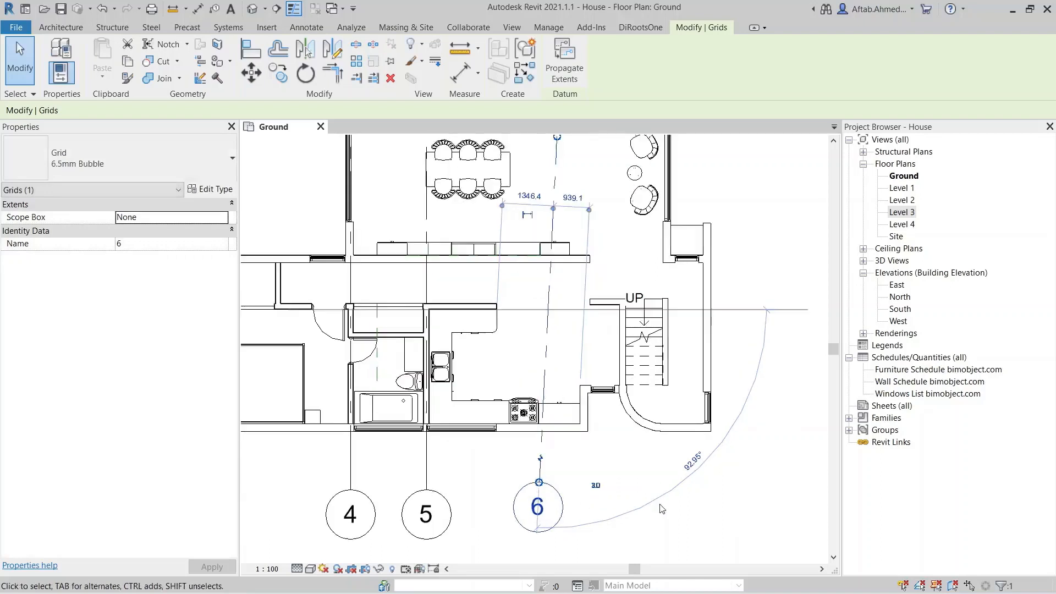
pyautogui.moveTo(659, 502); pyautogui.dragTo(620, 471, button='middle')
pyautogui.scroll(1, 620, 471)
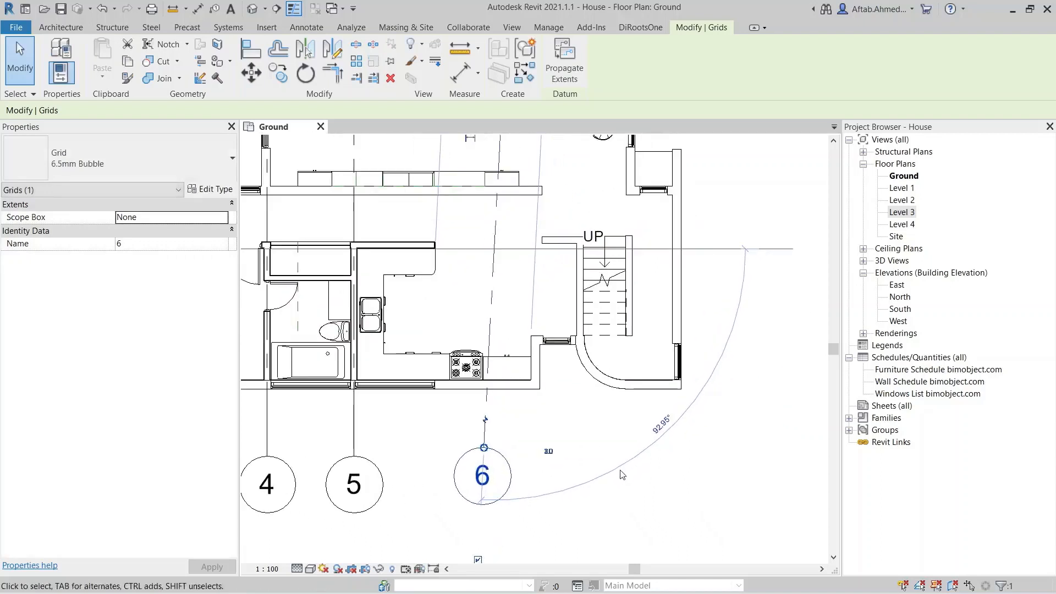
pyautogui.click(660, 428)
pyautogui.write('90')
pyautogui.press('Return')
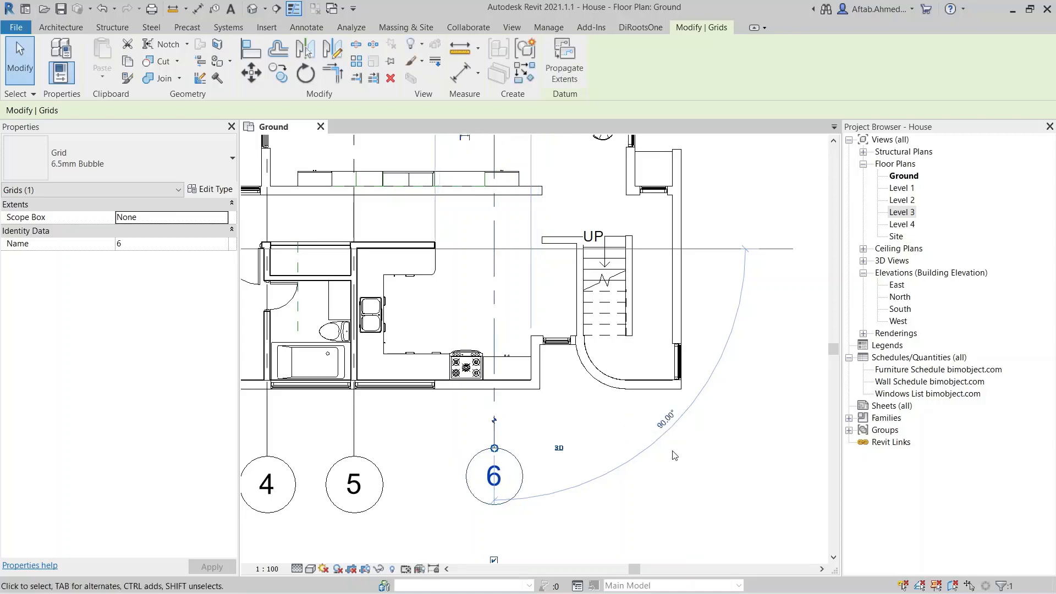
pyautogui.click(550, 420)
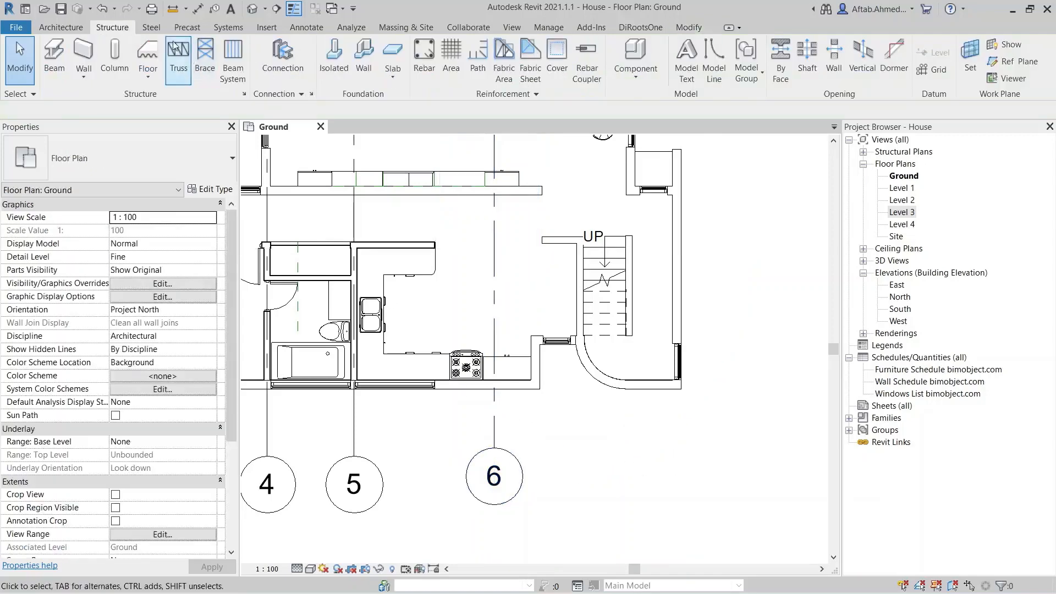
pyautogui.click(103, 10)
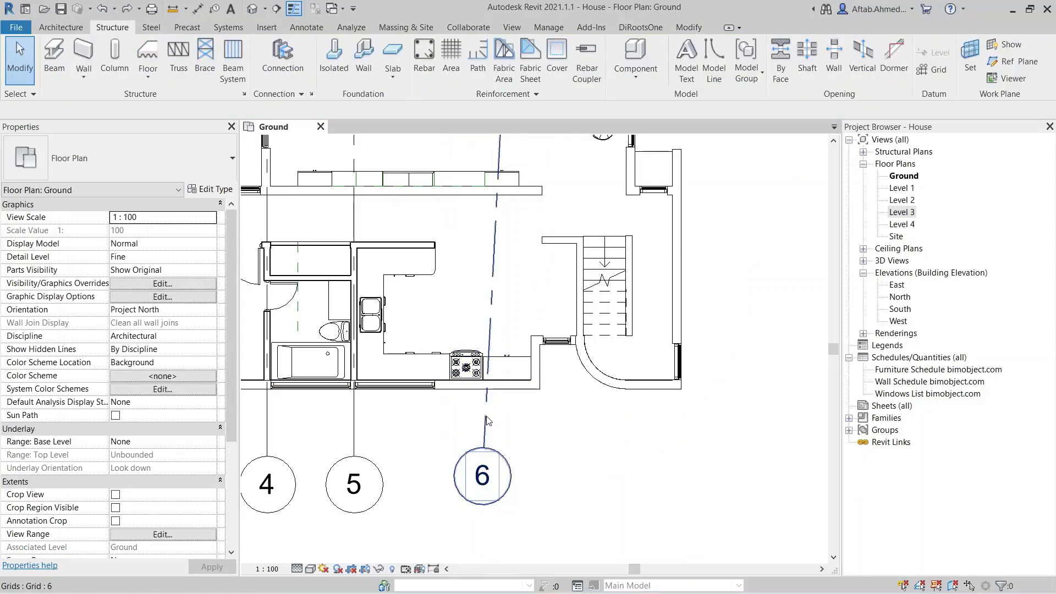
# Align grid 6 to the centreline of the short wall at the kitchen's east end
pyautogui.press('l')
pyautogui.scroll(4, 546, 385)
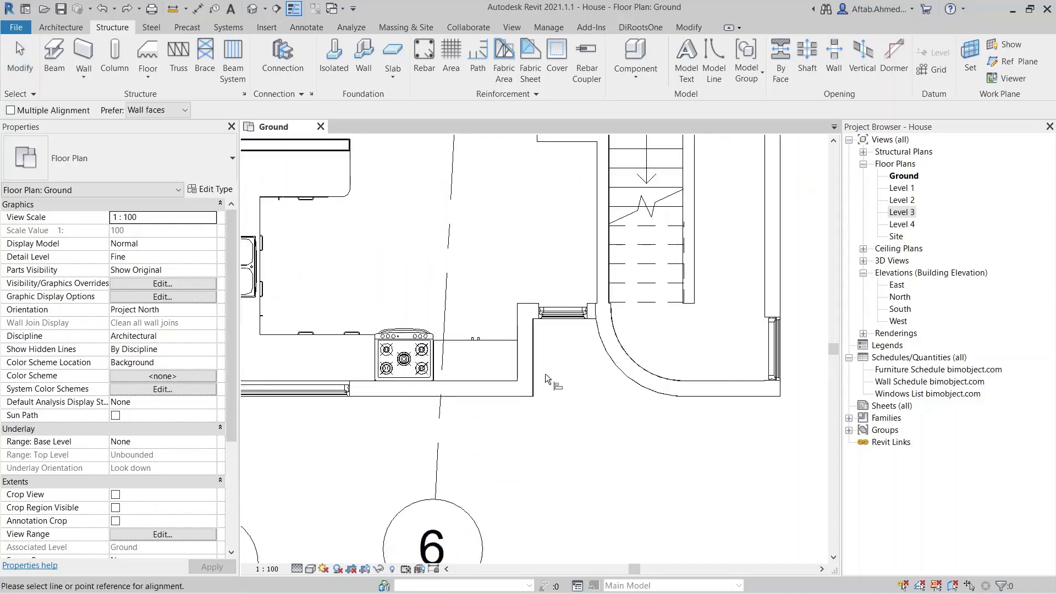
pyautogui.click(519, 336)
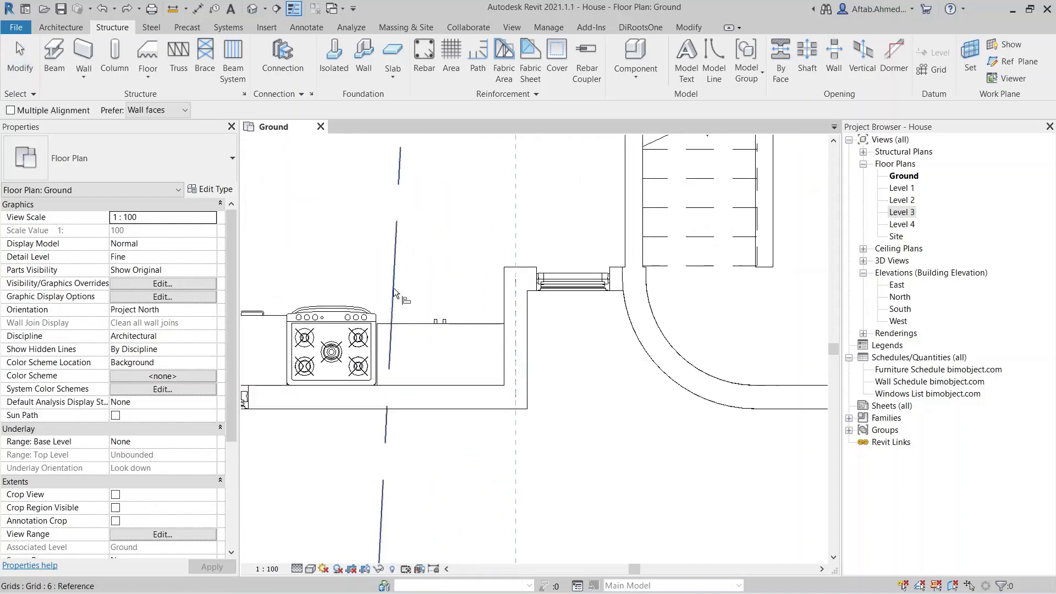
pyautogui.click(394, 288)
pyautogui.scroll(-4, 587, 343)
pyautogui.press('Escape')
# Level grid 6's bubble with the other grid bubbles and extend its upper end to match the other grids
pyautogui.click(551, 450)
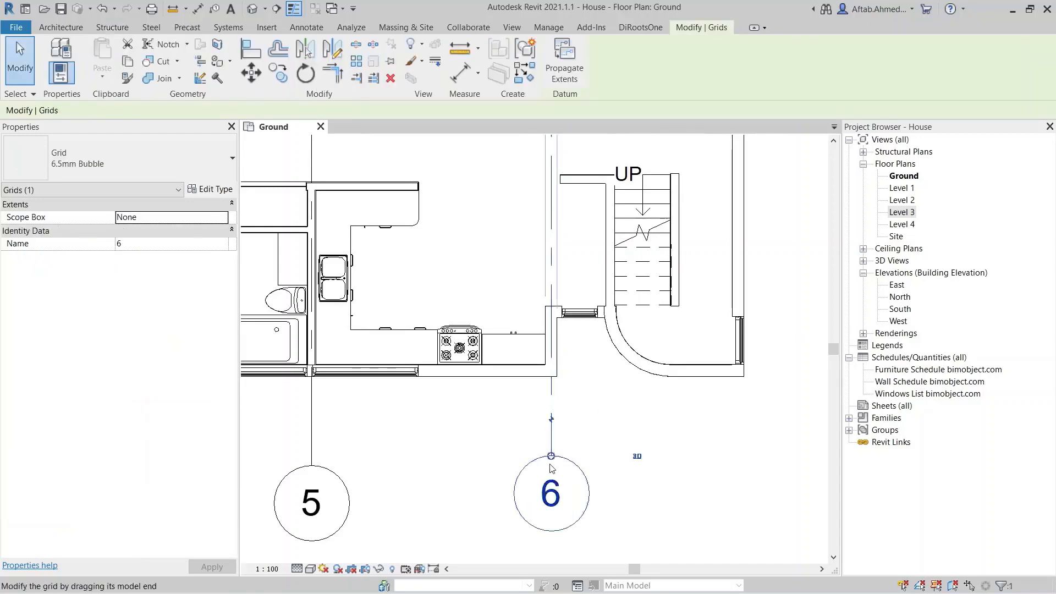
pyautogui.scroll(-3, 555, 455)
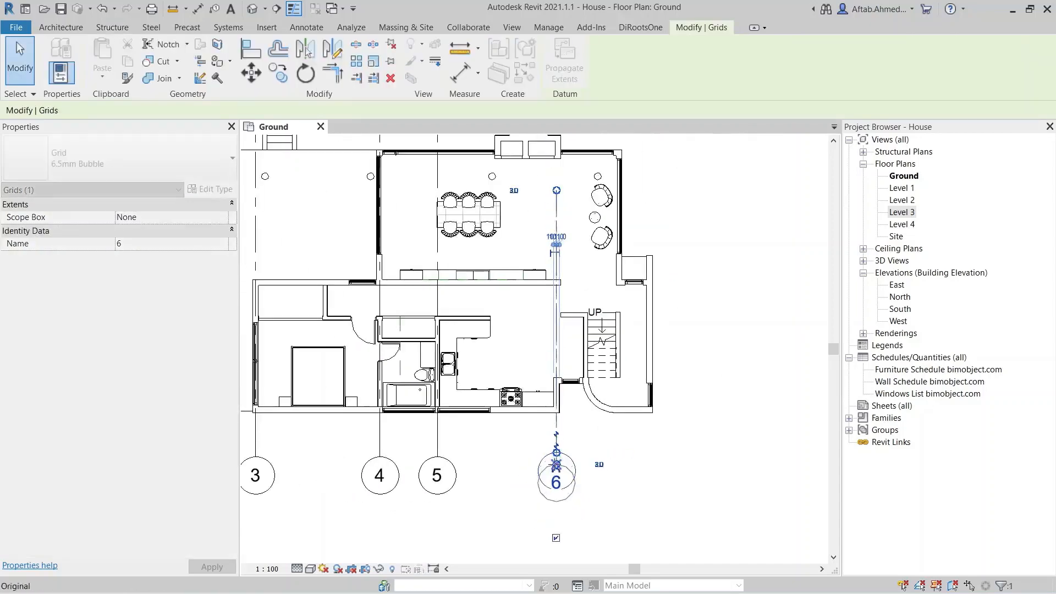
pyautogui.moveTo(559, 478); pyautogui.dragTo(671, 485, button='middle')
pyautogui.moveTo(669, 474); pyautogui.dragTo(668, 467)
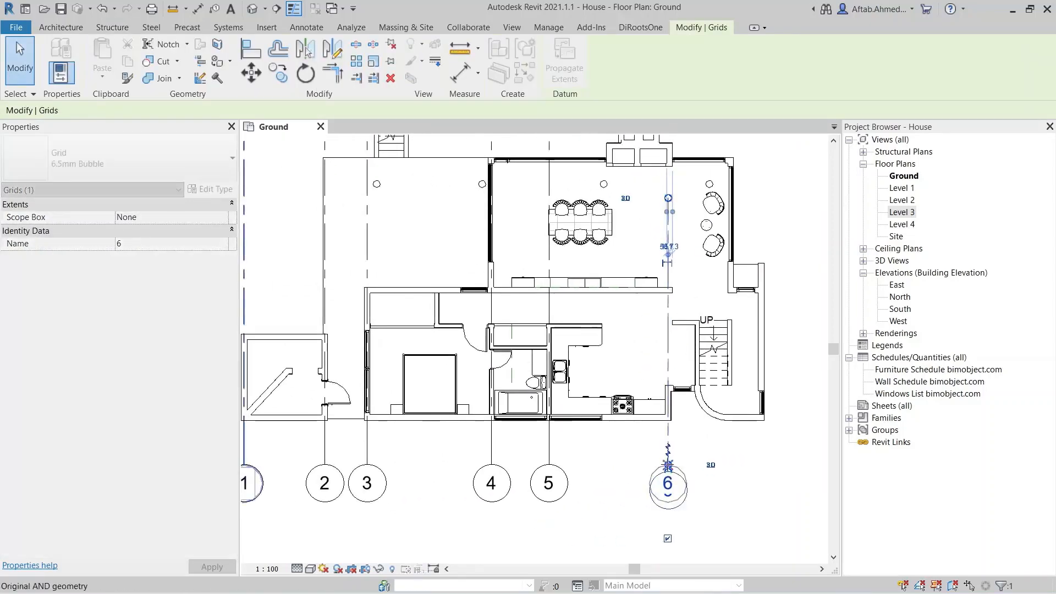
pyautogui.scroll(-2, 669, 471)
pyautogui.scroll(2, 665, 352)
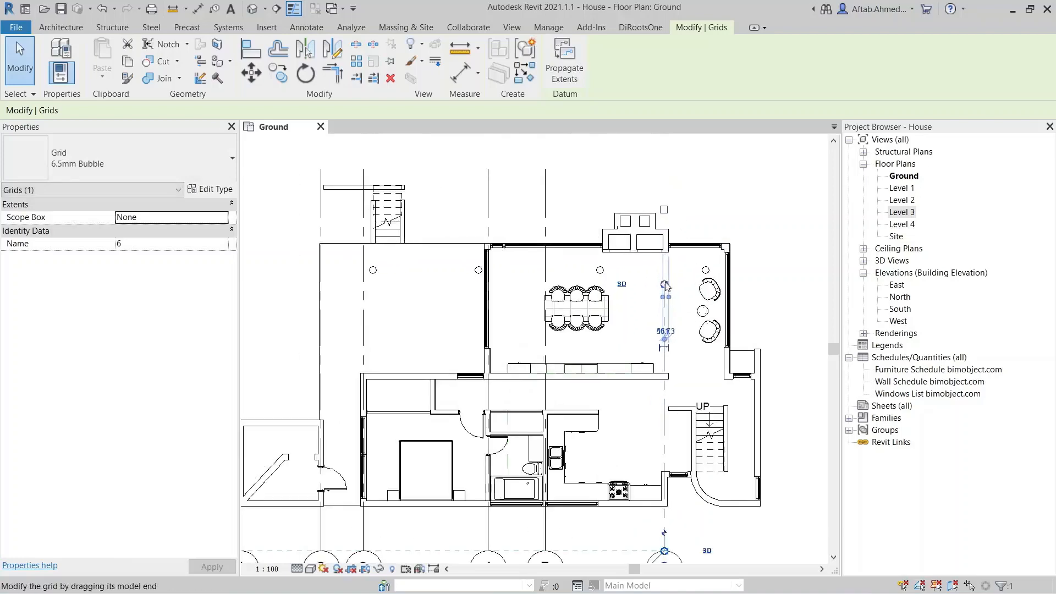
pyautogui.scroll(1, 665, 286)
pyautogui.moveTo(665, 286); pyautogui.dragTo(662, 170)
pyautogui.scroll(-1, 665, 291)
# Copy grid 6 onto the centre of the wall along the west side of the staircase
pyautogui.scroll(3, 683, 431)
pyautogui.moveTo(636, 388); pyautogui.dragTo(489, 247, button='middle')
pyautogui.click(286, 78)
pyautogui.scroll(1, 521, 357)
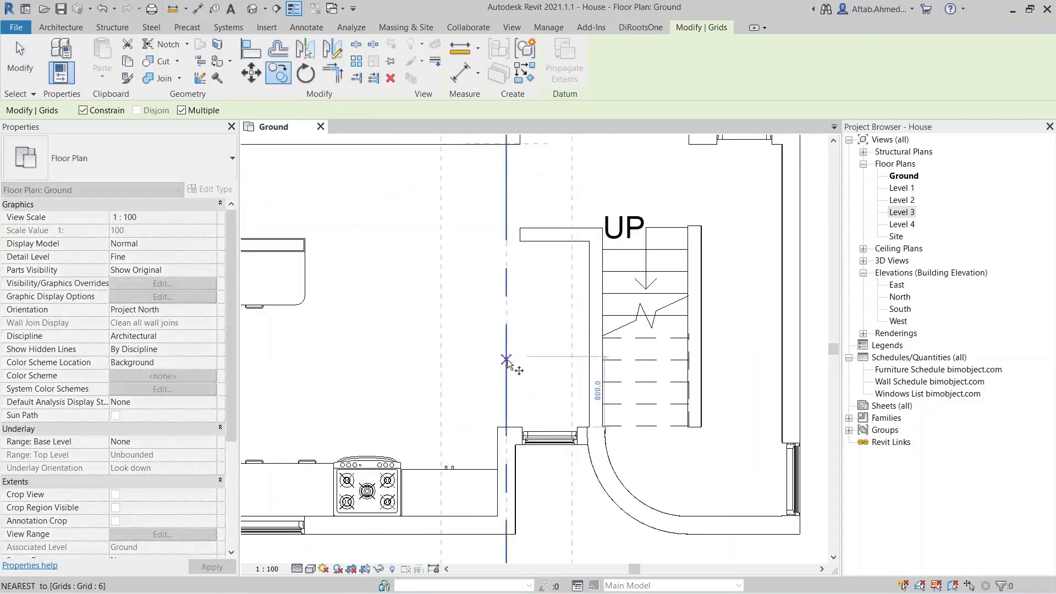
pyautogui.click(507, 357)
pyautogui.click(594, 363)
pyautogui.scroll(-2, 585, 341)
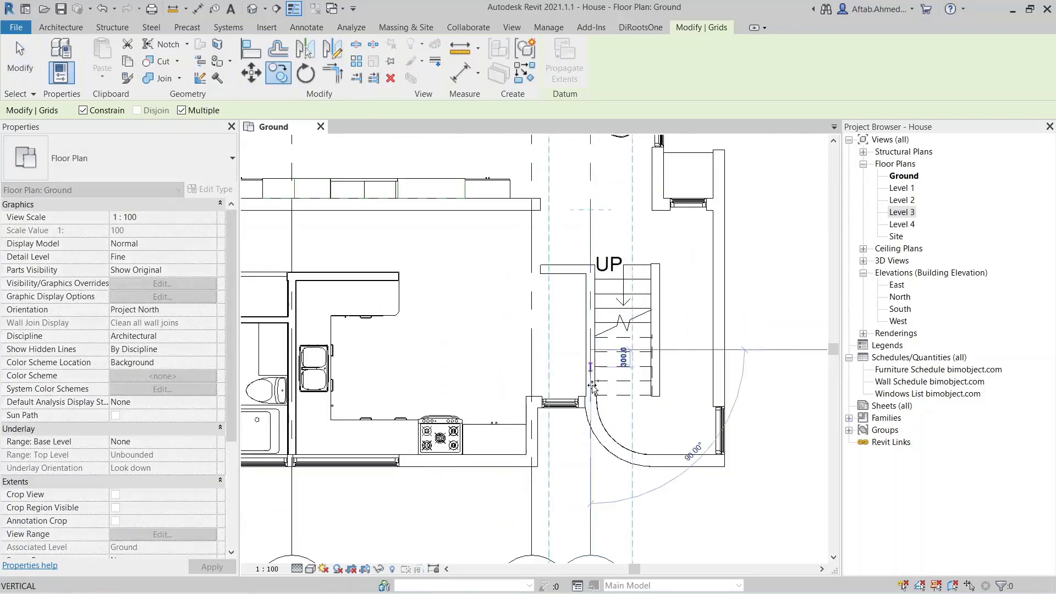
pyautogui.press('Escape')
pyautogui.press('Escape')
# Add an elbow to grid 7 and shift its bubble east, clear of grid 6's bubble
pyautogui.moveTo(654, 476); pyautogui.dragTo(633, 253, button='middle')
pyautogui.click(576, 299)
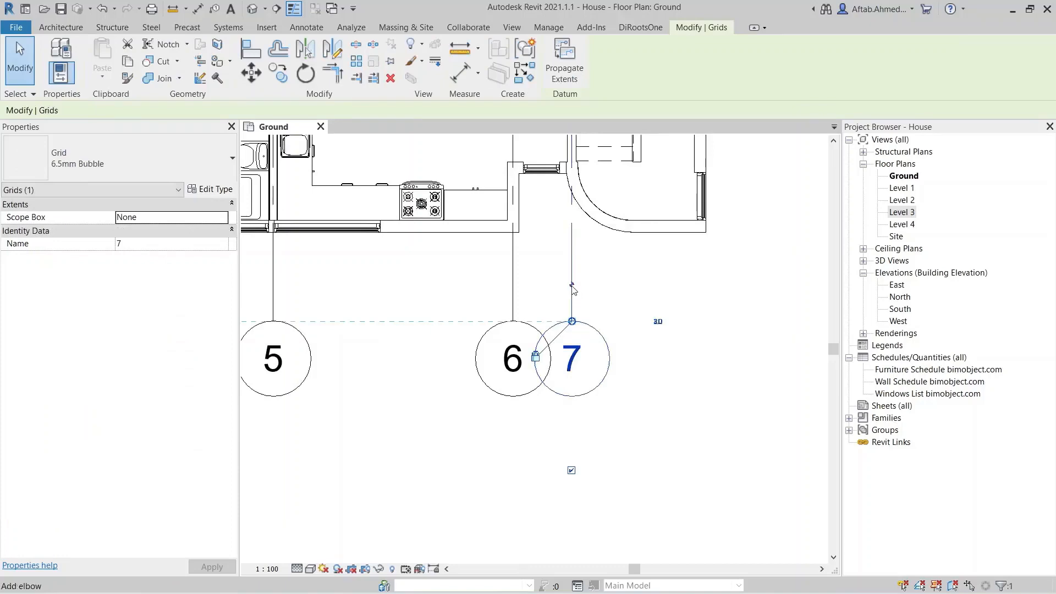
pyautogui.click(572, 287)
pyautogui.moveTo(535, 285); pyautogui.dragTo(606, 288)
pyautogui.click(660, 440)
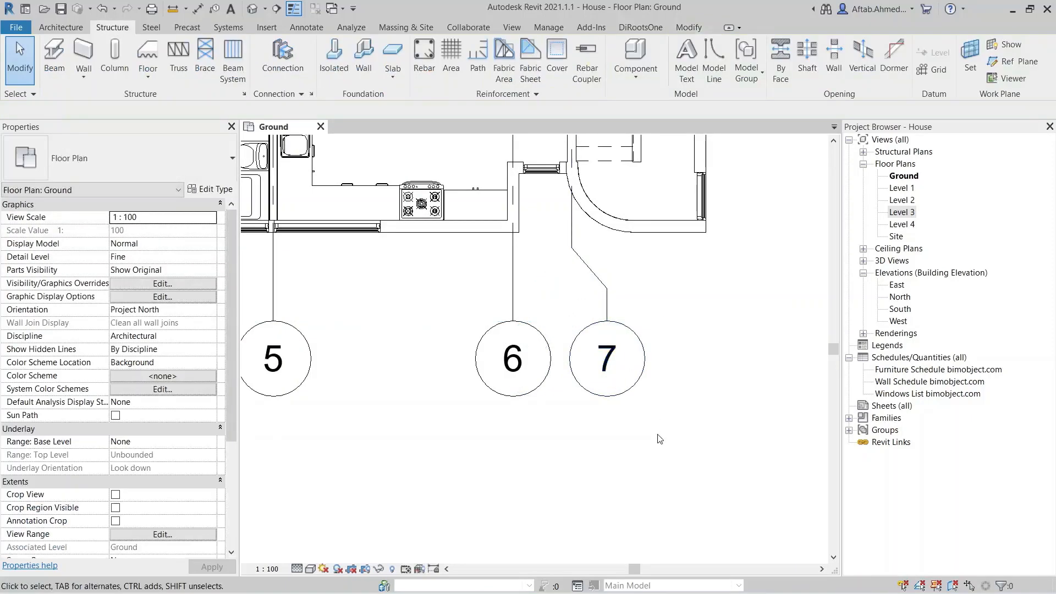
# Remove grid 7's elbow by moving its bubble back in line with the grid
pyautogui.click(609, 302)
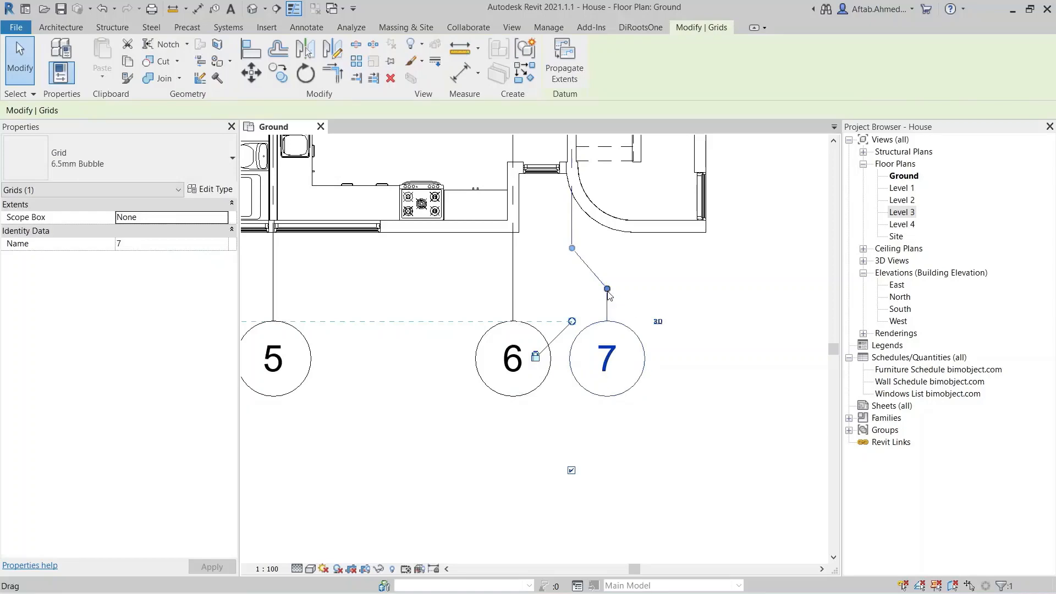
pyautogui.moveTo(608, 293); pyautogui.dragTo(572, 287)
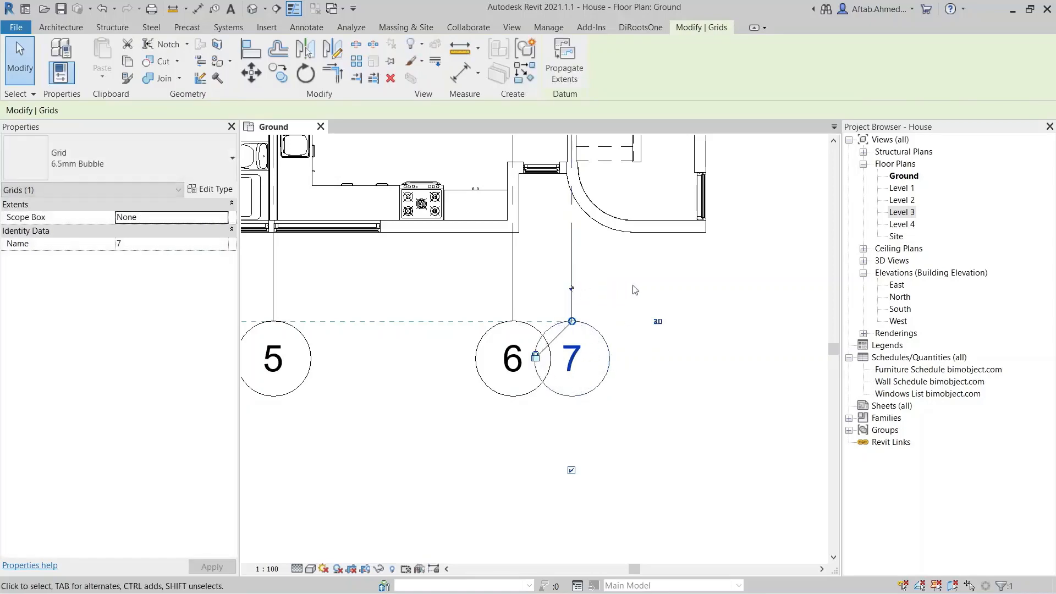
pyautogui.click(636, 289)
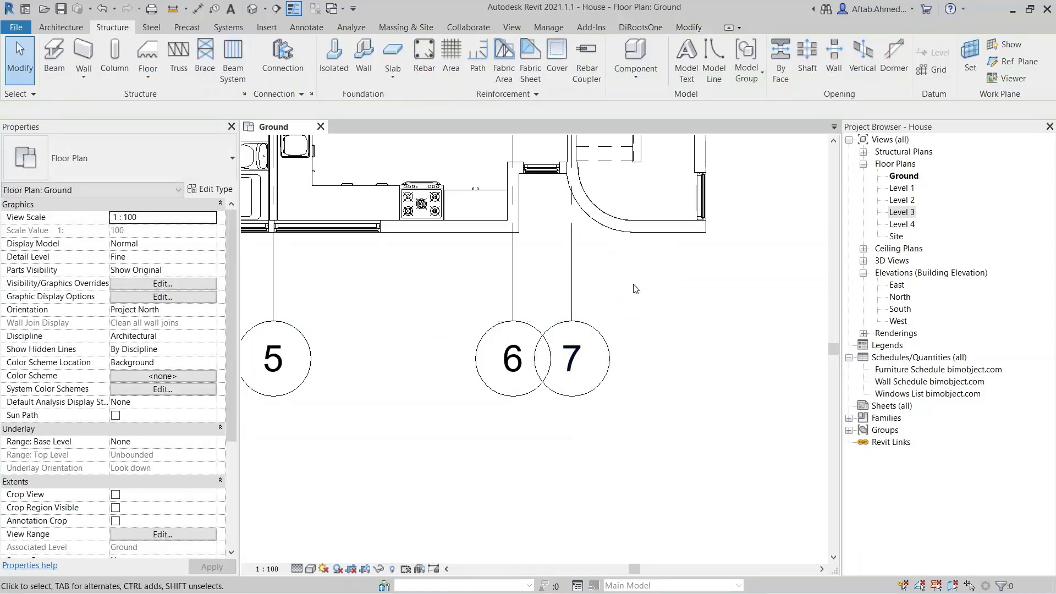
# Give grid 7 an elbow again so its bubble sits east of and clear of grid 6's bubble
pyautogui.click(573, 291)
pyautogui.click(572, 288)
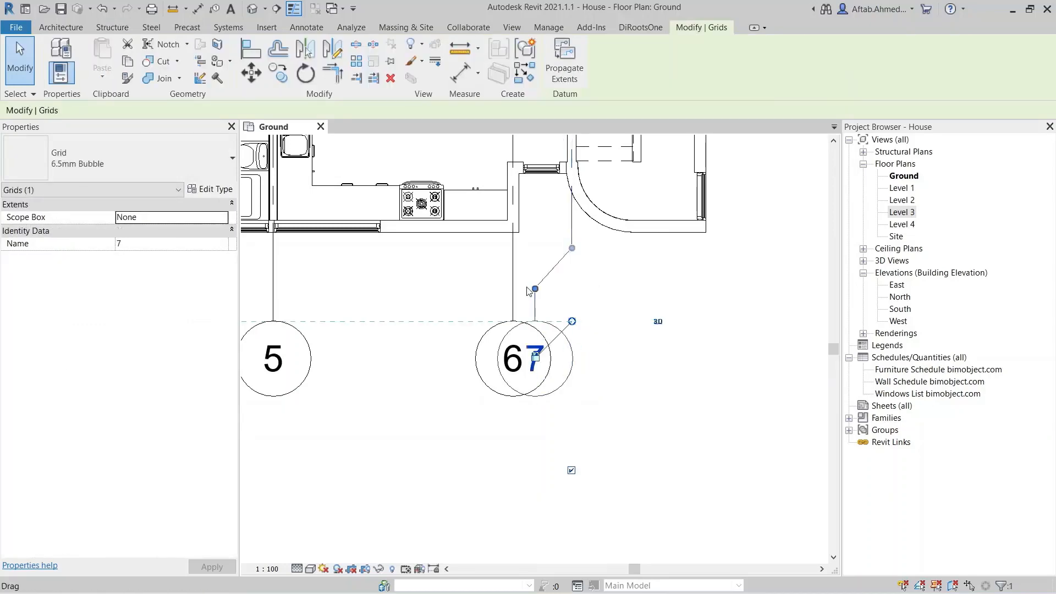
pyautogui.moveTo(535, 288); pyautogui.dragTo(606, 292)
pyautogui.press('Escape')
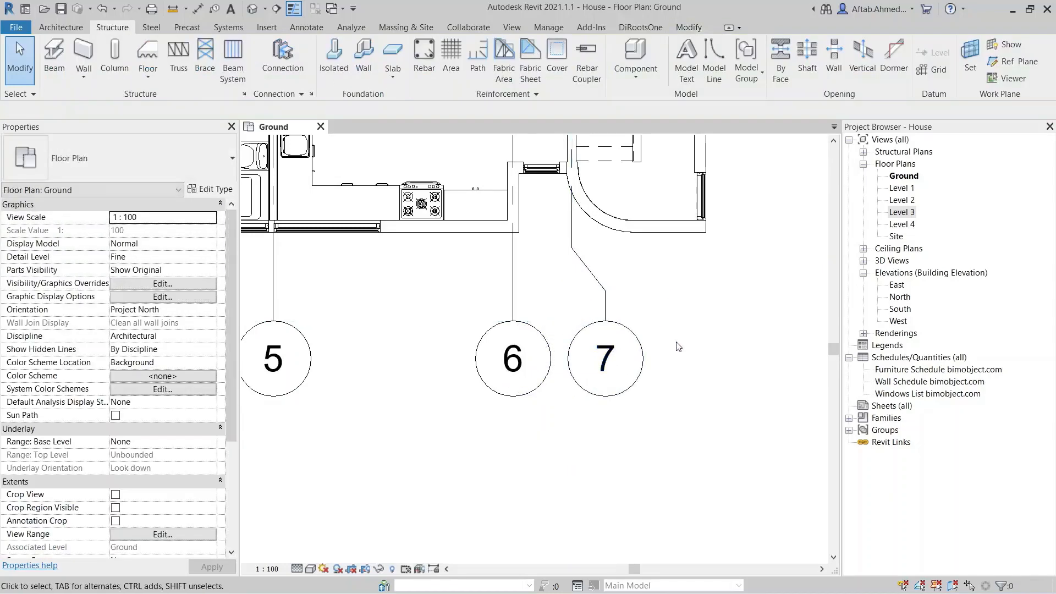
# Hide grid 5's bubble at its lower end and show it at the upper end instead
pyautogui.scroll(-4, 643, 385)
pyautogui.scroll(-2, 644, 520)
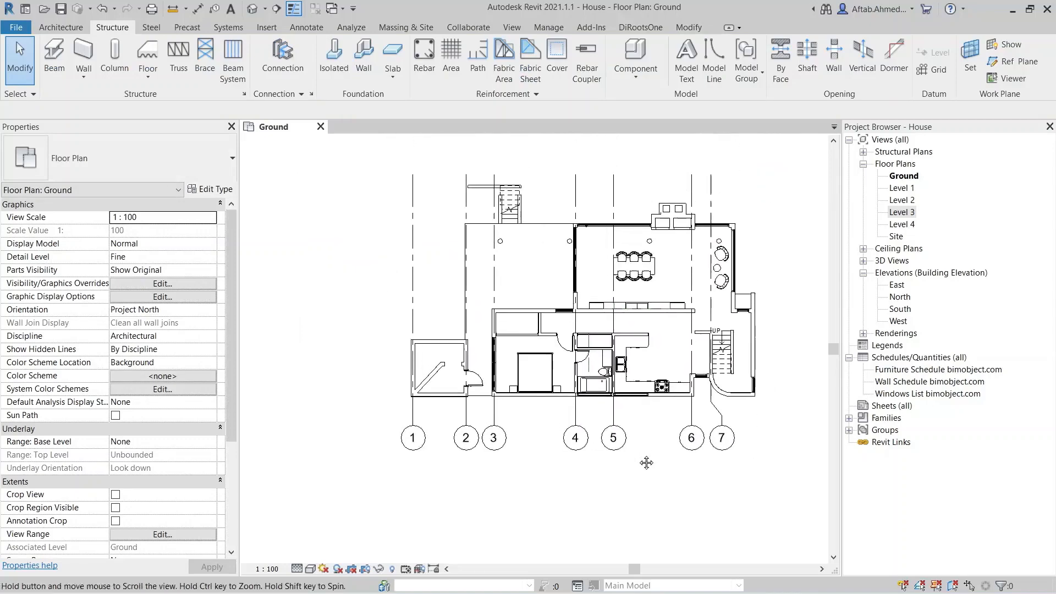
pyautogui.click(626, 457)
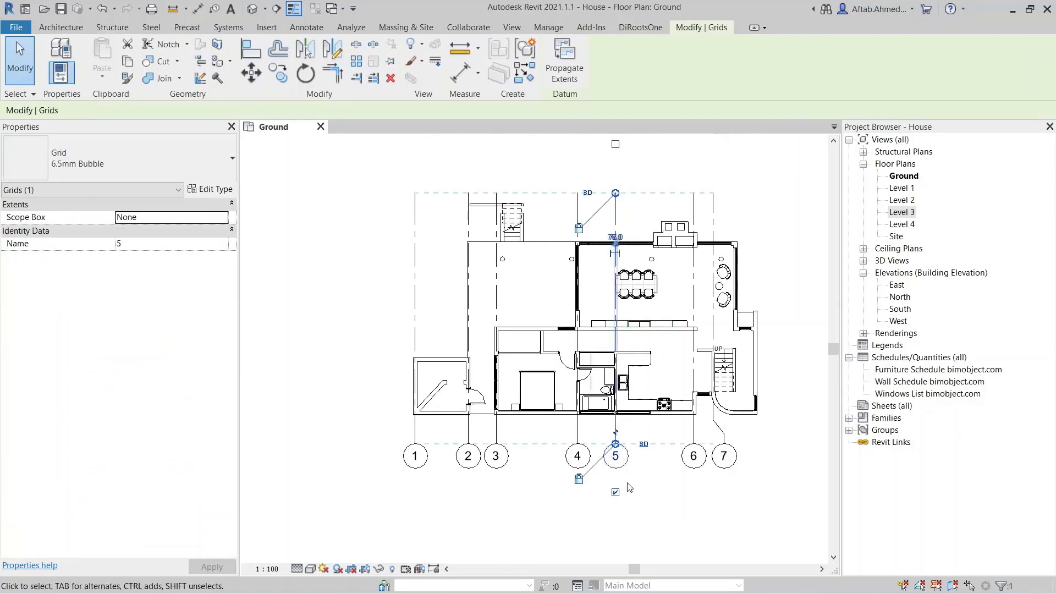
pyautogui.scroll(3, 635, 482)
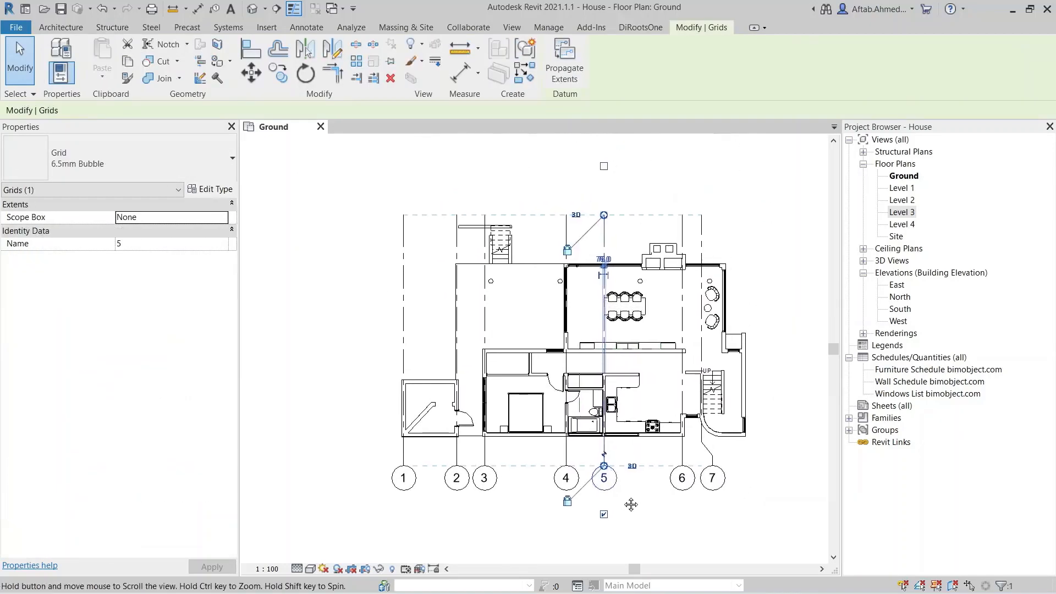
pyautogui.click(618, 538)
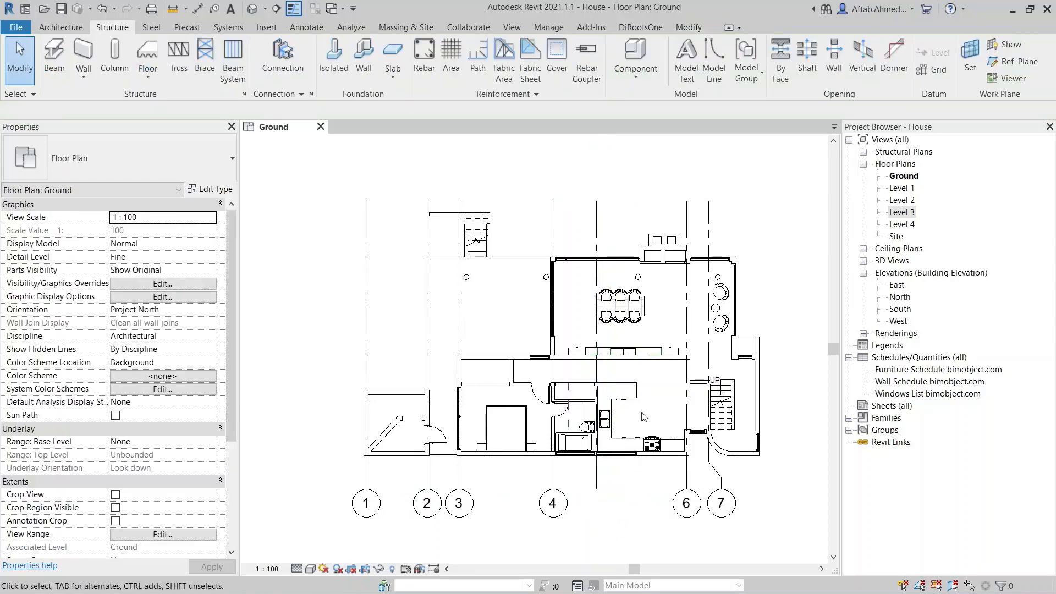
pyautogui.click(597, 163)
pyautogui.click(596, 145)
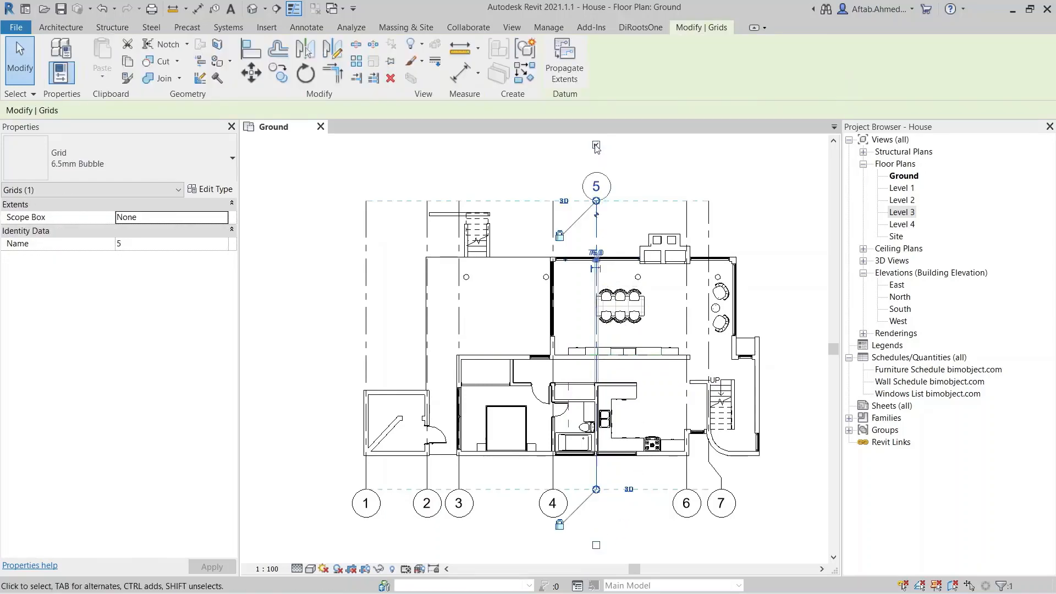
# Hide grid 5's upper bubble and show the bubble at its lower end again
pyautogui.click(636, 171)
pyautogui.click(602, 162)
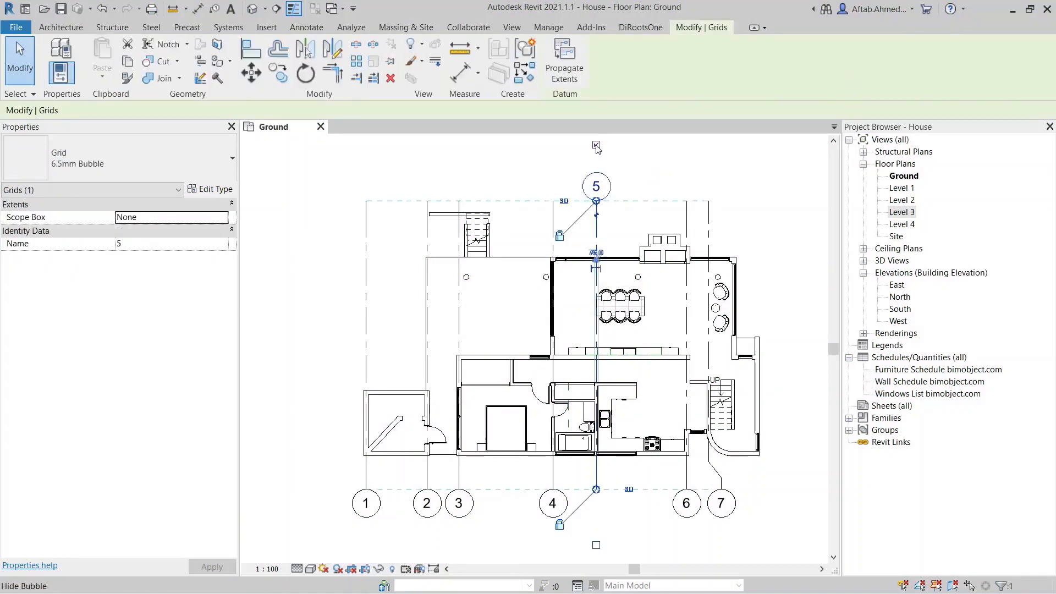
pyautogui.click(640, 539)
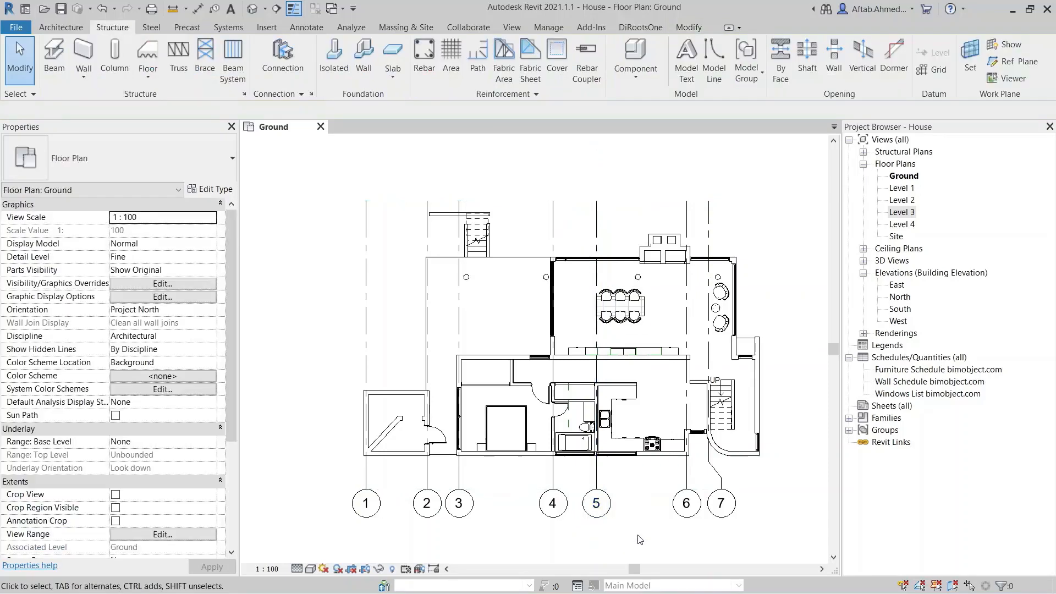
# Shift the row of aligned grid bubbles slightly south by moving grid 4's lower end
pyautogui.click(553, 474)
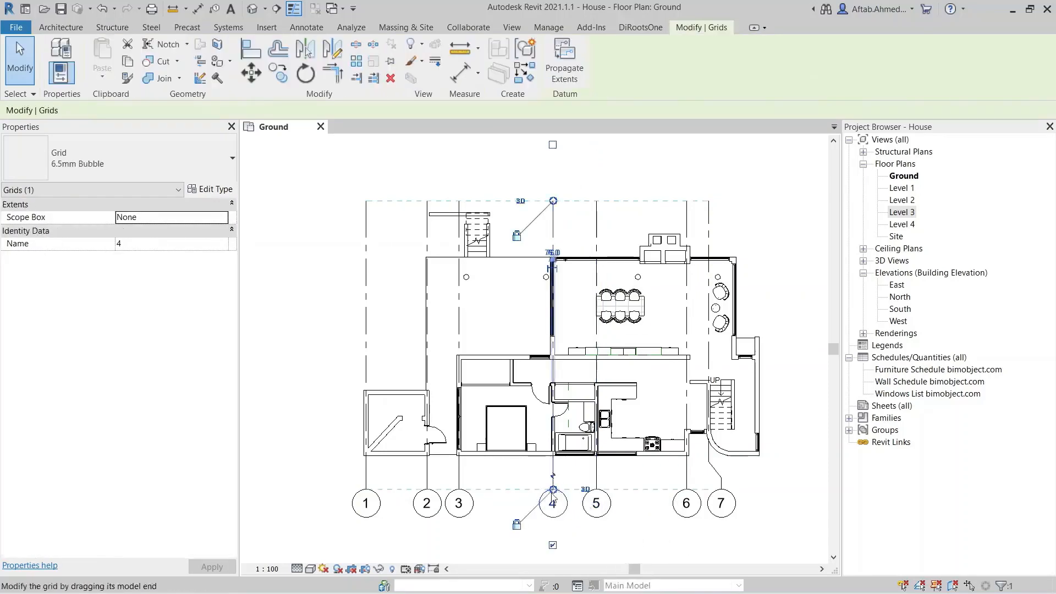
pyautogui.scroll(2, 526, 538)
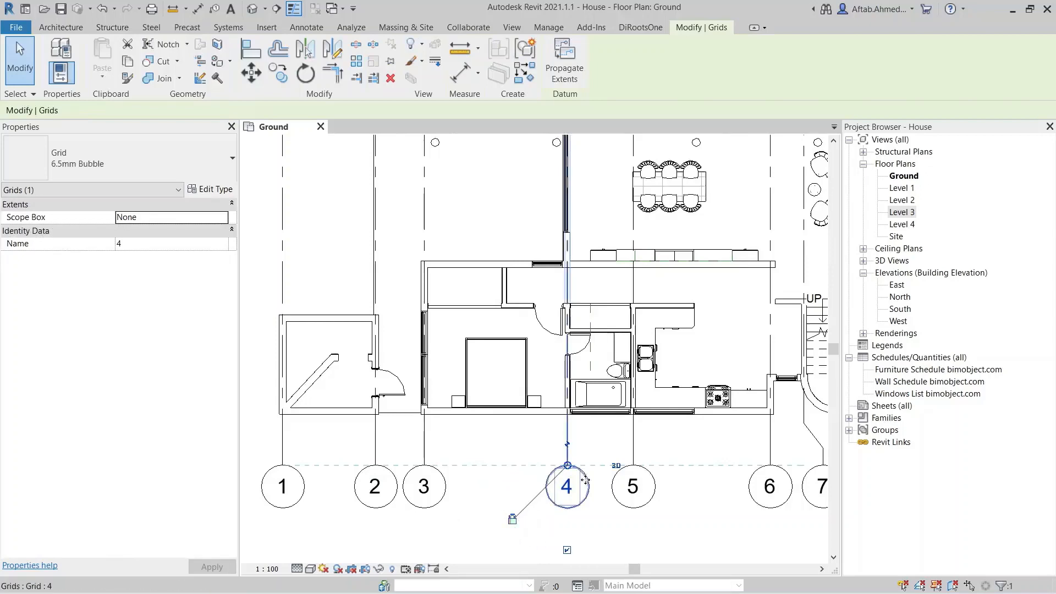
pyautogui.moveTo(569, 467)
pyautogui.mouseDown()
pyautogui.moveTo(567, 381)
pyautogui.moveTo(567, 517)
pyautogui.moveTo(567, 477)
pyautogui.moveTo(578, 475)
pyautogui.mouseUp()
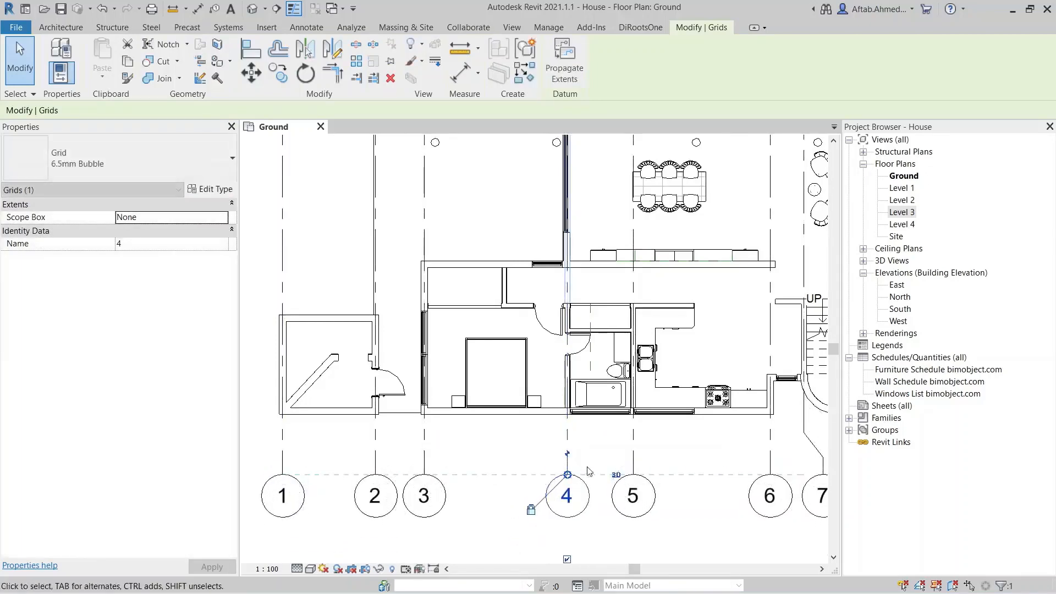
pyautogui.click(689, 507)
pyautogui.moveTo(649, 505); pyautogui.dragTo(585, 468, button='middle')
pyautogui.scroll(-1, 585, 472)
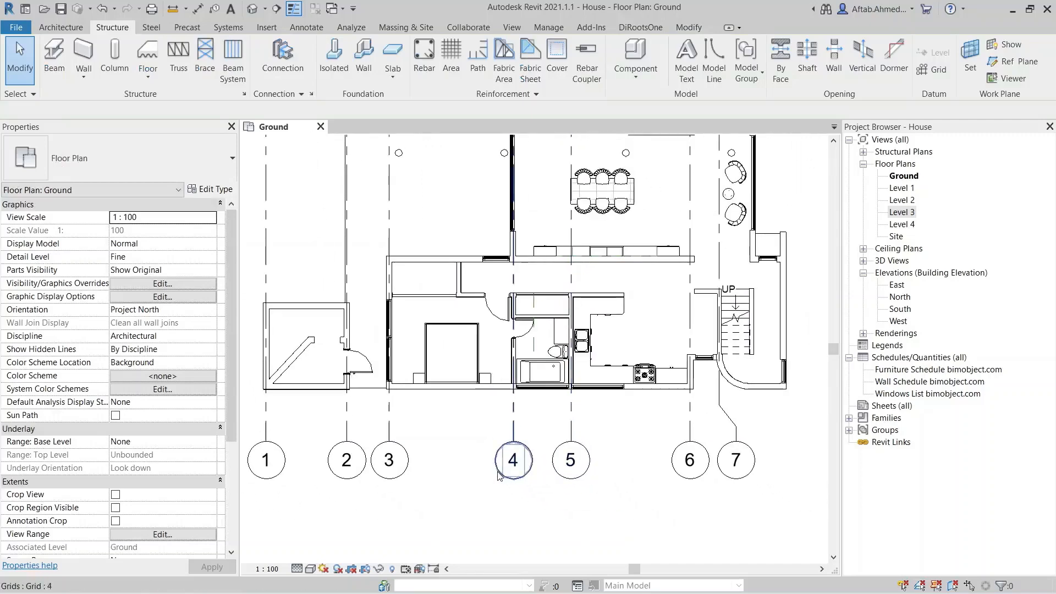
# Move the aligned bubbles of the numbered grids further south of the plan using grid 4's lower end
pyautogui.click(502, 443)
pyautogui.scroll(1, 479, 488)
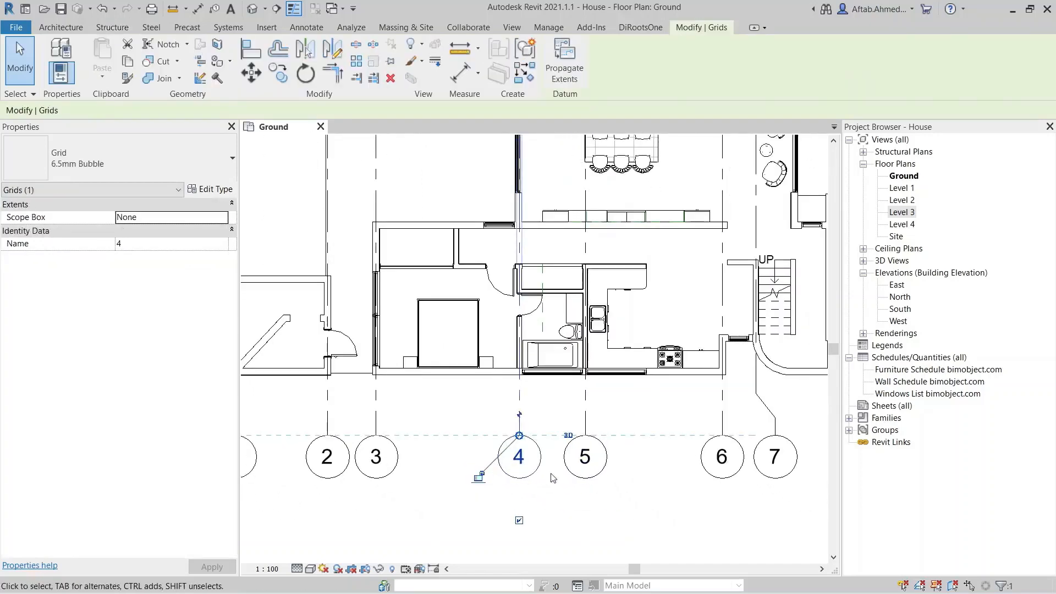
pyautogui.scroll(-1, 553, 477)
pyautogui.moveTo(527, 447)
pyautogui.mouseDown()
pyautogui.moveTo(523, 486)
pyautogui.moveTo(523, 440)
pyautogui.mouseUp()
pyautogui.click(592, 521)
pyautogui.click(524, 475)
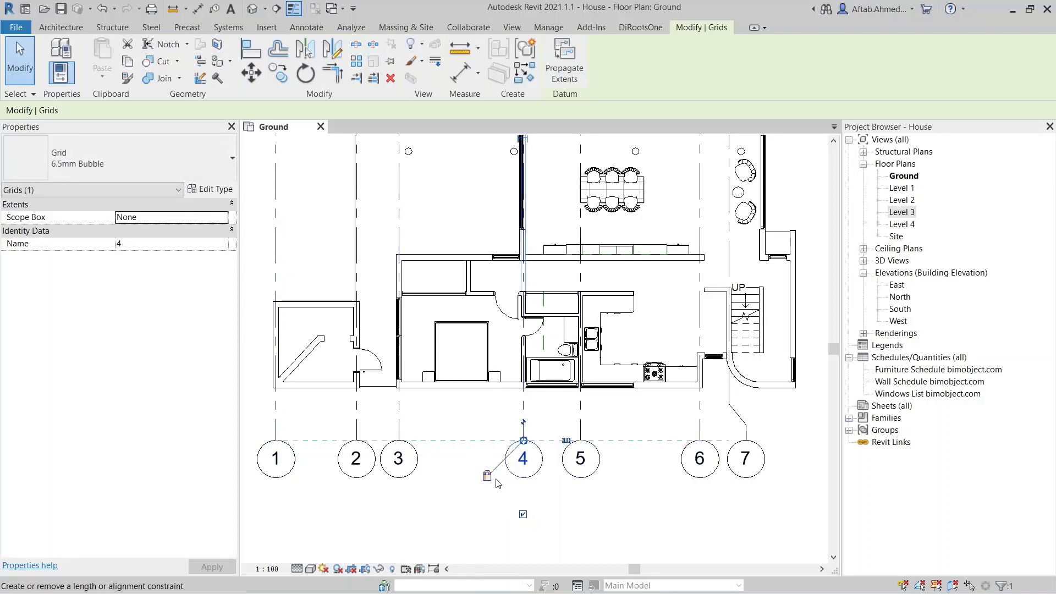
pyautogui.moveTo(524, 442); pyautogui.dragTo(523, 458)
pyautogui.click(620, 531)
# Draw a horizontal grid westward along the centreline of the small west room's south wall and name it A
pyautogui.scroll(-1, 604, 498)
pyautogui.moveTo(460, 477); pyautogui.dragTo(599, 483, button='middle')
pyautogui.scroll(2, 505, 436)
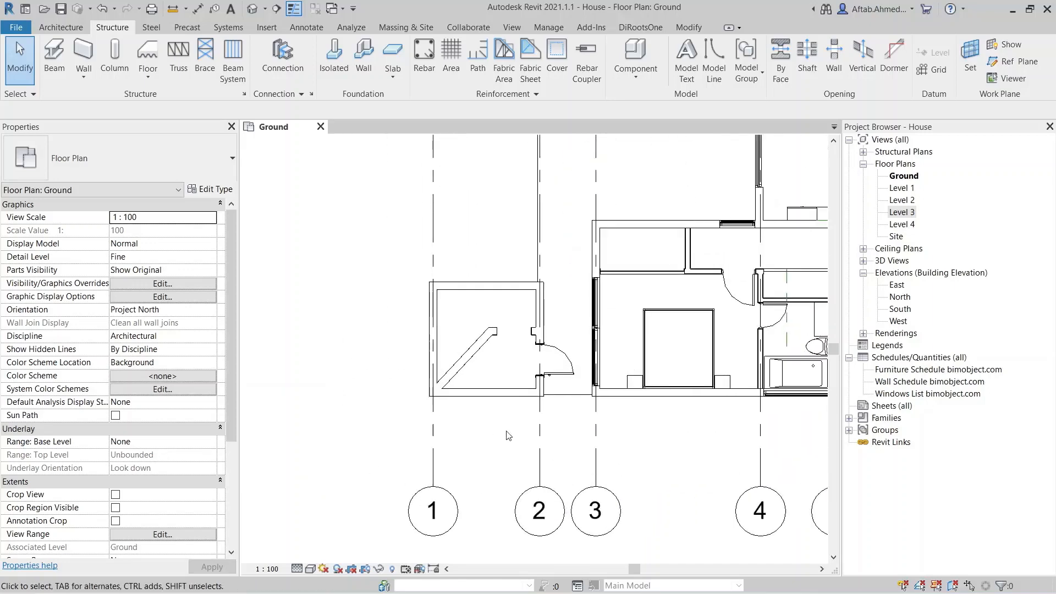
pyautogui.press('g')
pyautogui.press('r')
pyautogui.scroll(3, 500, 404)
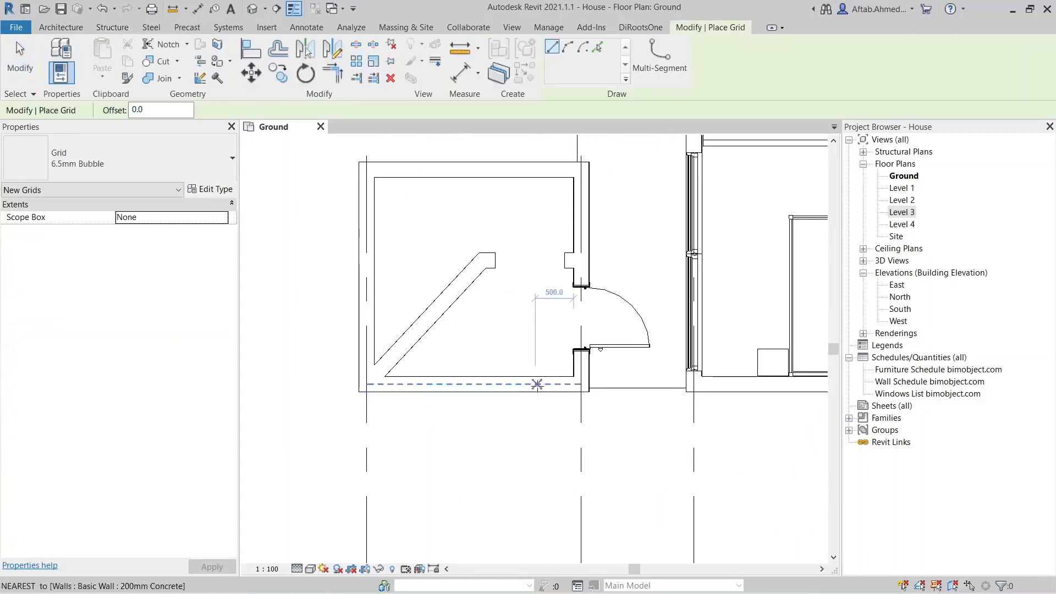
pyautogui.click(535, 385)
pyautogui.scroll(-3, 535, 386)
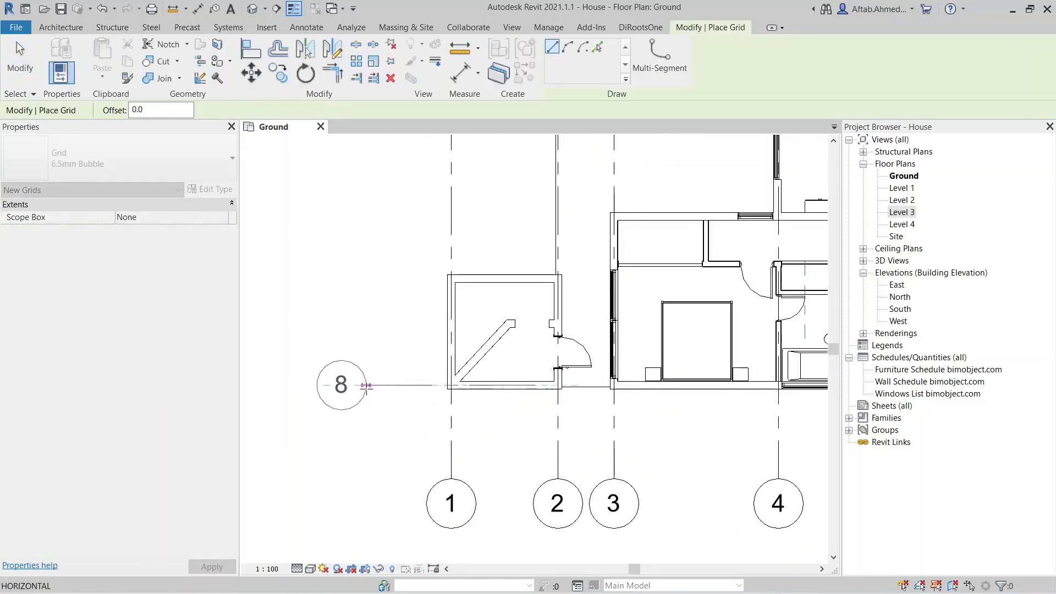
pyautogui.click(366, 385)
pyautogui.press('Escape')
pyautogui.press('Escape')
pyautogui.click(413, 395)
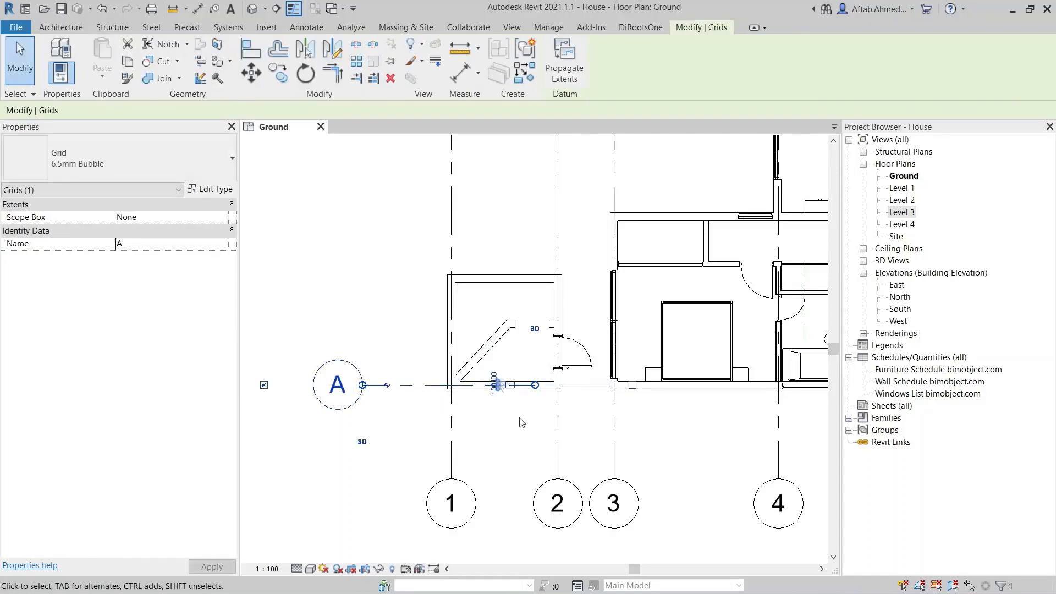
# Extend grid A's east end across the plan to just beyond the east exterior wall
pyautogui.scroll(2, 535, 387)
pyautogui.moveTo(535, 386); pyautogui.dragTo(727, 417)
pyautogui.scroll(-2, 483, 410)
pyautogui.scroll(-1, 465, 406)
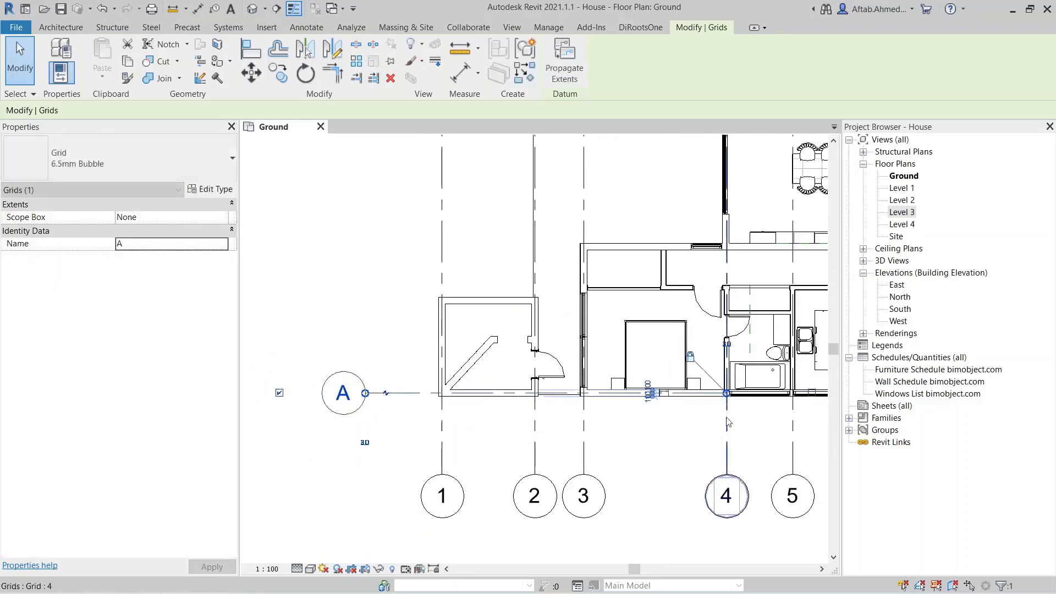
pyautogui.scroll(1, 725, 425)
pyautogui.moveTo(710, 426); pyautogui.dragTo(541, 429, button='middle')
pyautogui.scroll(3, 560, 413)
pyautogui.moveTo(557, 381); pyautogui.dragTo(787, 400)
pyautogui.scroll(-6, 561, 414)
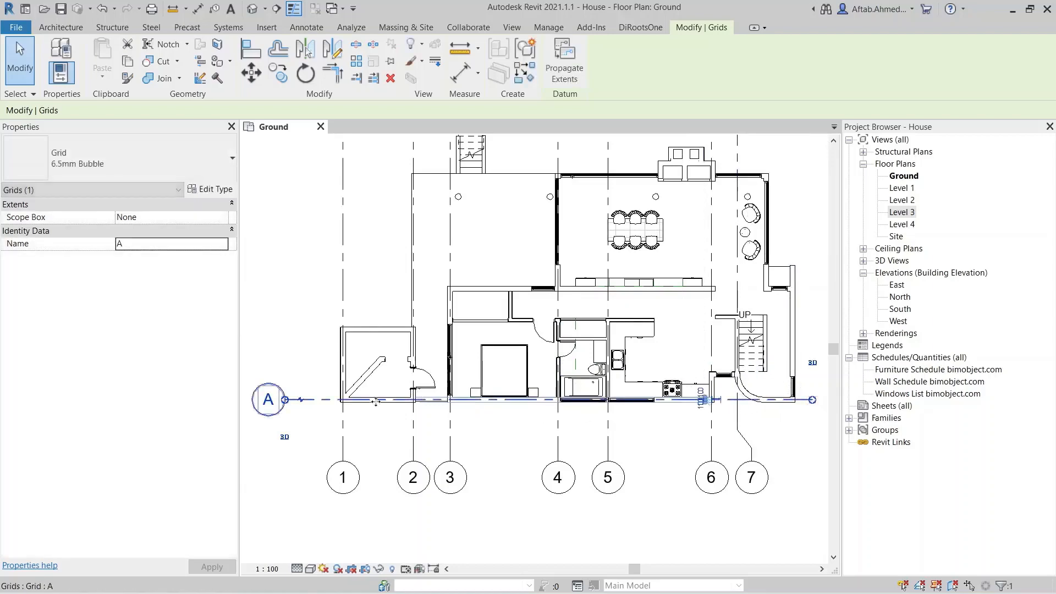
# Copy grid A north onto the centreline of the small west room's north wall
pyautogui.scroll(3, 371, 397)
pyautogui.click(279, 73)
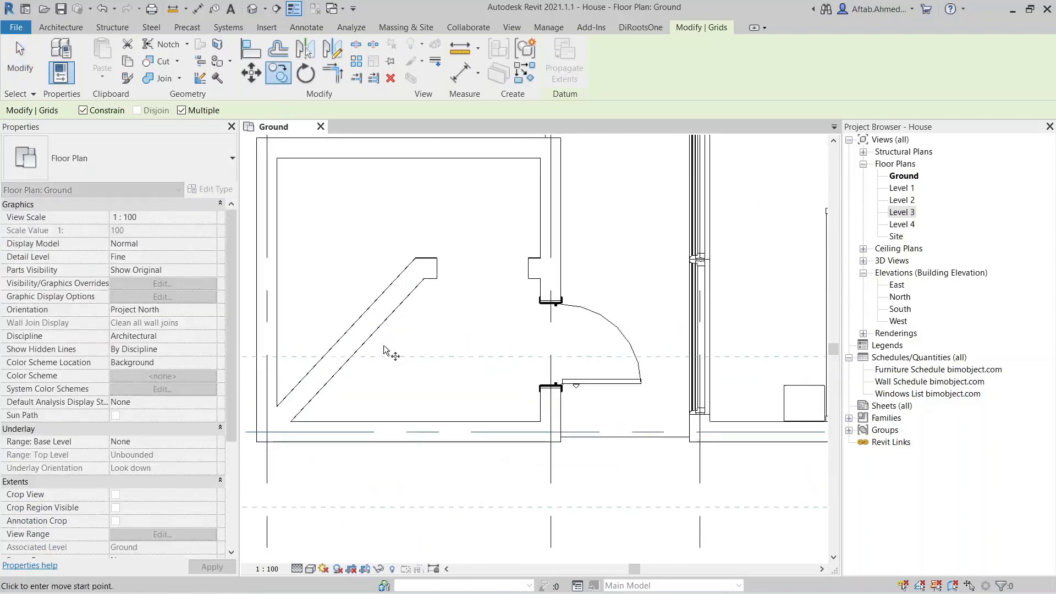
pyautogui.click(361, 432)
pyautogui.scroll(2, 356, 287)
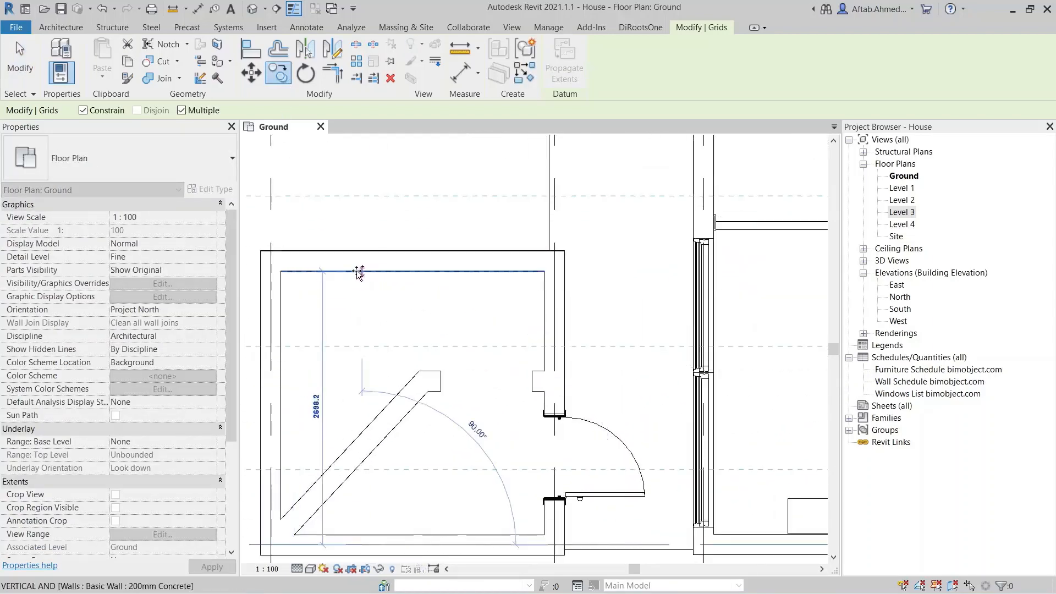
pyautogui.click(359, 264)
pyautogui.scroll(-4, 542, 382)
pyautogui.press('Escape')
pyautogui.press('Escape')
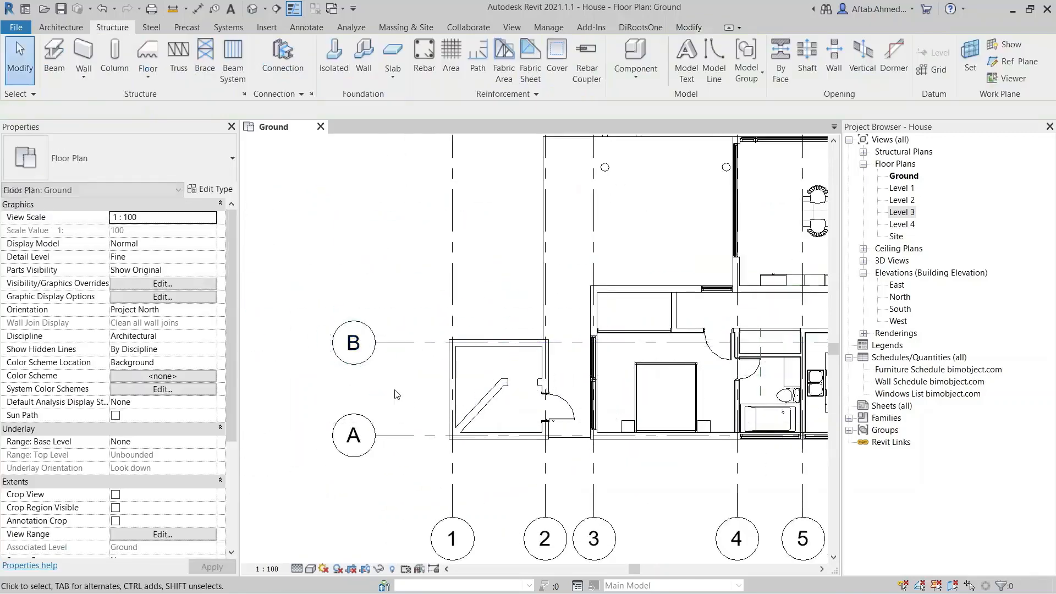
# Draw a straight horizontal grid along the centreline of the bedroom block's north wall, ending west of grid 1
pyautogui.press('ctrl')
pyautogui.moveTo(444, 391); pyautogui.dragTo(424, 465, button='middle')
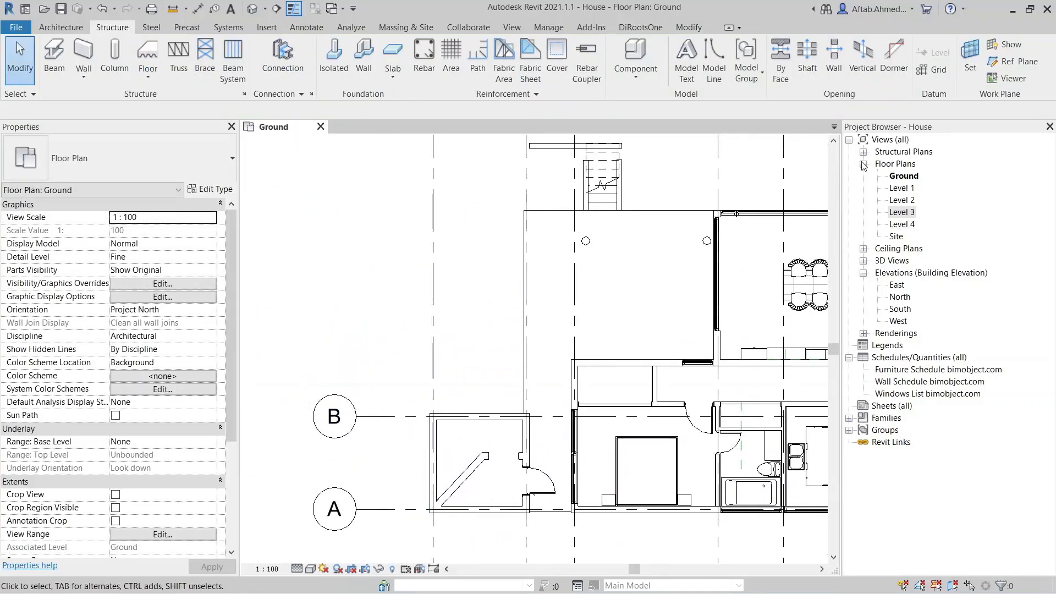
pyautogui.click(927, 73)
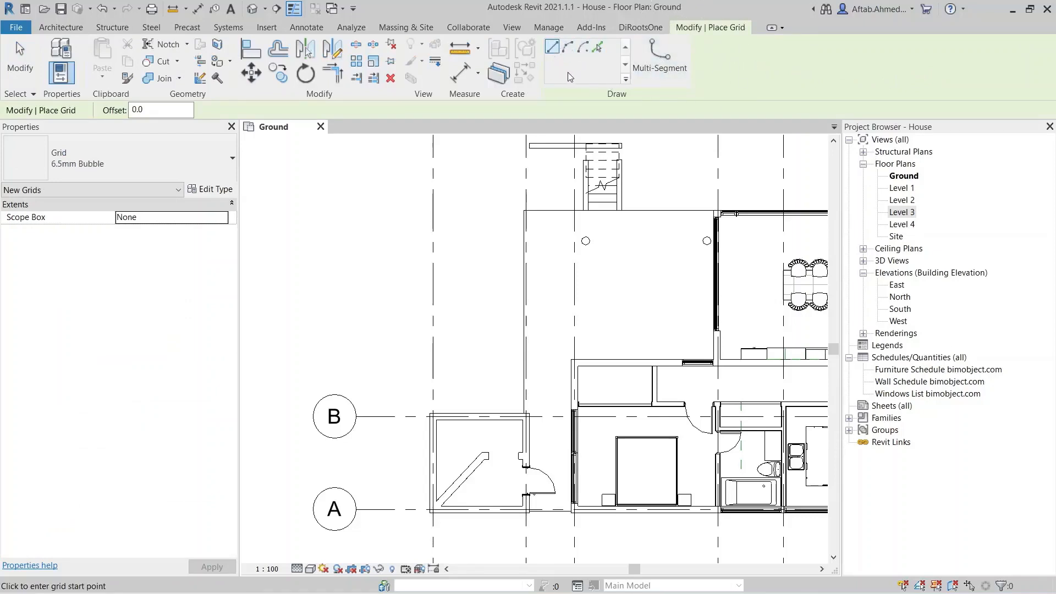
pyautogui.click(596, 49)
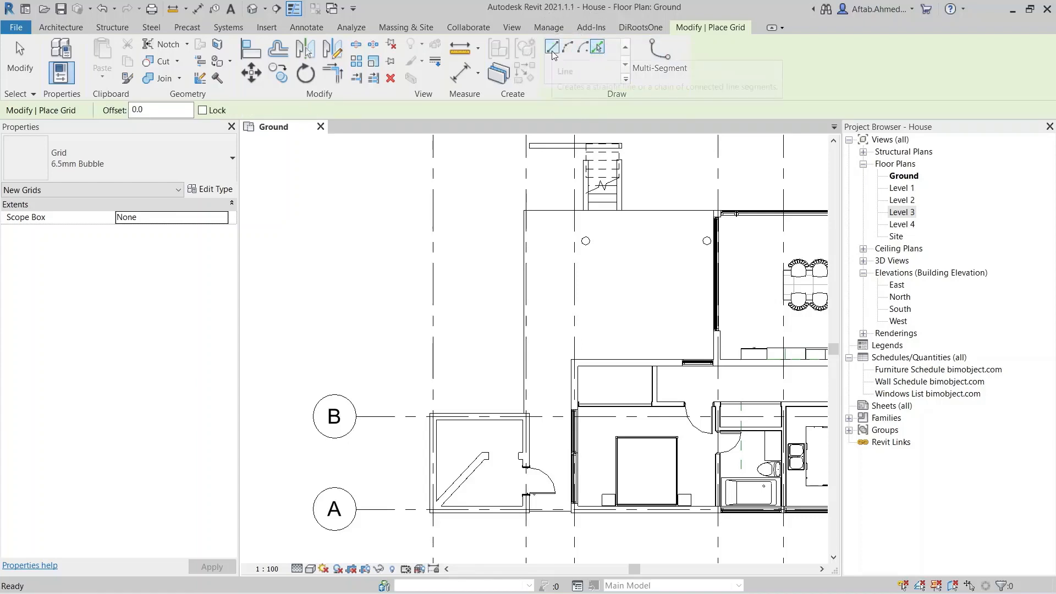
pyautogui.scroll(2, 612, 291)
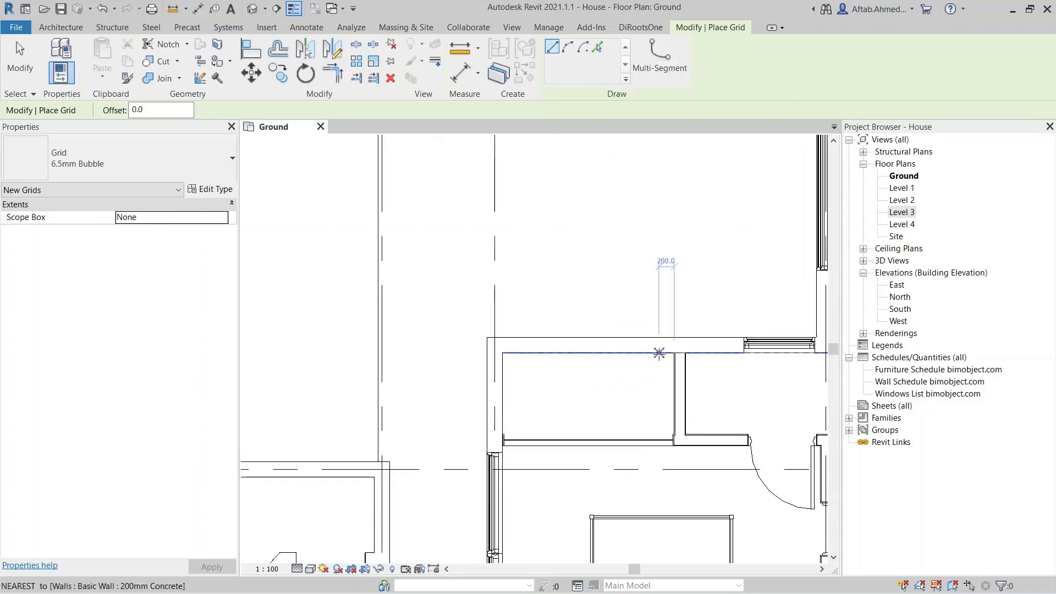
pyautogui.click(658, 345)
pyautogui.scroll(-1, 658, 346)
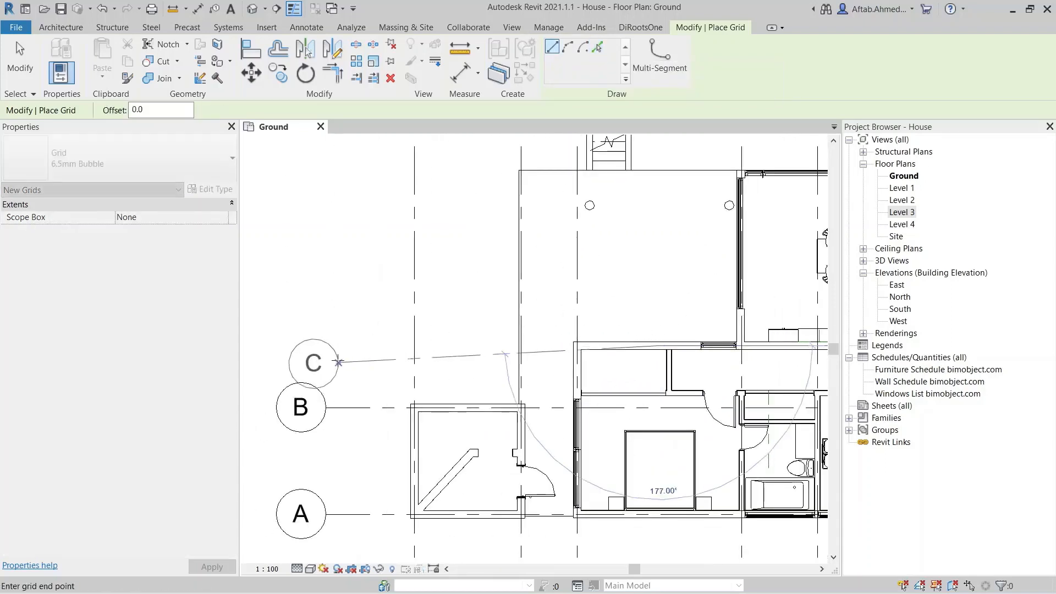
pyautogui.click(327, 346)
pyautogui.press('Escape')
pyautogui.press('Escape')
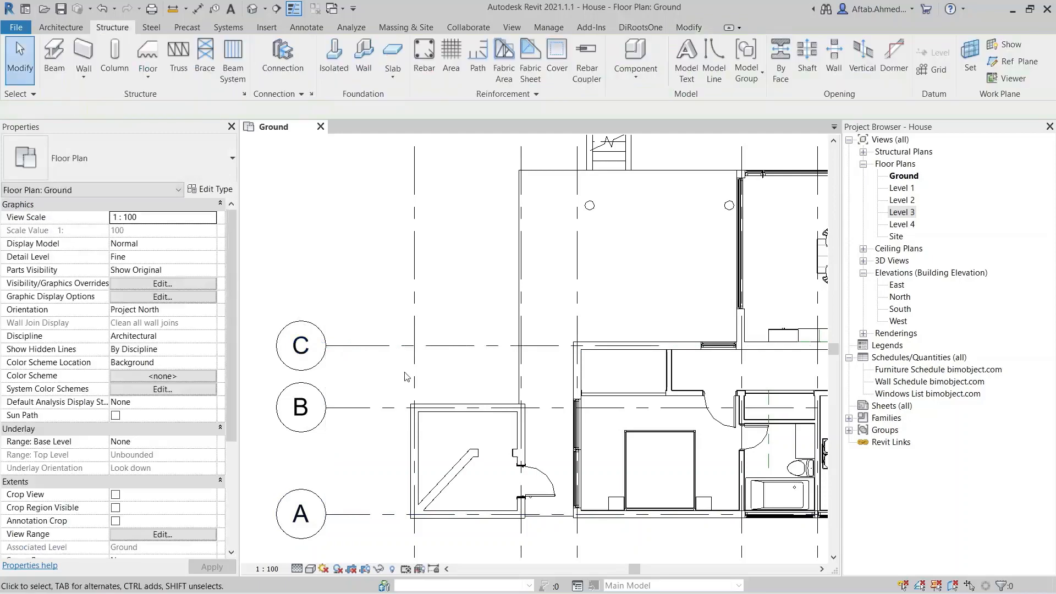
# Try a start-end-radius arc grid along the curved wall beside the east stairs, and undo it
pyautogui.scroll(-1, 439, 394)
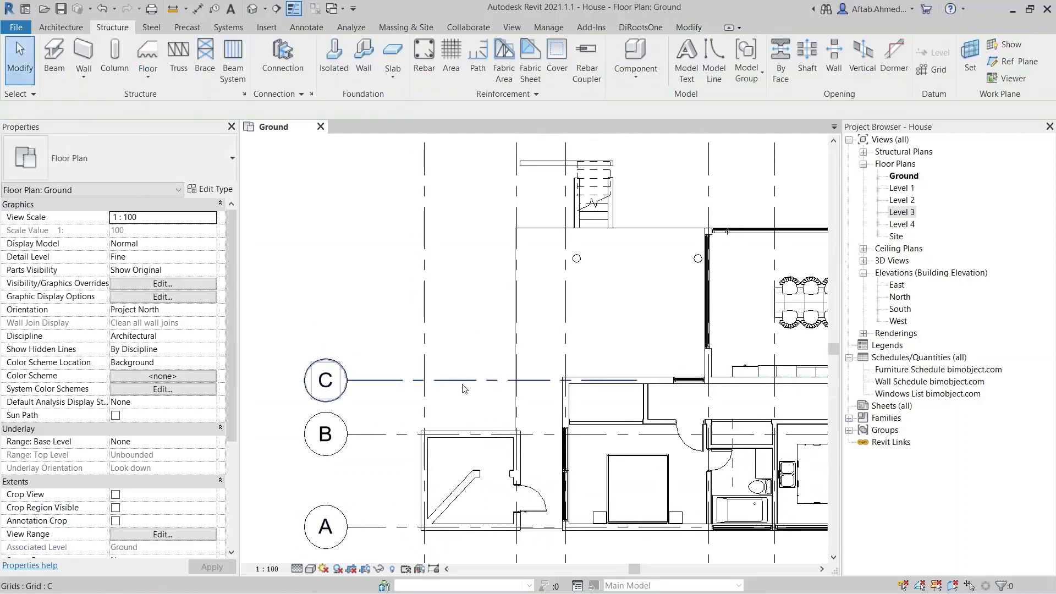
pyautogui.press('g')
pyautogui.press('r')
pyautogui.moveTo(647, 448); pyautogui.dragTo(378, 347, button='middle')
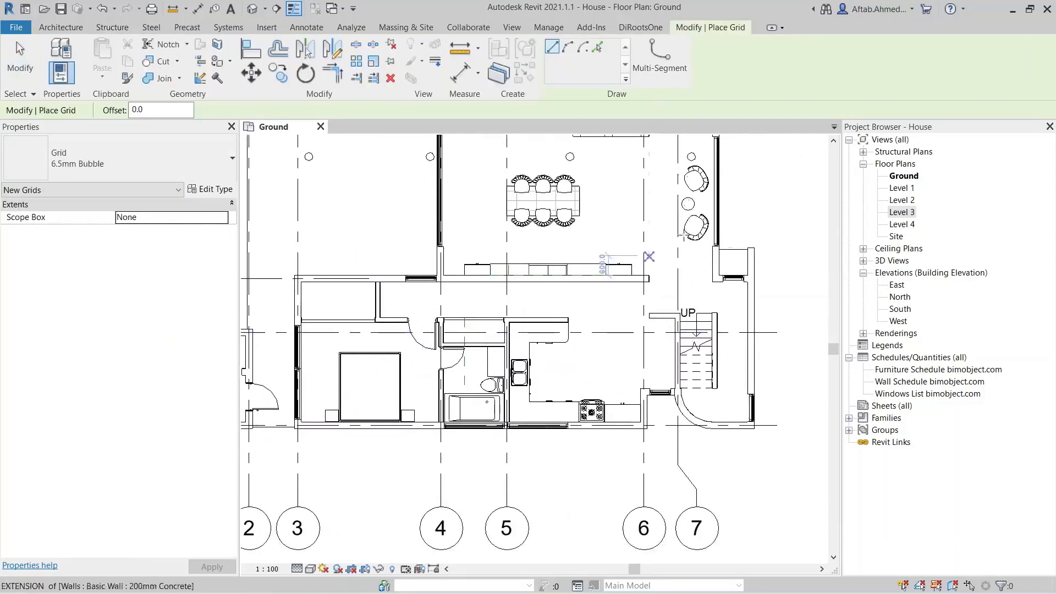
pyautogui.click(568, 48)
pyautogui.scroll(4, 754, 427)
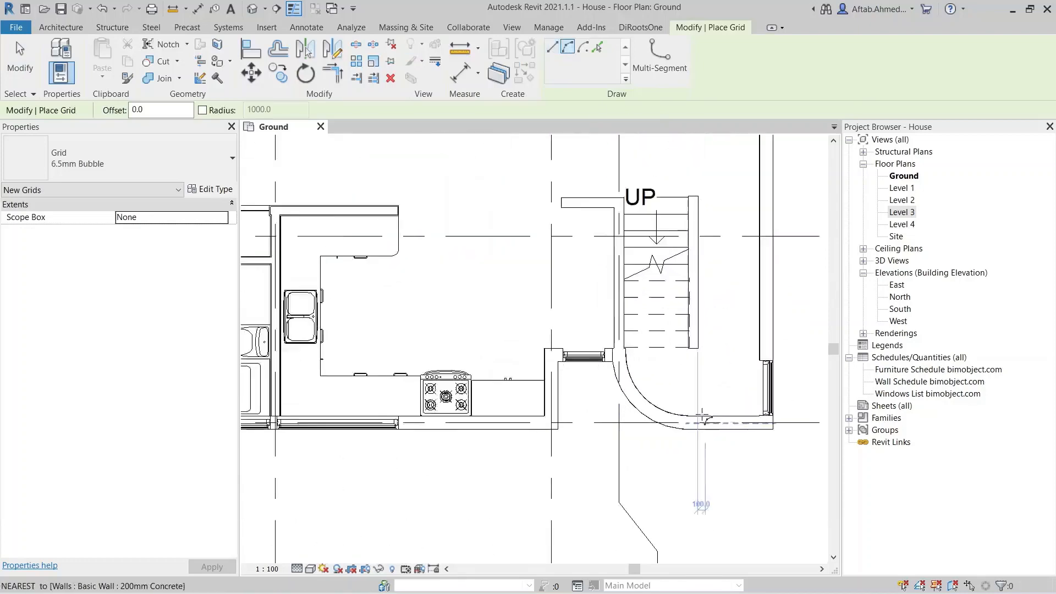
pyautogui.click(591, 335)
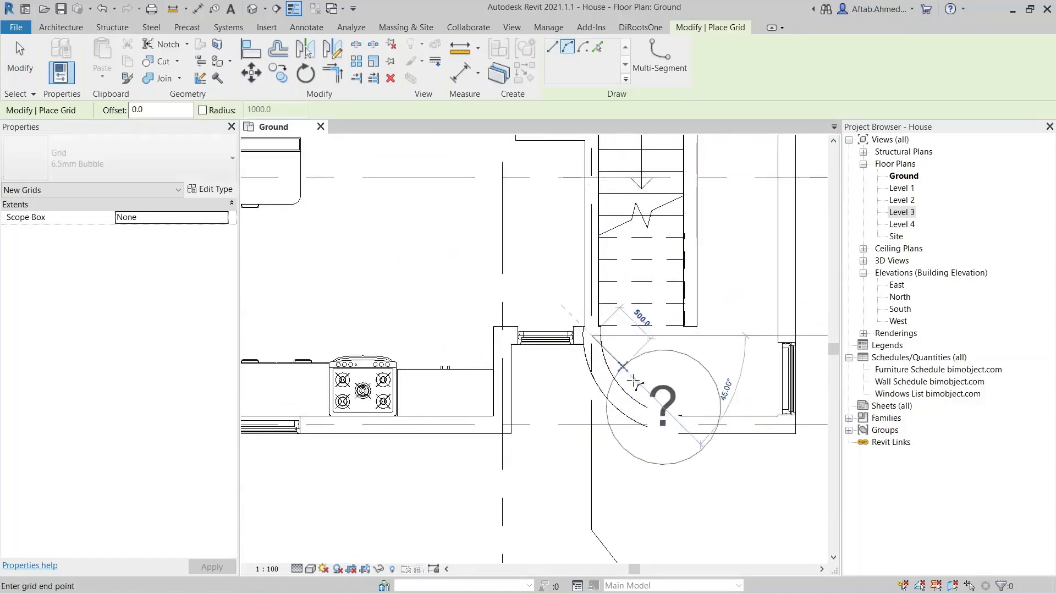
pyautogui.click(681, 427)
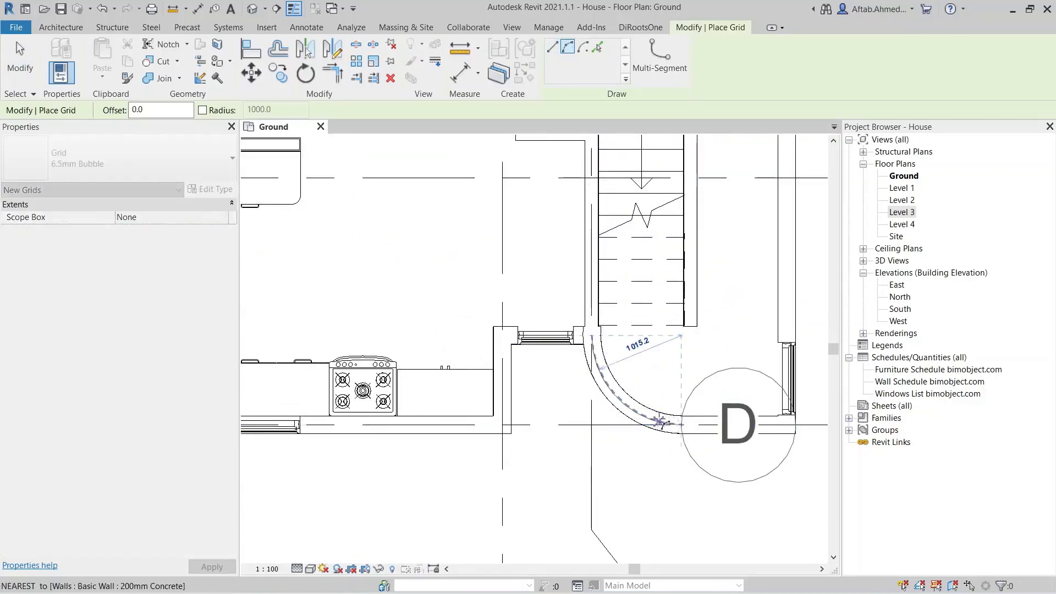
pyautogui.click(618, 399)
pyautogui.press('Escape')
pyautogui.press('Escape')
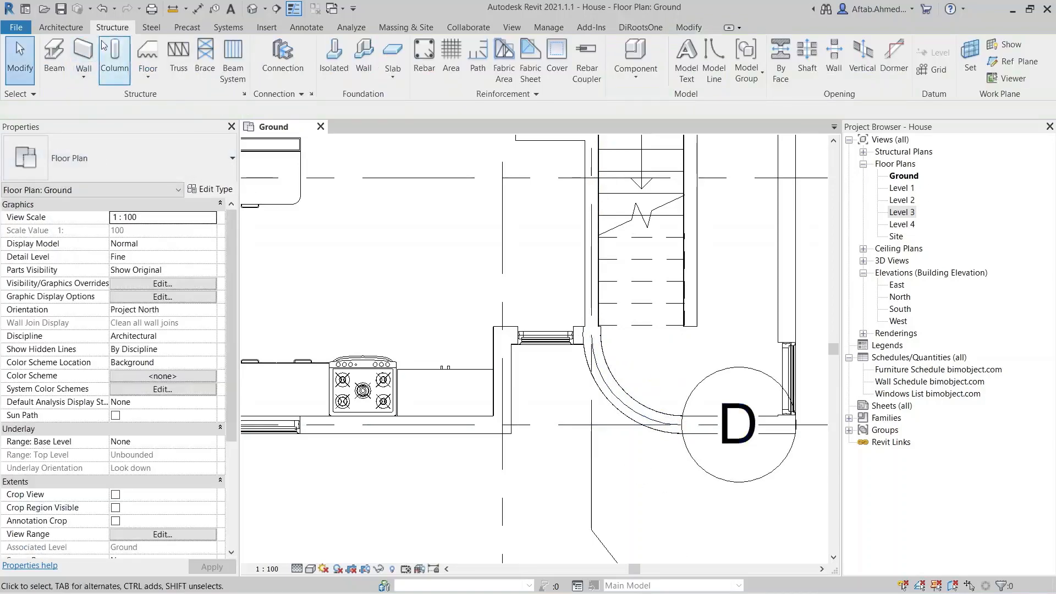
pyautogui.click(103, 9)
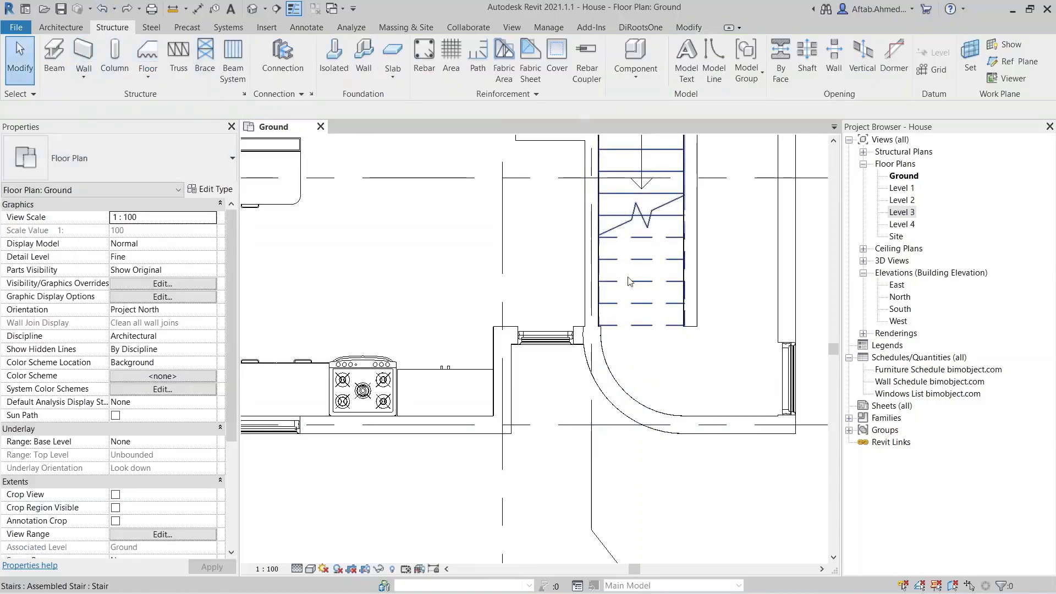
# Create a curved grid by picking the centreline of the curved wall beside the east stairs
pyautogui.press('g')
pyautogui.press('r')
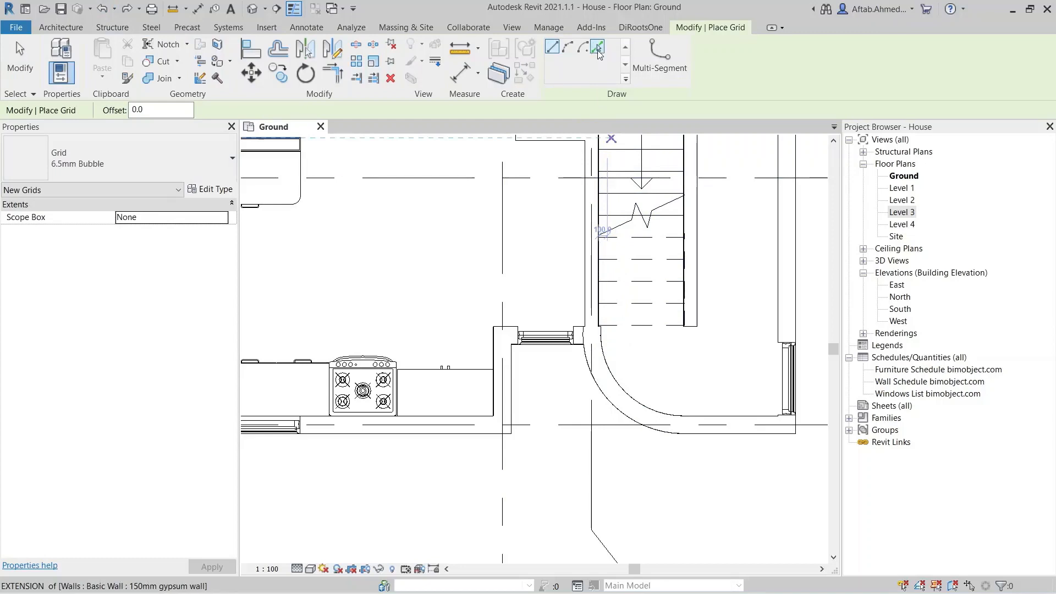
pyautogui.click(599, 49)
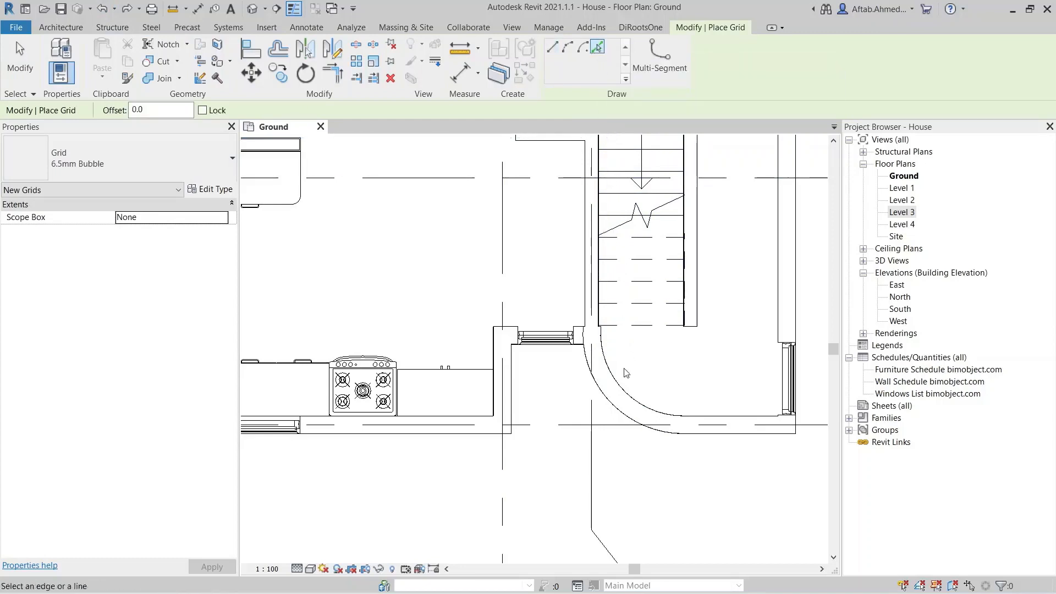
pyautogui.click(612, 388)
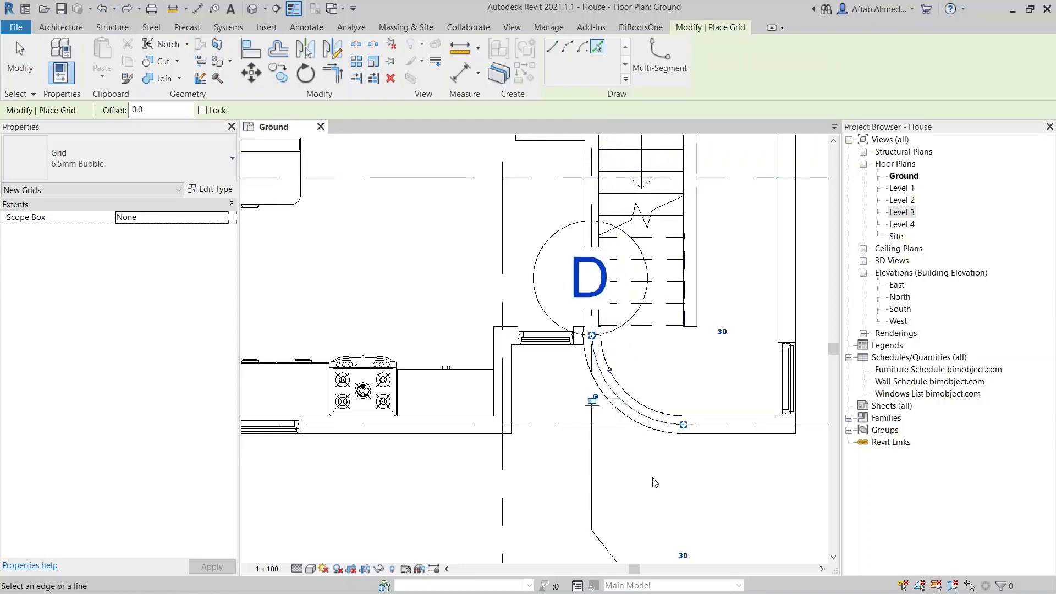
# Start a multi-segment grid with a segment from the foot of the north stairs' east wall up to the north wall's centreline
pyautogui.scroll(-5, 652, 477)
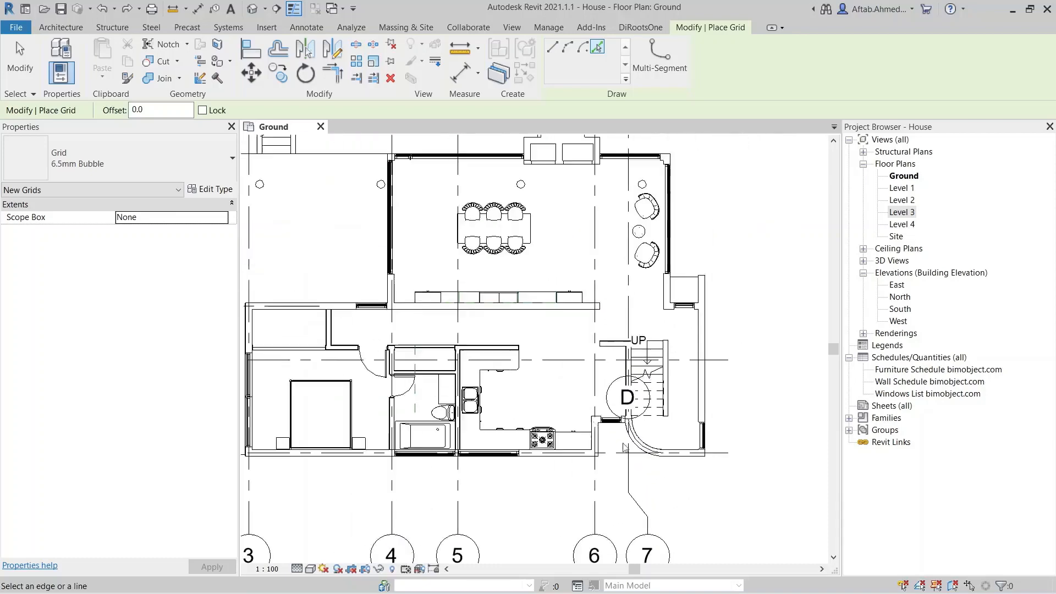
pyautogui.moveTo(542, 386); pyautogui.dragTo(726, 478, button='middle')
pyautogui.moveTo(436, 374); pyautogui.dragTo(509, 476, button='middle')
pyautogui.scroll(3, 495, 392)
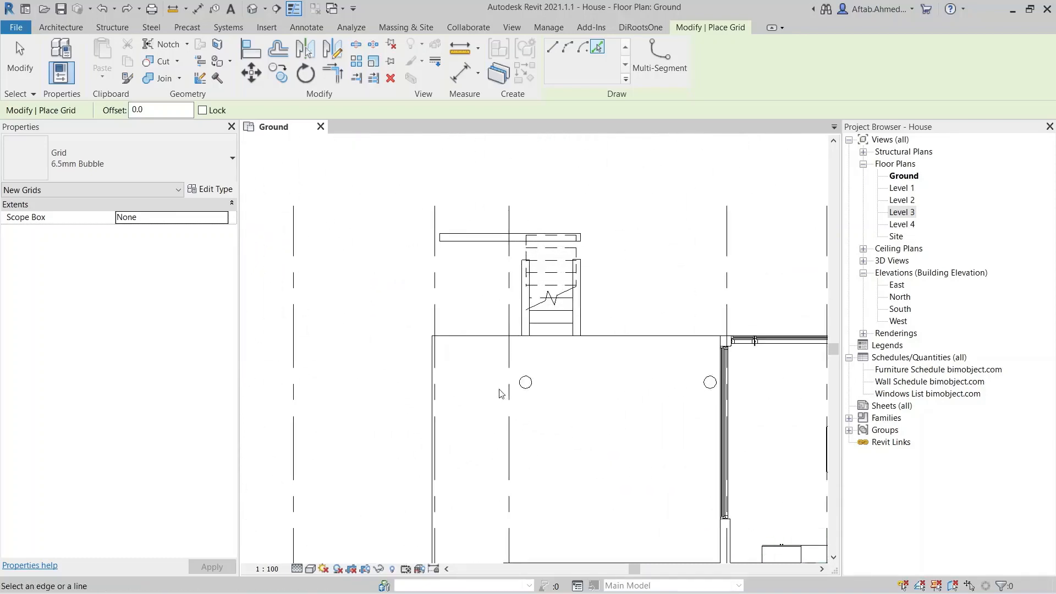
pyautogui.click(654, 61)
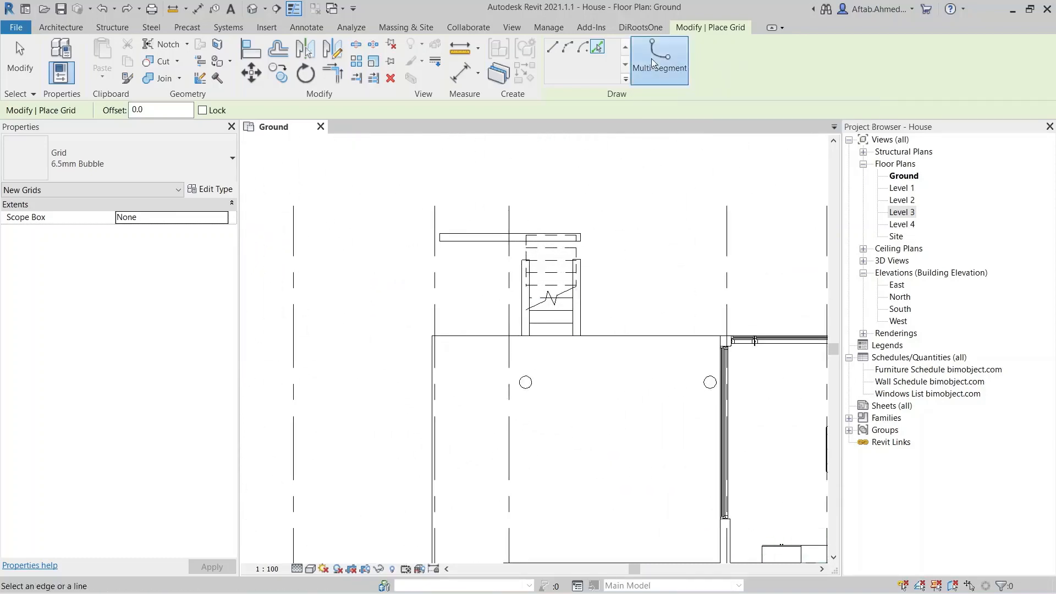
pyautogui.scroll(6, 579, 326)
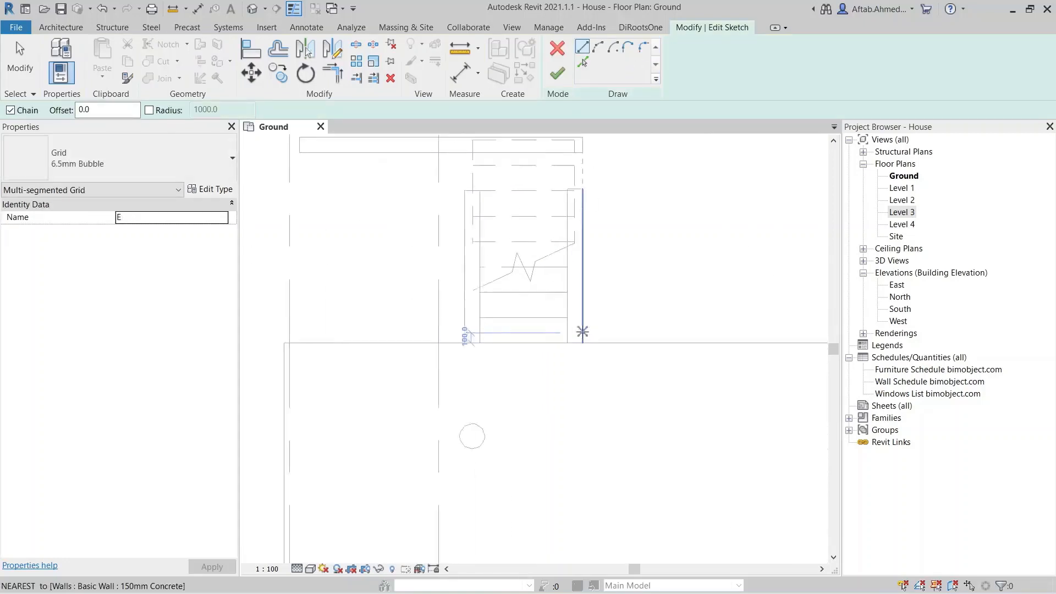
pyautogui.click(573, 334)
pyautogui.scroll(-3, 567, 405)
pyautogui.scroll(3, 562, 237)
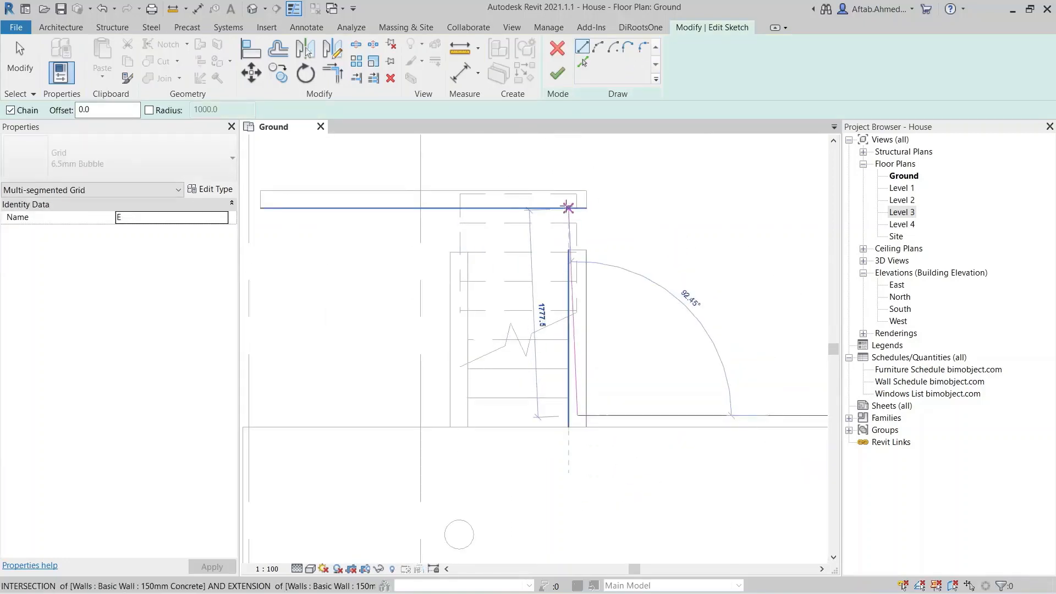
pyautogui.click(567, 199)
pyautogui.scroll(-1, 579, 207)
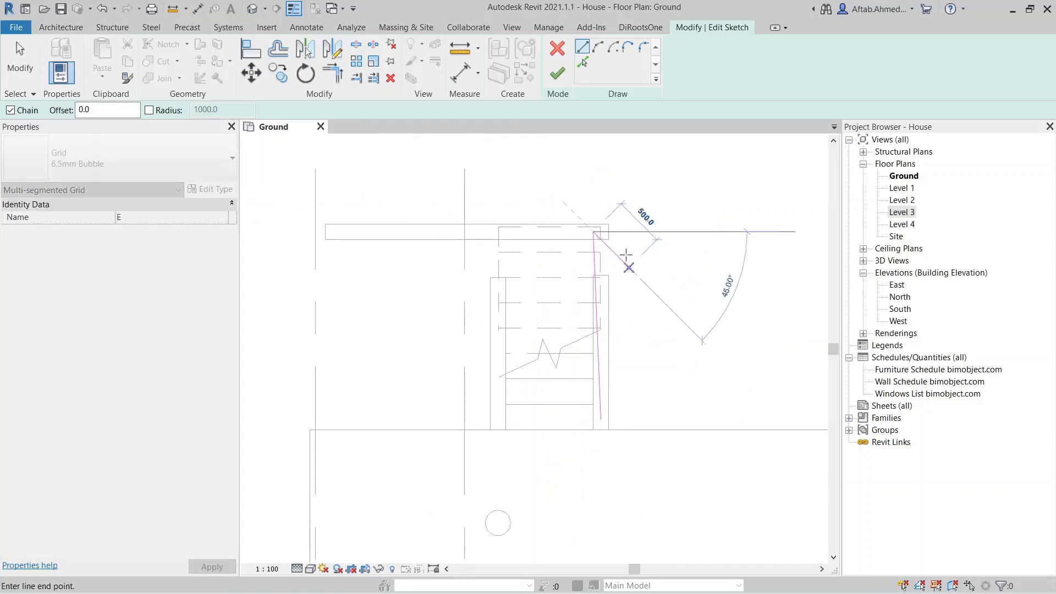
# Move the sketched segment's upper endpoint onto the stair wall's centreline, making the segment vertical and about 1840 mm long
pyautogui.press('Escape')
pyautogui.press('Escape')
pyautogui.scroll(1, 597, 232)
pyautogui.click(594, 235)
pyautogui.moveTo(593, 233); pyautogui.dragTo(602, 234)
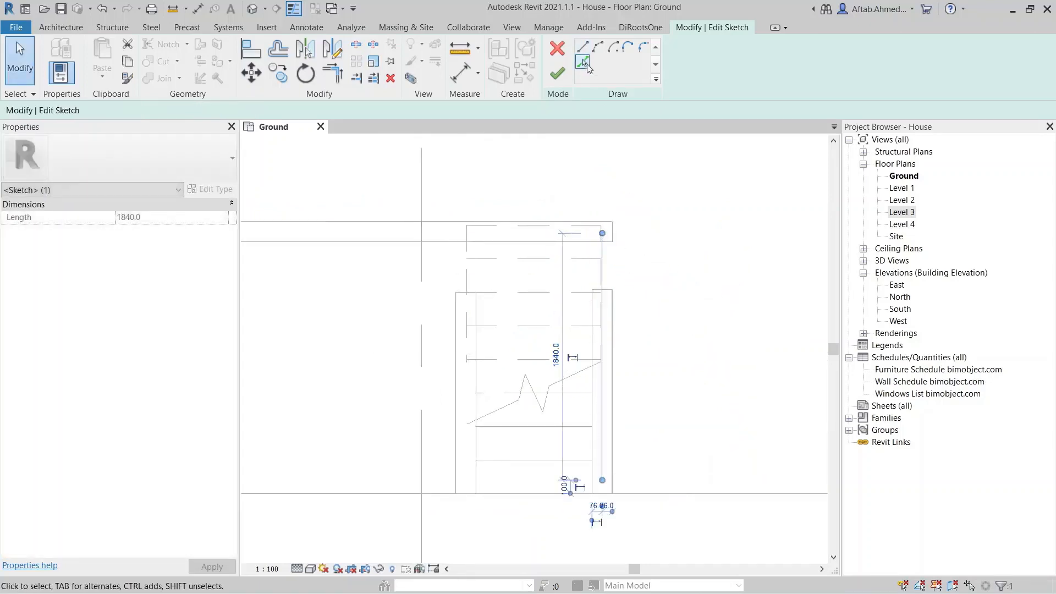
# Draw a horizontal segment west along the north wall's centreline, ending in line with grids B and C, and finish the multi-segment grid
pyautogui.click(582, 46)
pyautogui.click(601, 230)
pyautogui.scroll(-2, 686, 275)
pyautogui.scroll(-3, 686, 275)
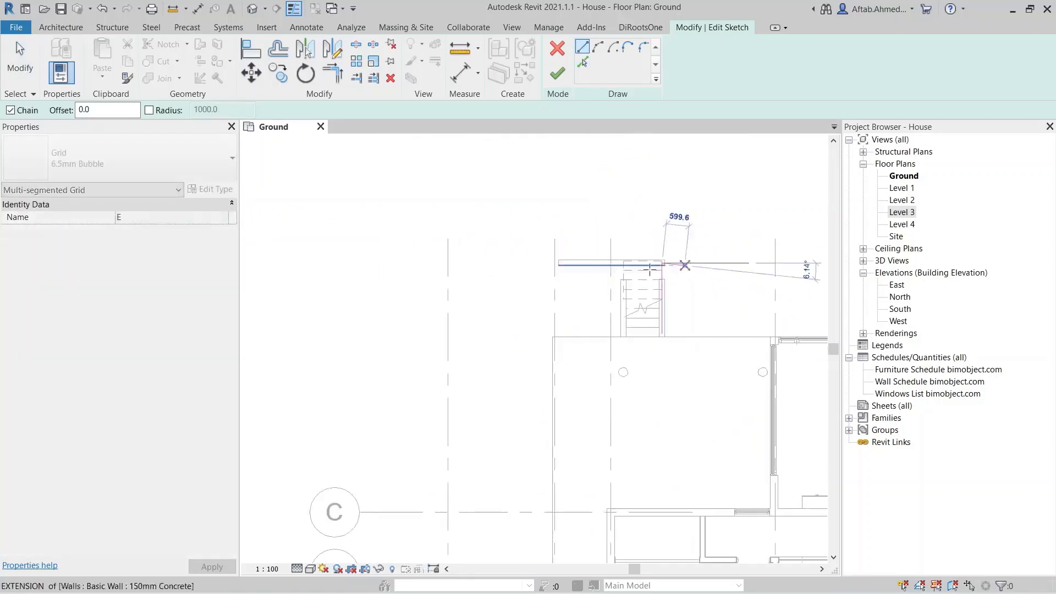
pyautogui.click(437, 264)
pyautogui.press('Escape')
pyautogui.press('Escape')
pyautogui.click(557, 73)
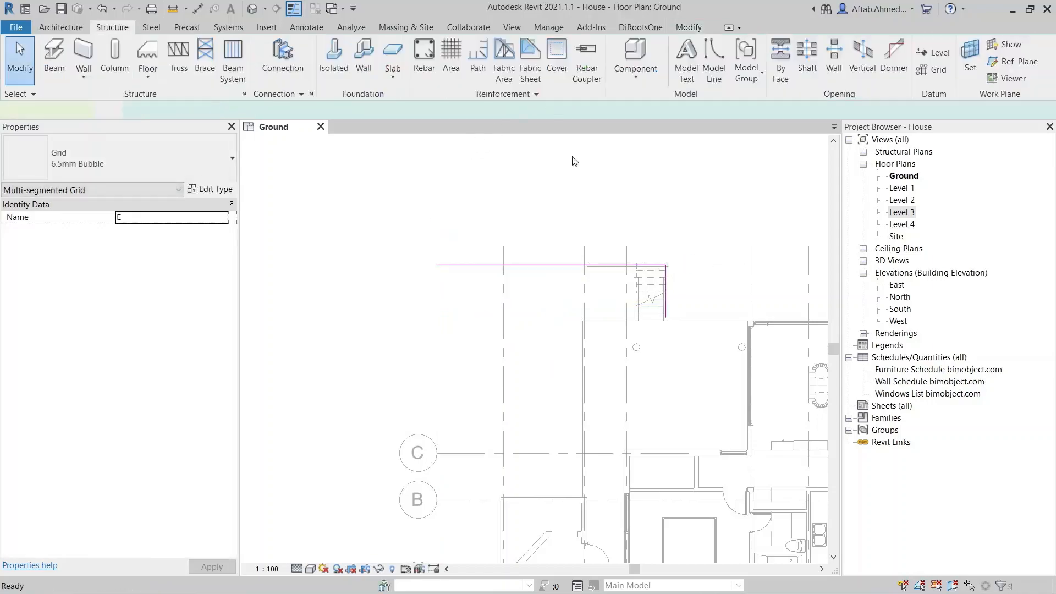
# Edit grid E's sketch to add a short horizontal segment running east from the foot of the north stairs' east wall
pyautogui.click(542, 265)
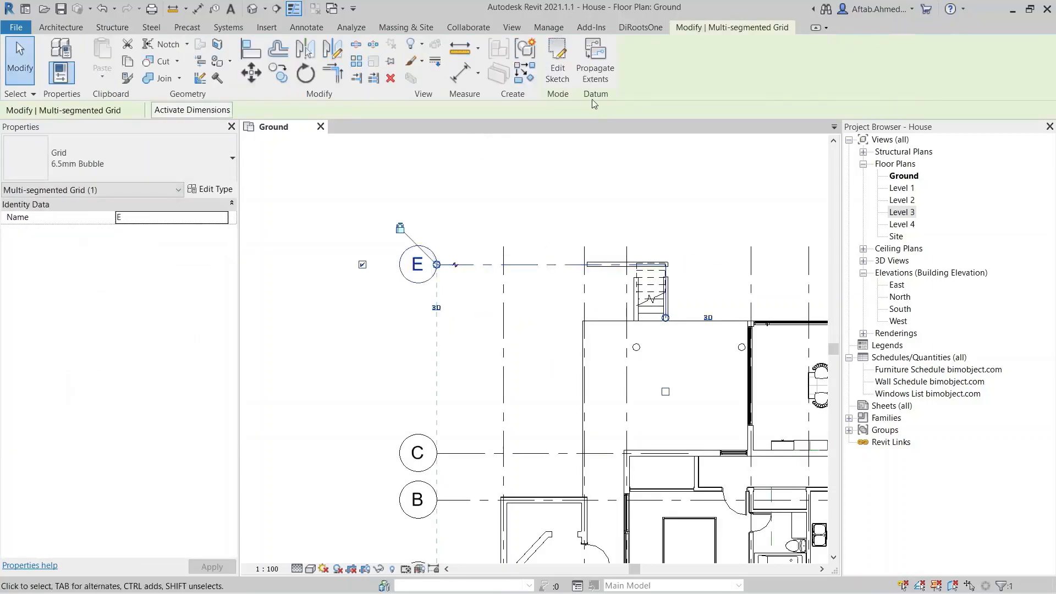
pyautogui.click(557, 70)
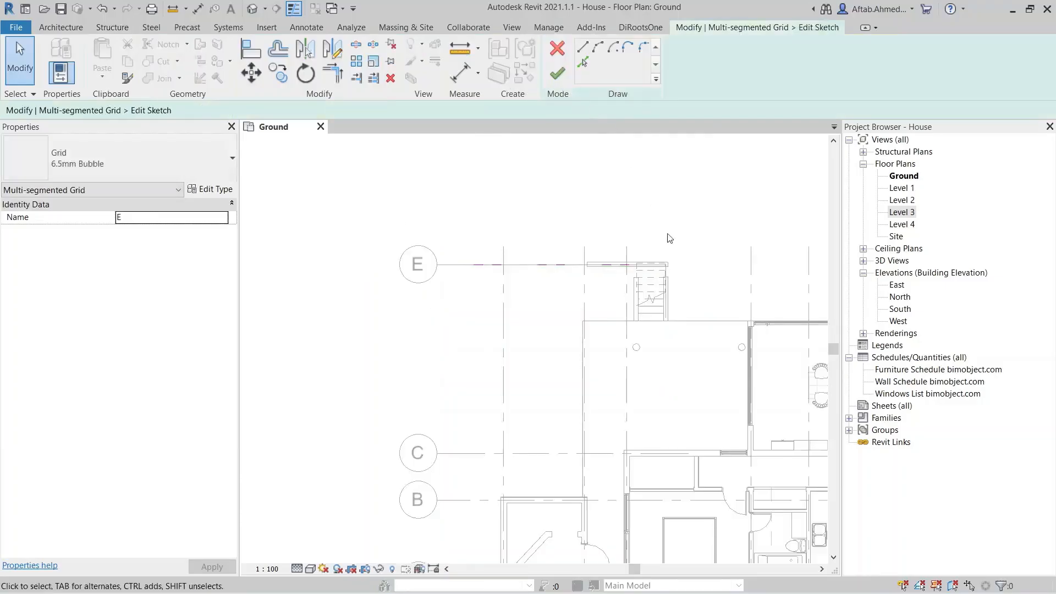
pyautogui.scroll(4, 671, 237)
pyautogui.scroll(2, 641, 246)
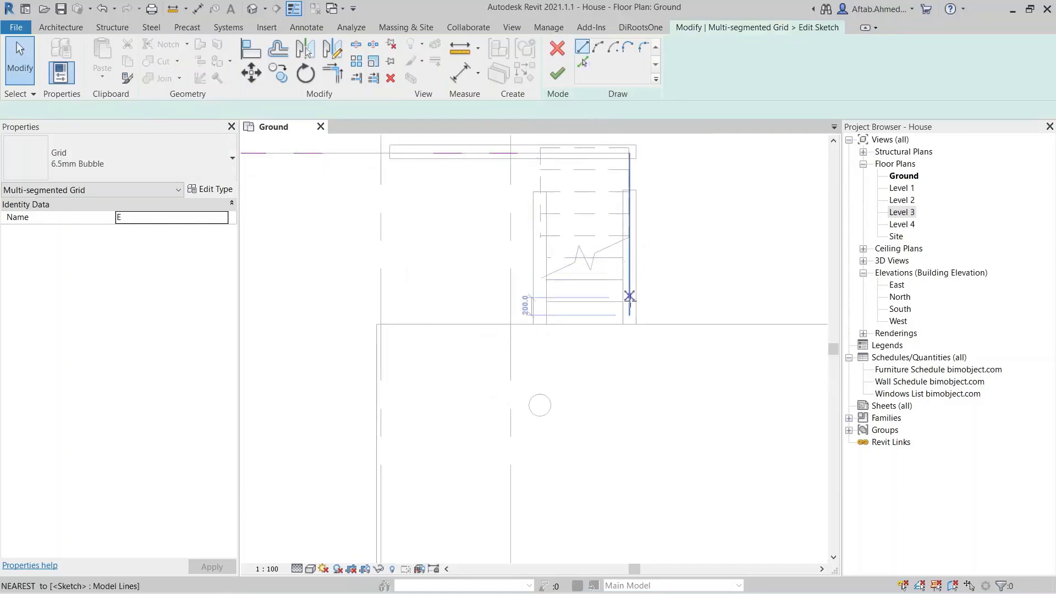
pyautogui.click(629, 316)
pyautogui.click(717, 315)
pyautogui.click(557, 73)
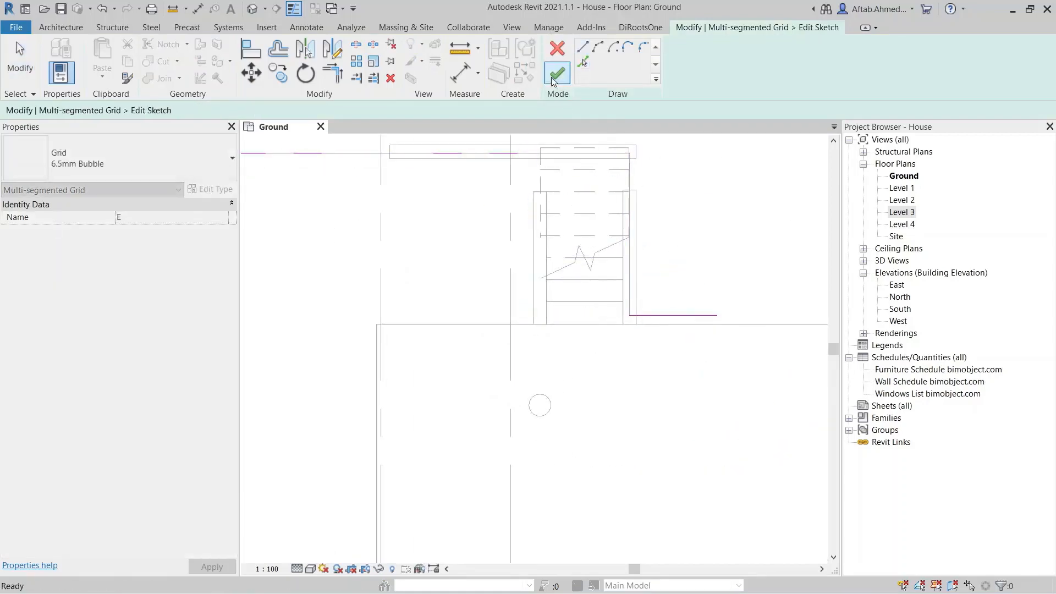
pyautogui.scroll(-5, 632, 325)
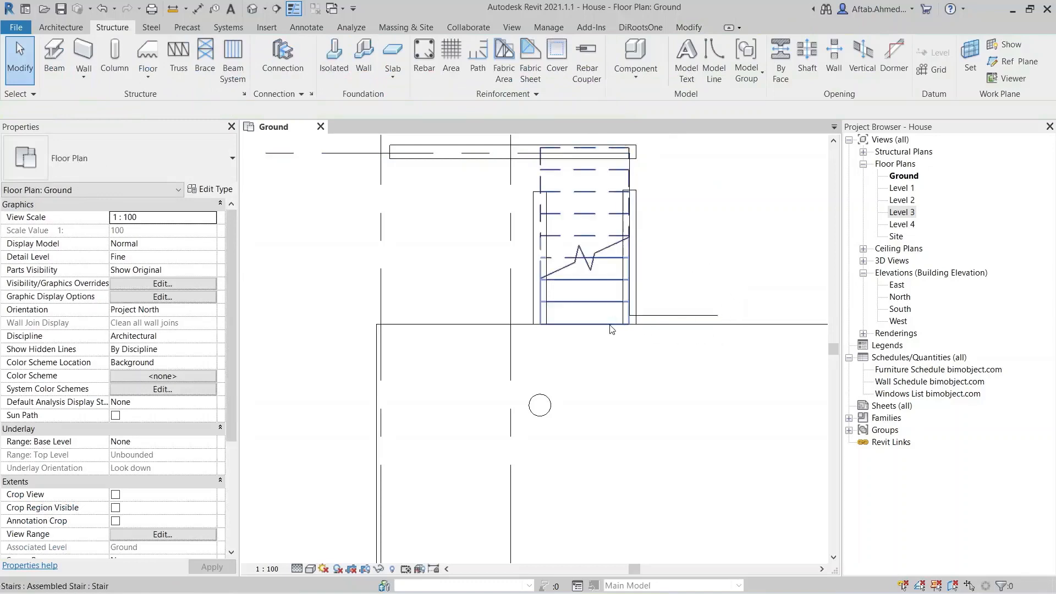
# Review grid C's type parameters and the available grid head symbols, keeping M_Grid Head - Circle
pyautogui.moveTo(578, 337); pyautogui.dragTo(548, 284, button='middle')
pyautogui.click(352, 324)
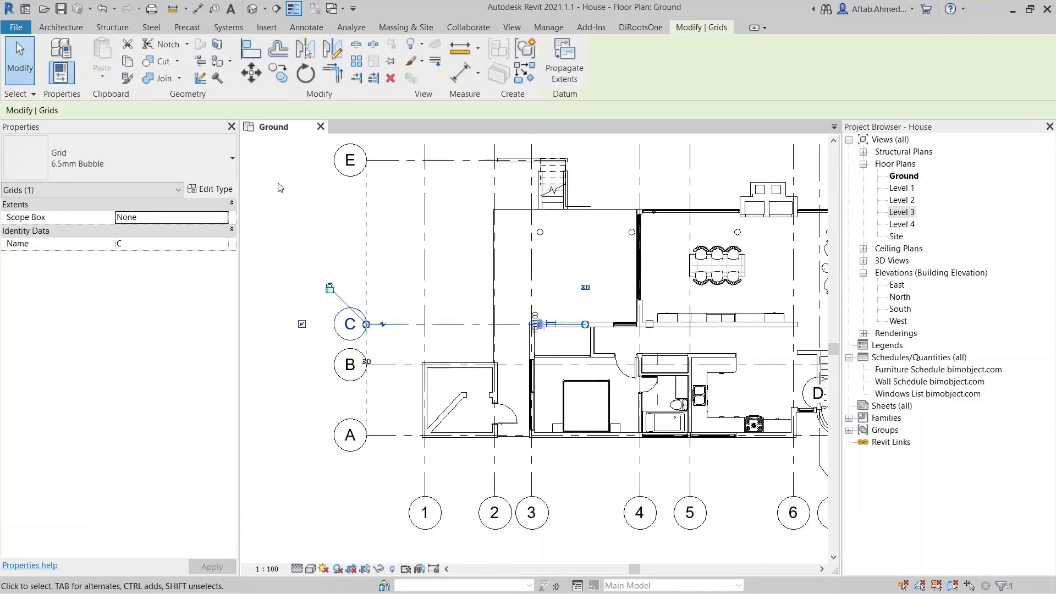
pyautogui.click(214, 189)
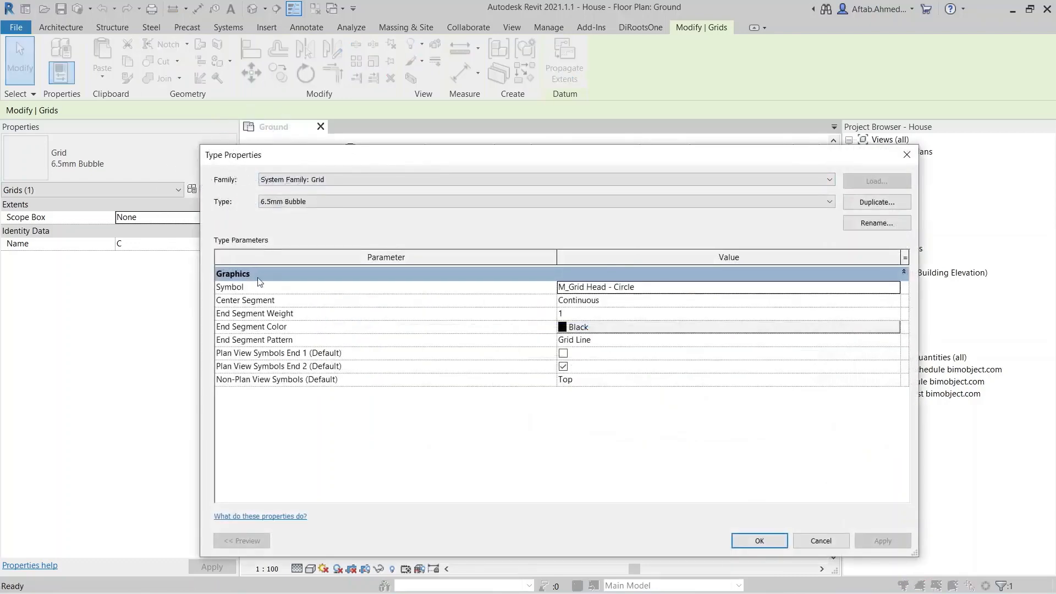
pyautogui.press('ctrl')
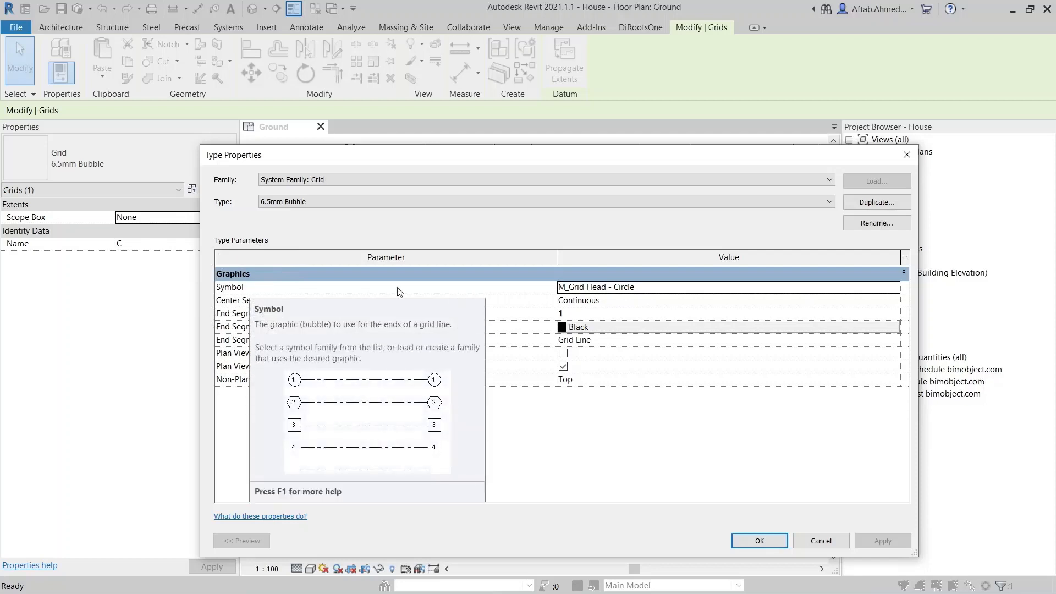
pyautogui.click(865, 289)
pyautogui.click(894, 287)
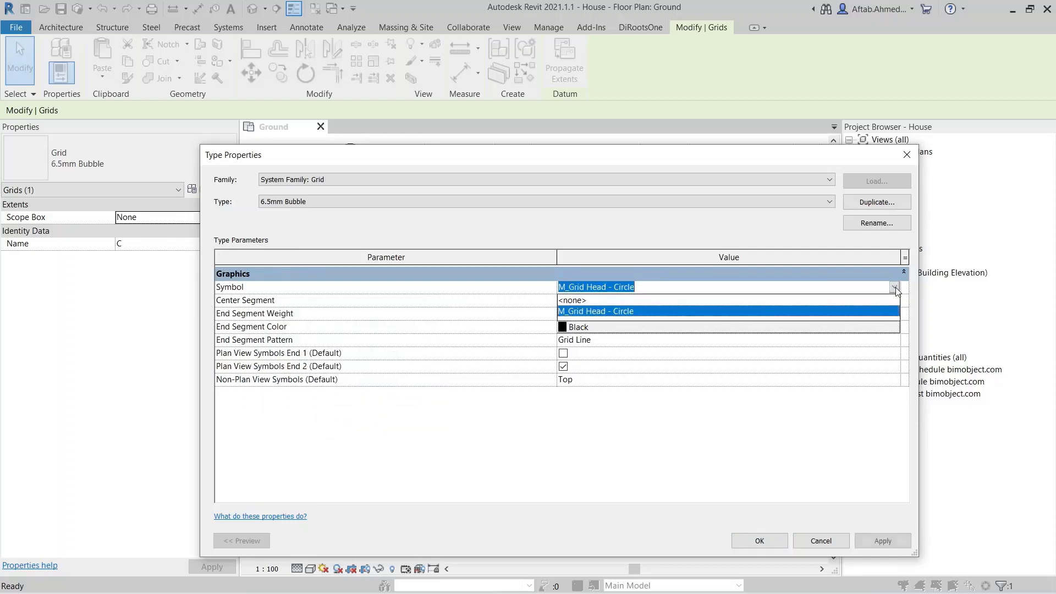
pyautogui.click(895, 288)
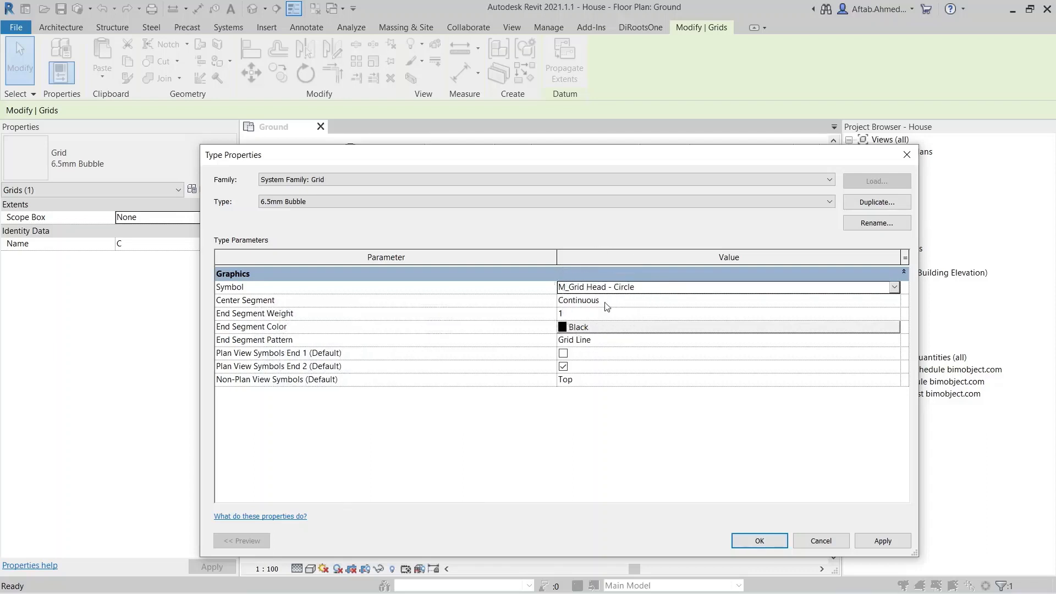
pyautogui.click(759, 540)
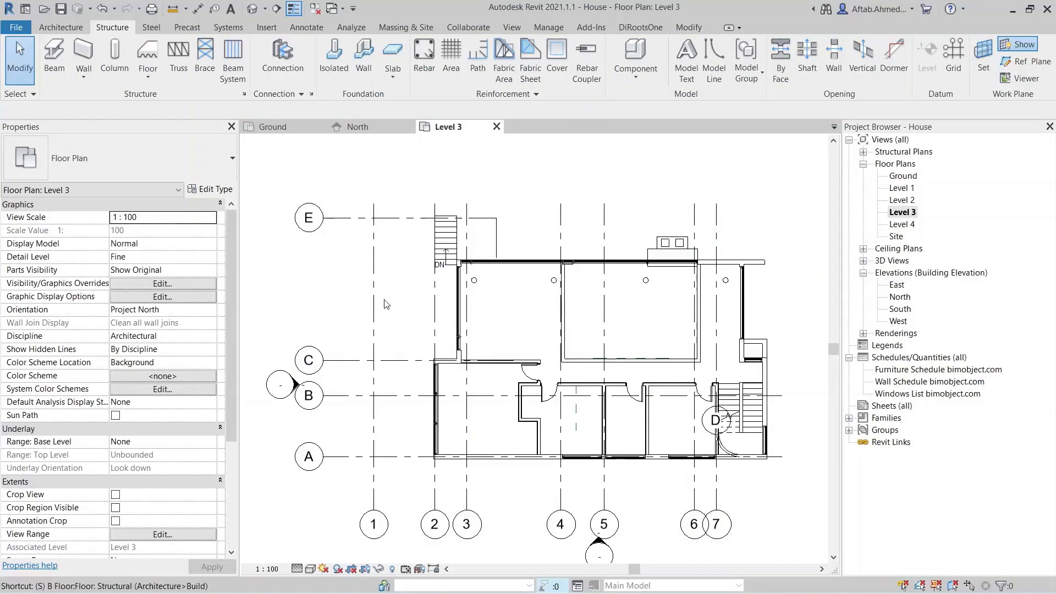
# Set the centre segment of the 6.5mm Bubble grid type to None through grid 1 on the Level 3 plan
pyautogui.click(374, 299)
pyautogui.click(215, 189)
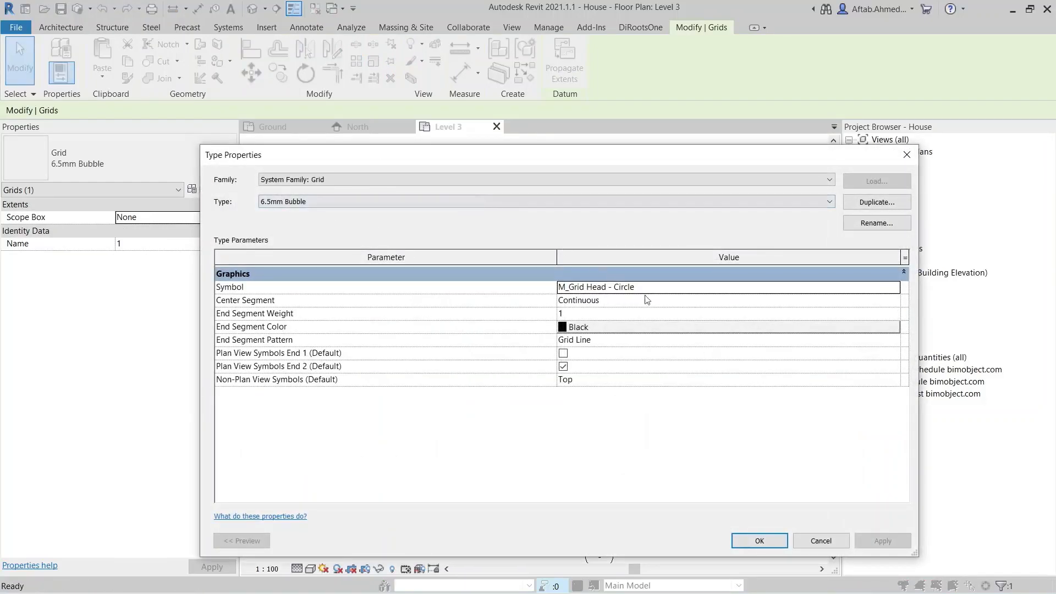
pyautogui.click(800, 300)
pyautogui.click(894, 301)
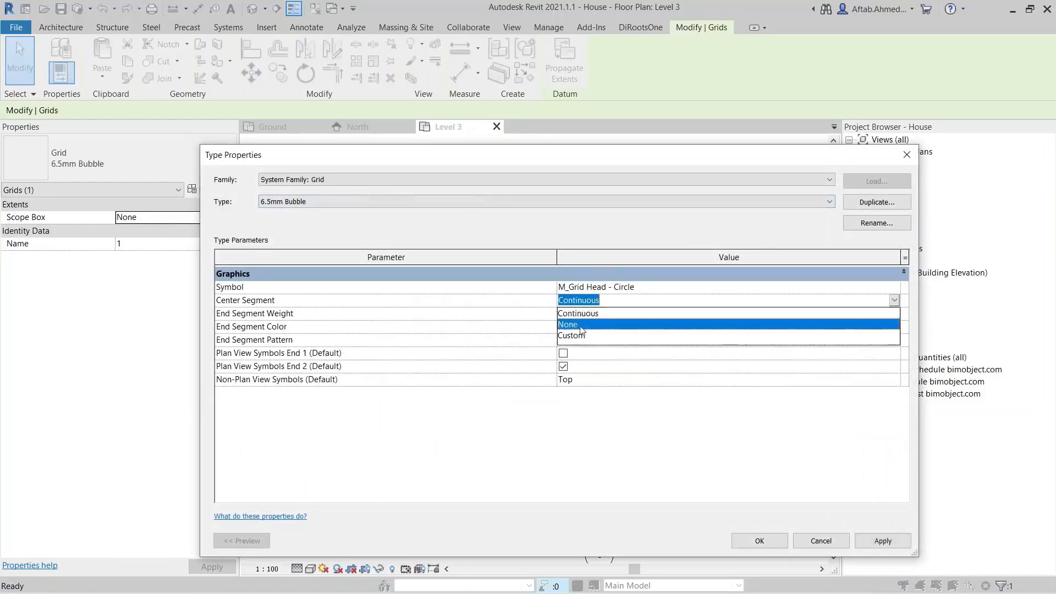
pyautogui.click(765, 321)
pyautogui.click(759, 540)
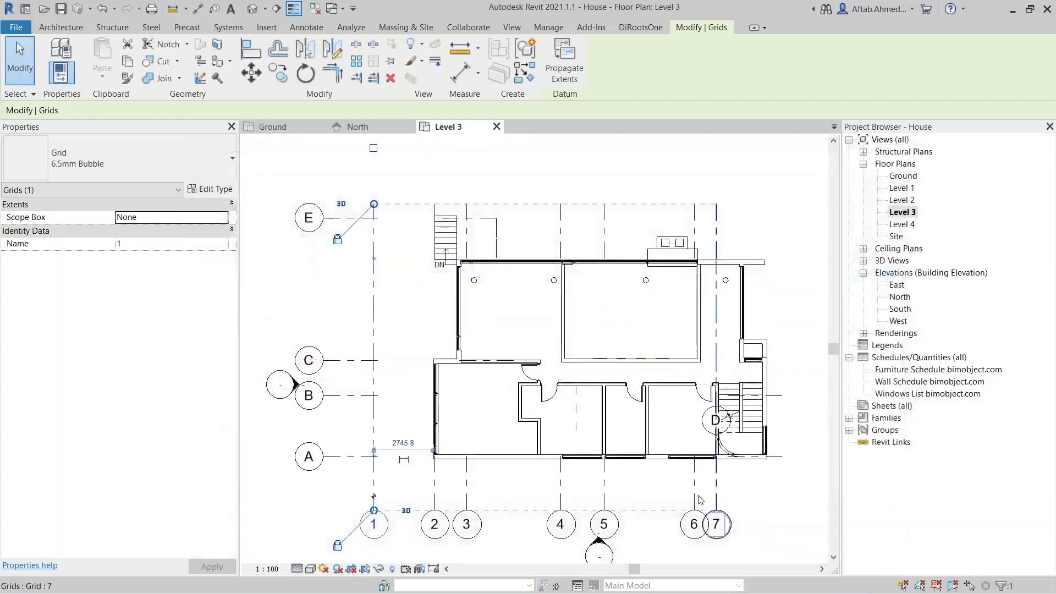
pyautogui.click(352, 306)
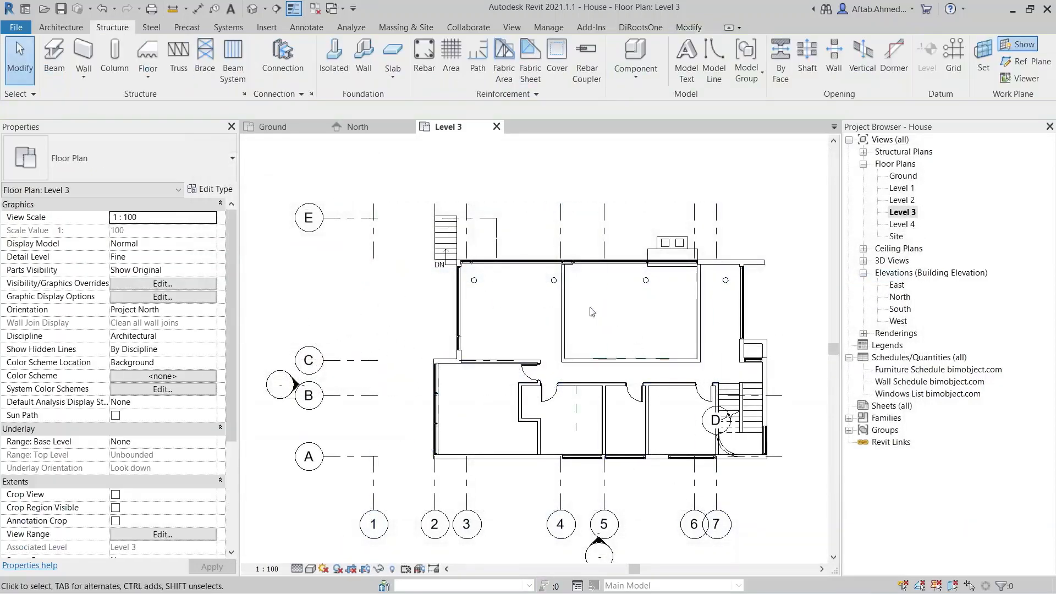
# Set the end segments length of the grid type to 10 through the multi-segmented grid E
pyautogui.click(371, 229)
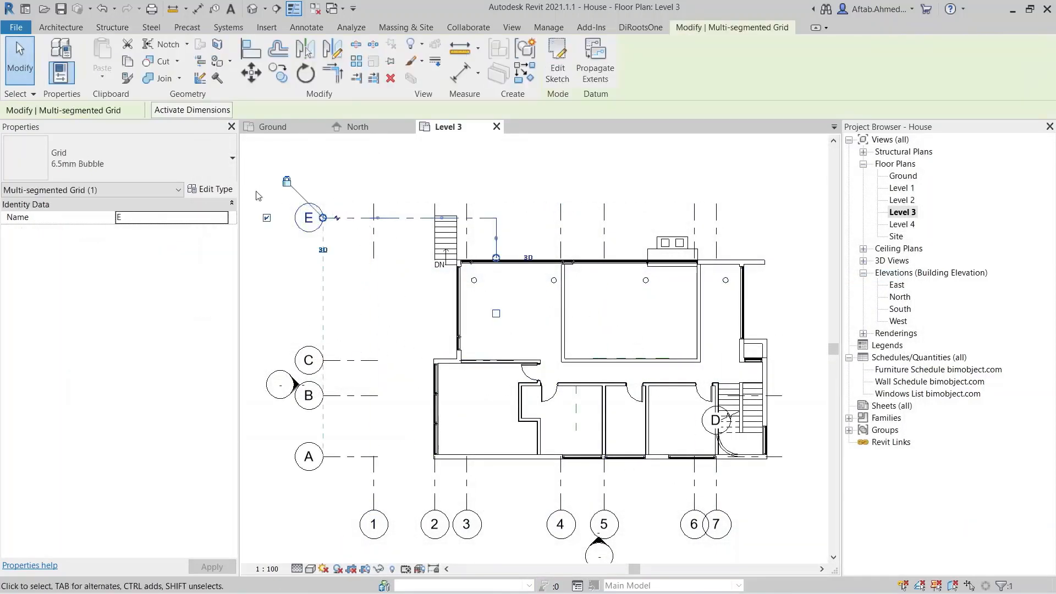
pyautogui.click(211, 190)
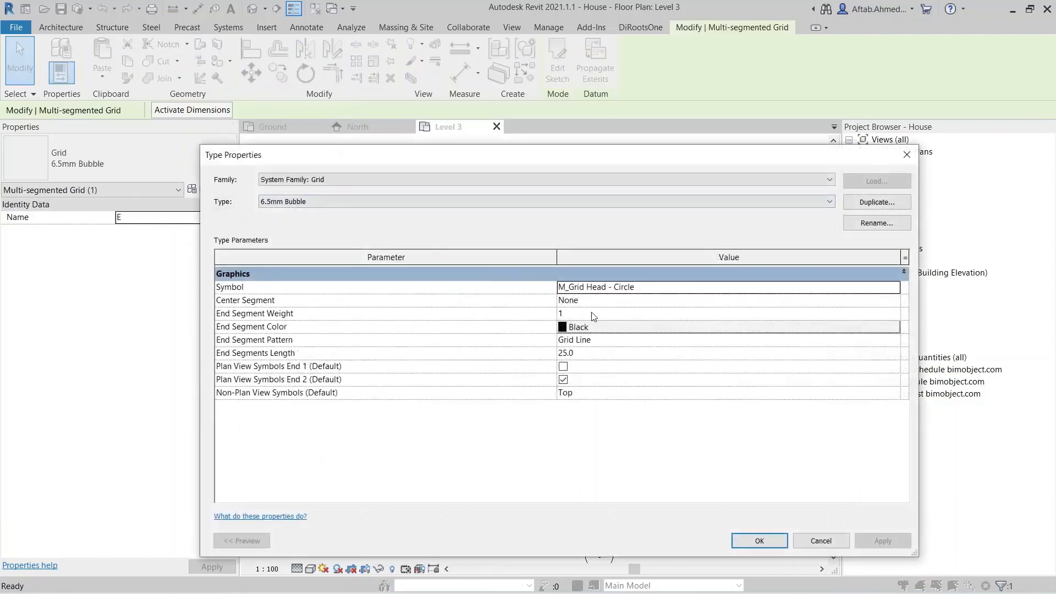
pyautogui.click(600, 356)
pyautogui.write('10')
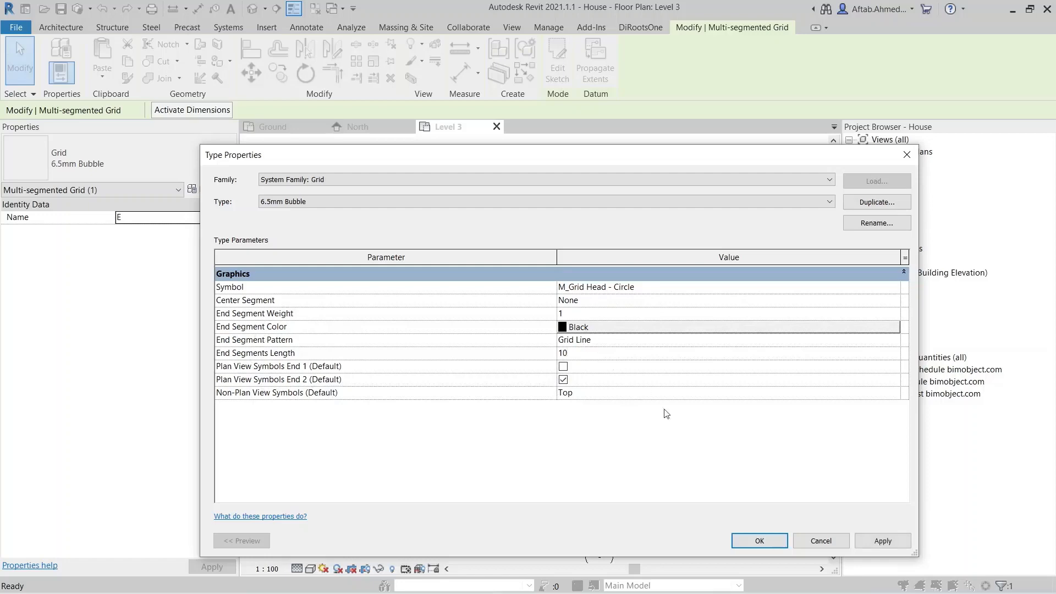
pyautogui.click(738, 535)
pyautogui.click(347, 274)
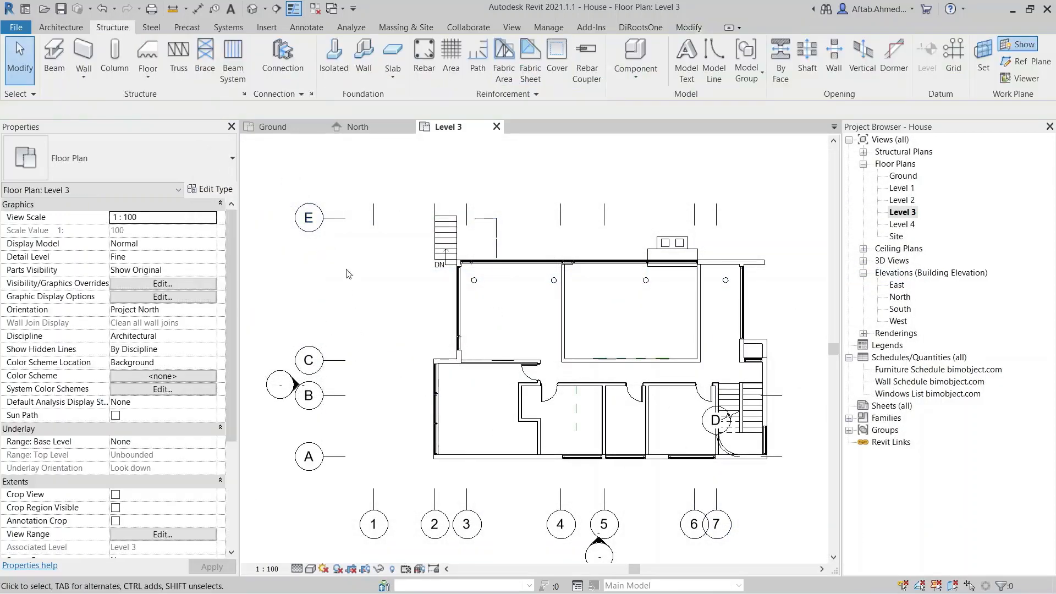
# Set the grid type's end segment weight to 2 and its end segment colour to red
pyautogui.click(342, 218)
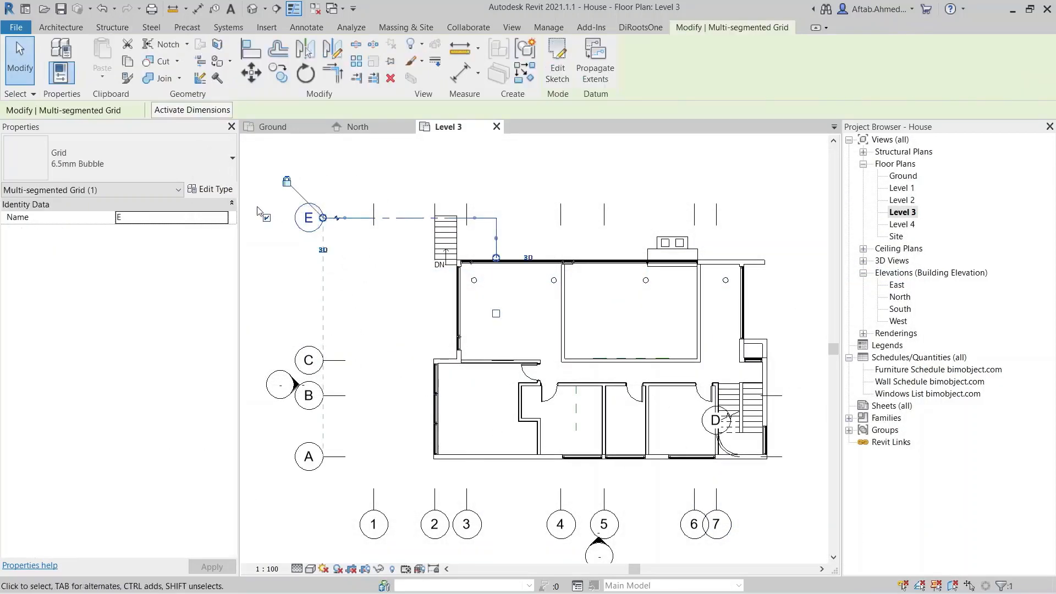
pyautogui.click(215, 190)
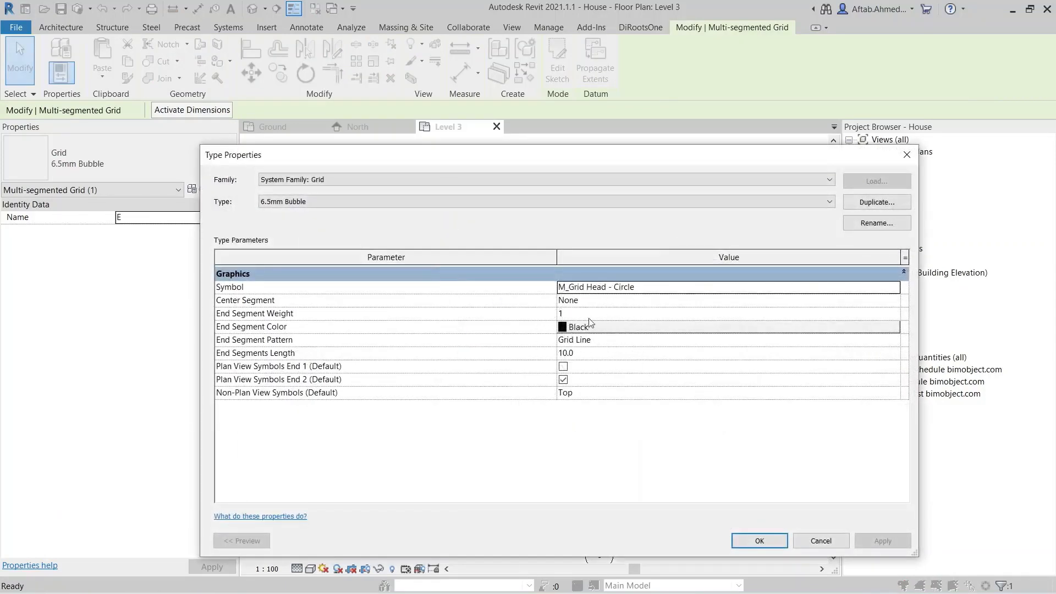
pyautogui.click(886, 318)
pyautogui.click(894, 315)
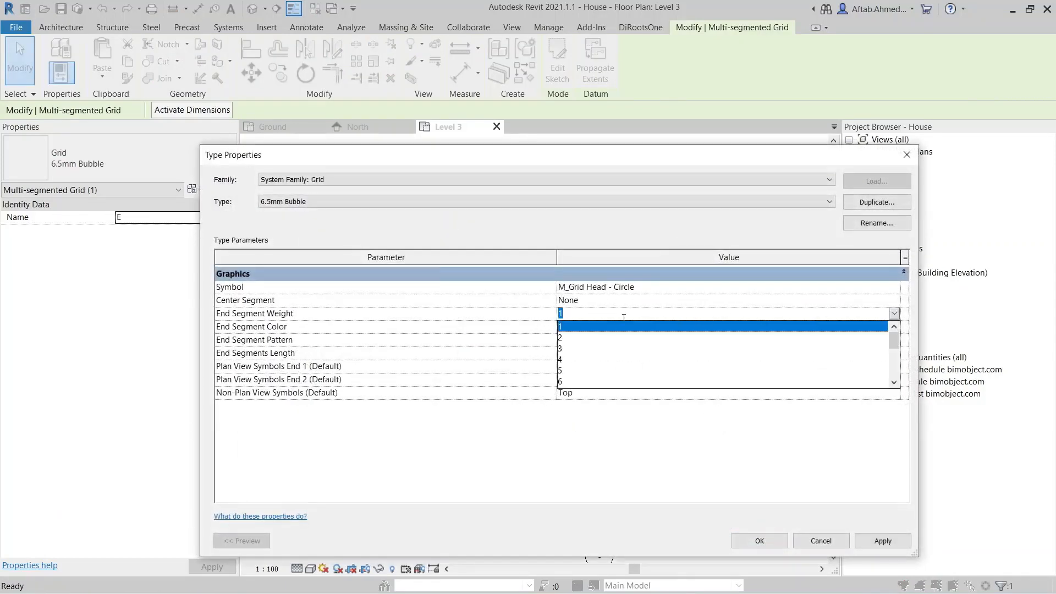
pyautogui.click(580, 338)
pyautogui.click(585, 327)
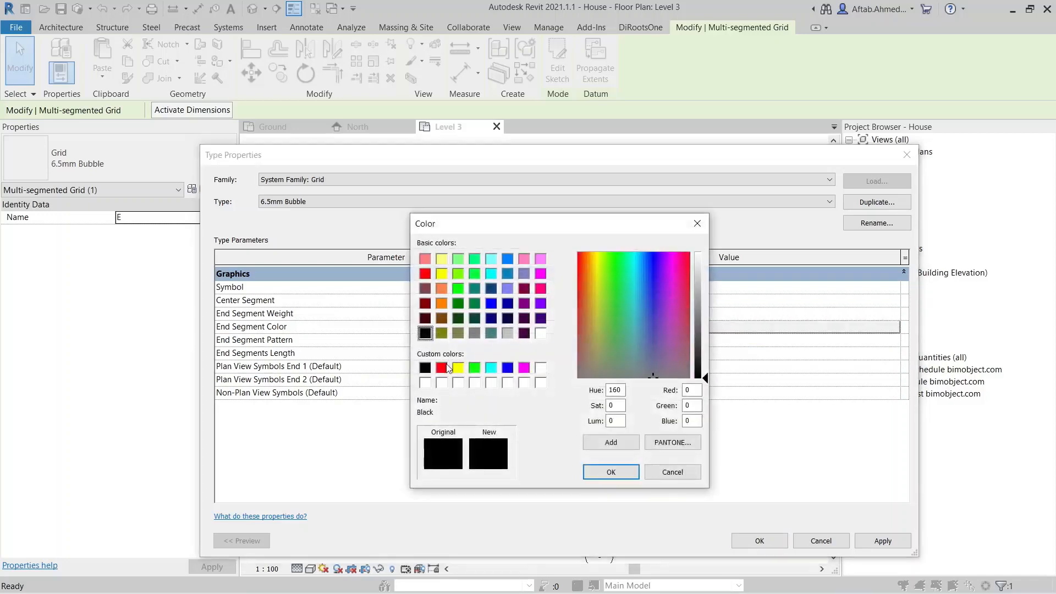
pyautogui.click(442, 367)
pyautogui.click(611, 471)
pyautogui.click(757, 541)
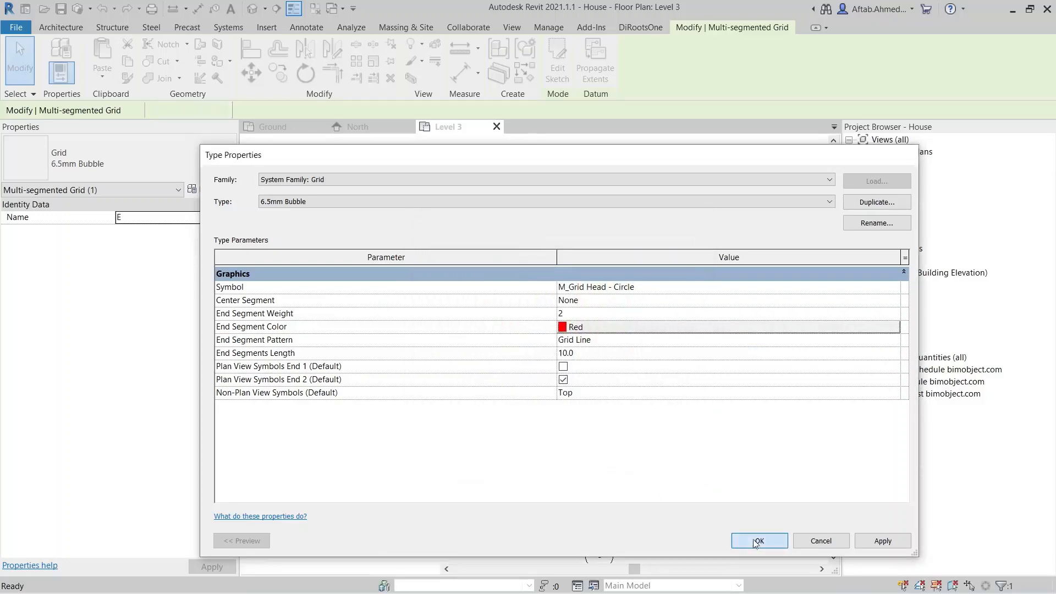
pyautogui.click(290, 278)
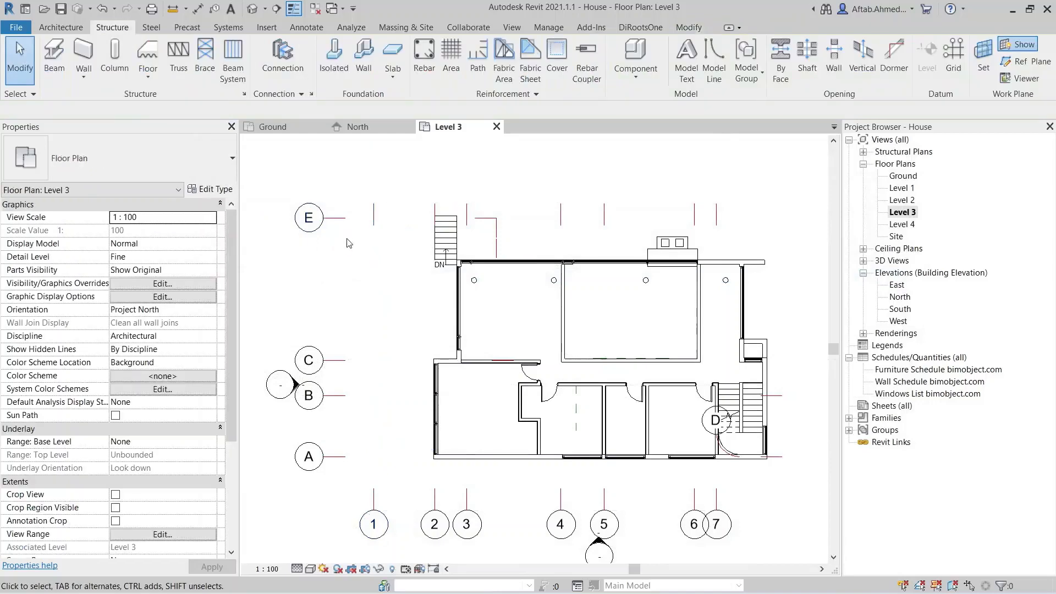
# Set the centre segment of the 6.5mm Bubble grid type to Custom through the multi-segmented grid E
pyautogui.click(343, 220)
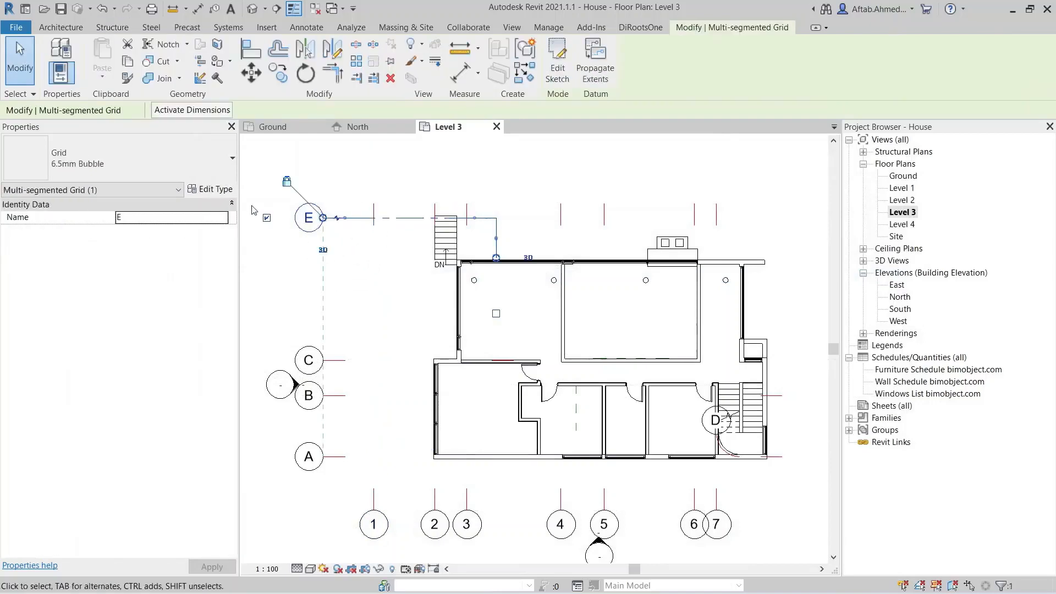
pyautogui.click(221, 191)
pyautogui.click(609, 300)
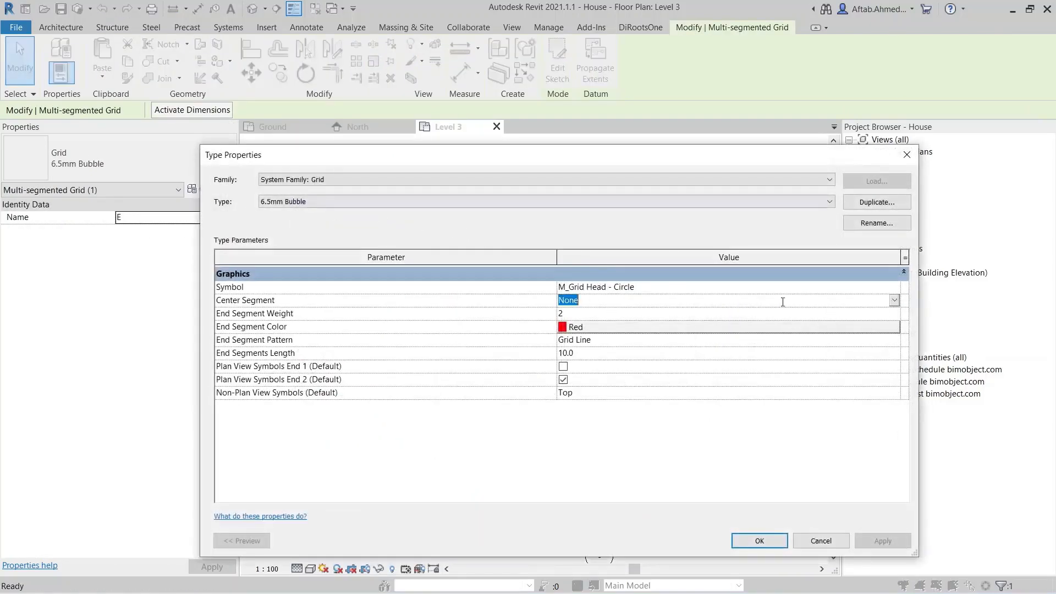
pyautogui.click(893, 301)
pyautogui.click(591, 337)
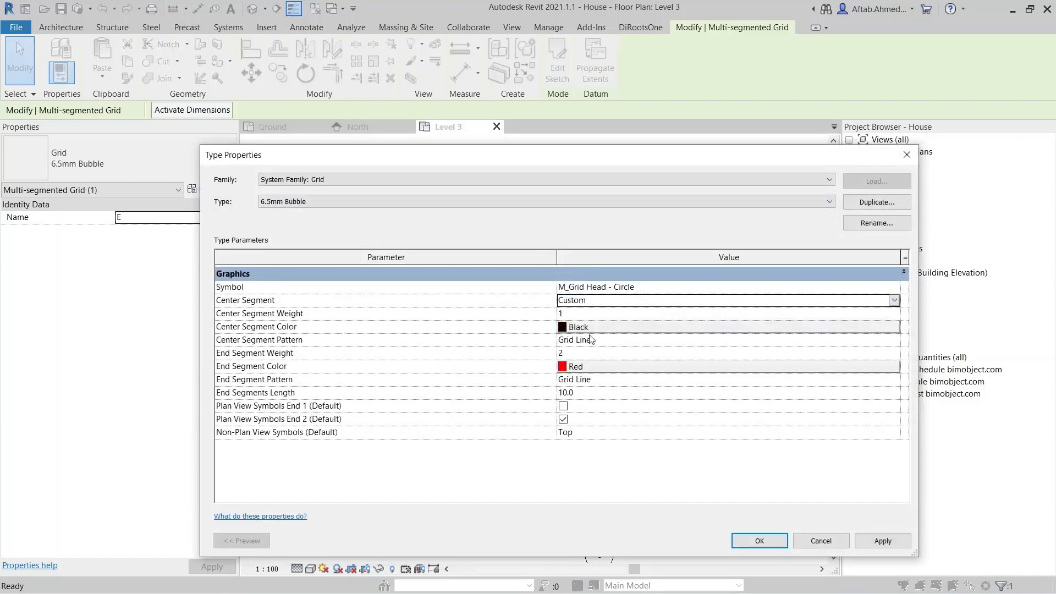
pyautogui.press('ctrl')
# Set the grid type's centre segment colour to magenta and apply the type changes
pyautogui.click(581, 327)
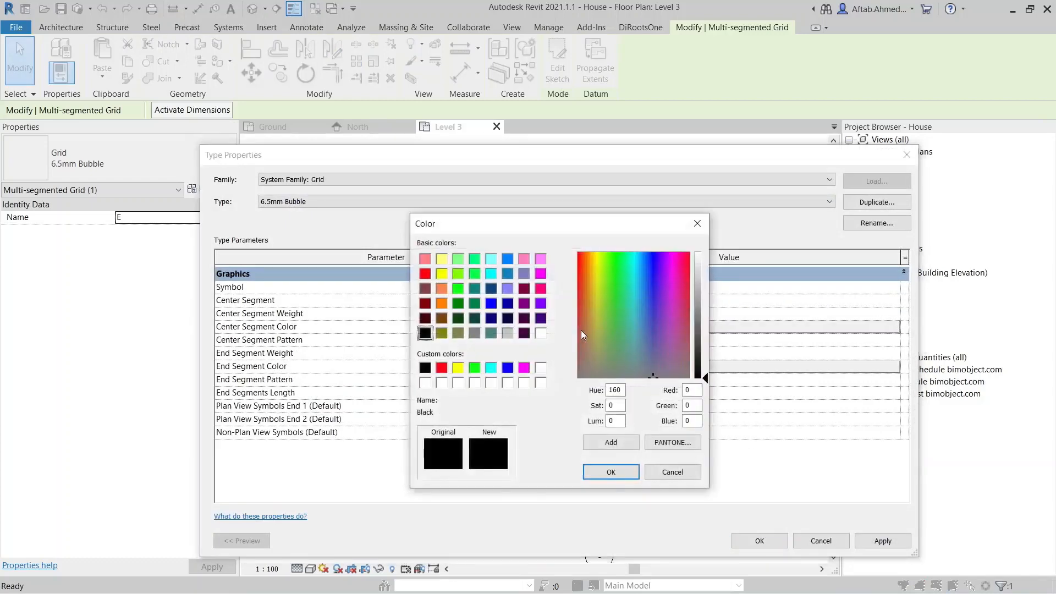
pyautogui.click(525, 368)
pyautogui.click(611, 472)
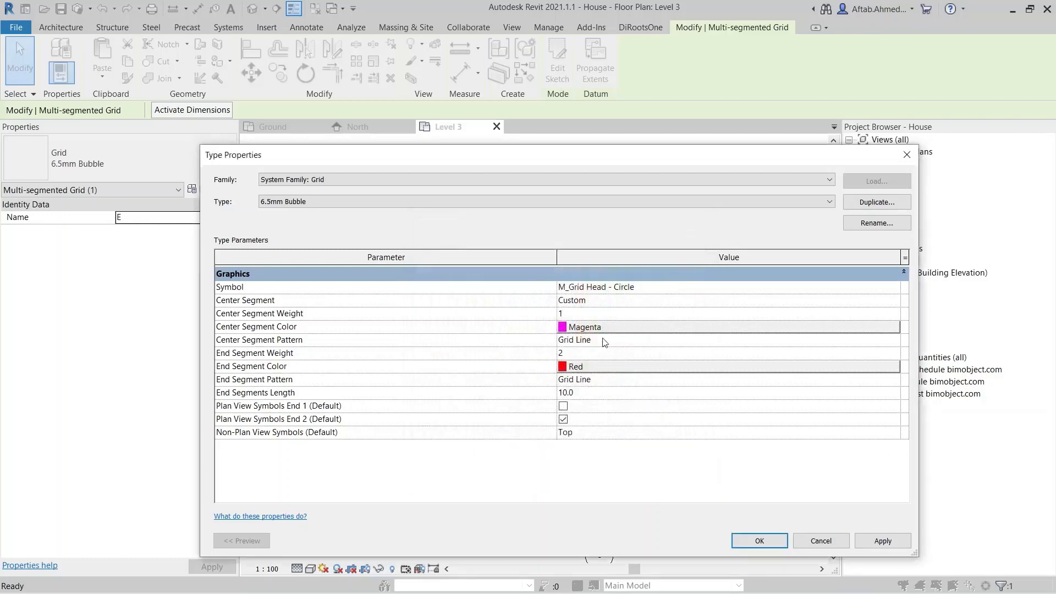
pyautogui.press('ctrl')
pyautogui.click(743, 540)
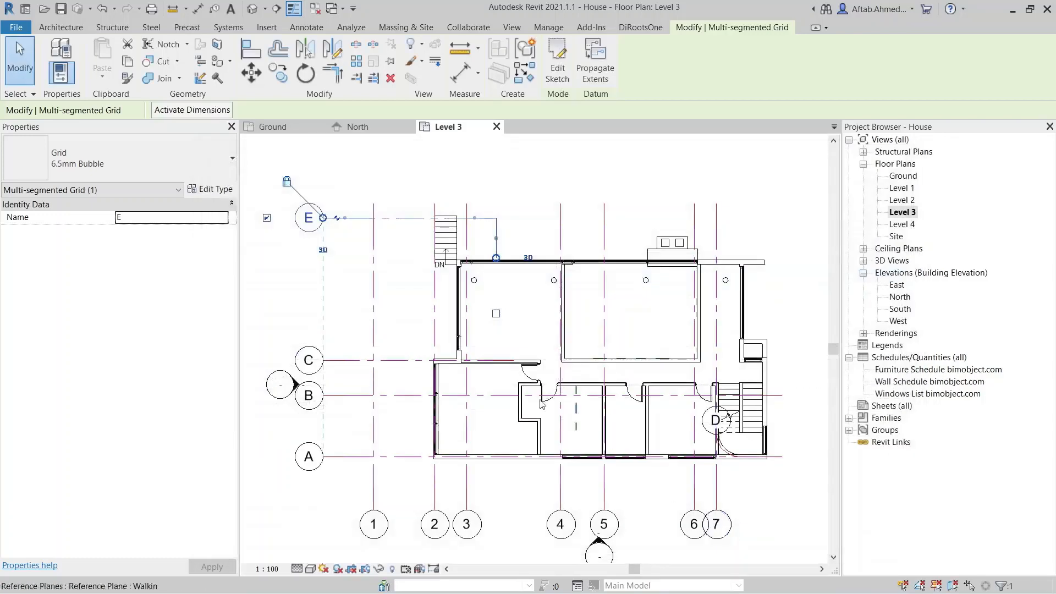
pyautogui.click(300, 283)
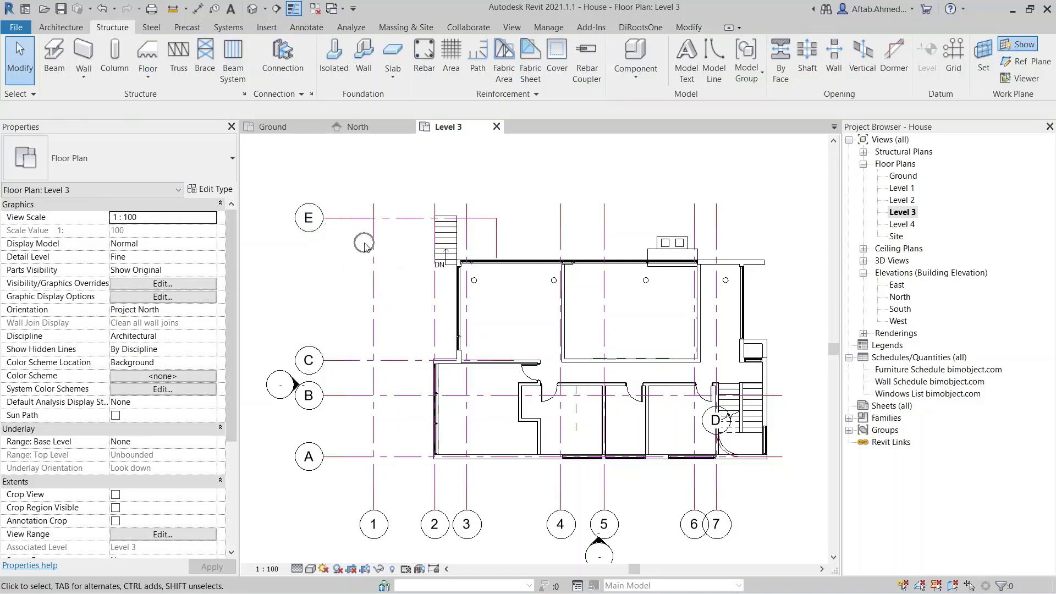
# Through grid E, enable the grid type's plan view symbols at End 1 and disable them at End 2
pyautogui.click(359, 218)
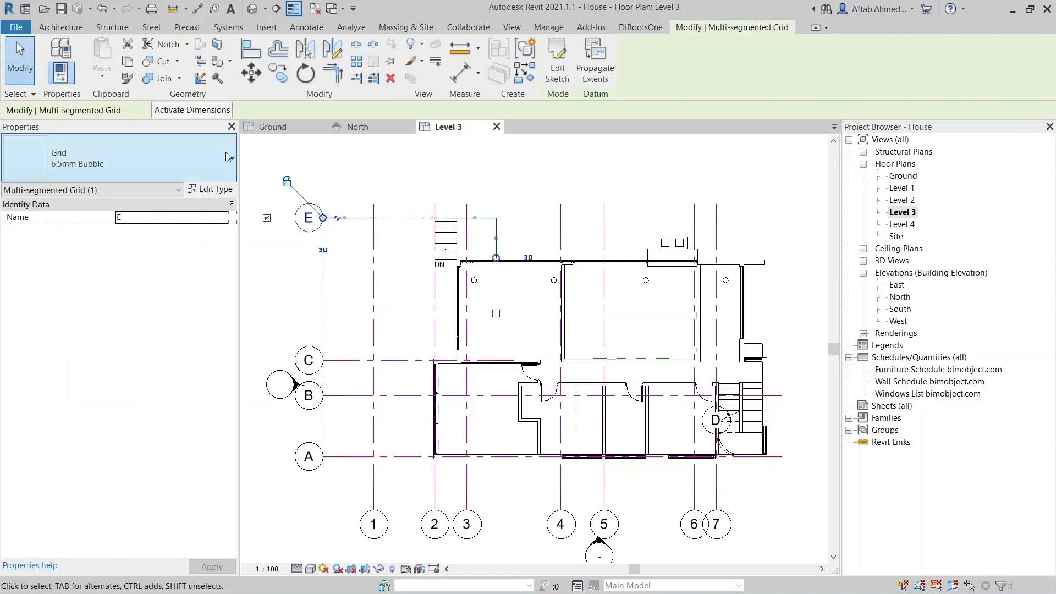
pyautogui.click(210, 188)
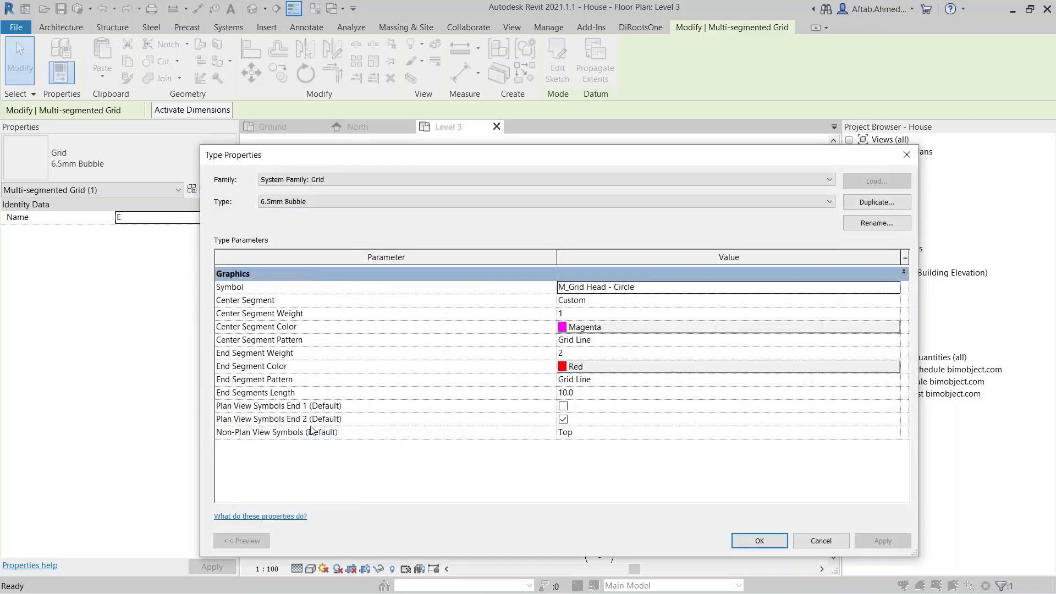
pyautogui.click(563, 406)
pyautogui.click(563, 419)
pyautogui.click(738, 538)
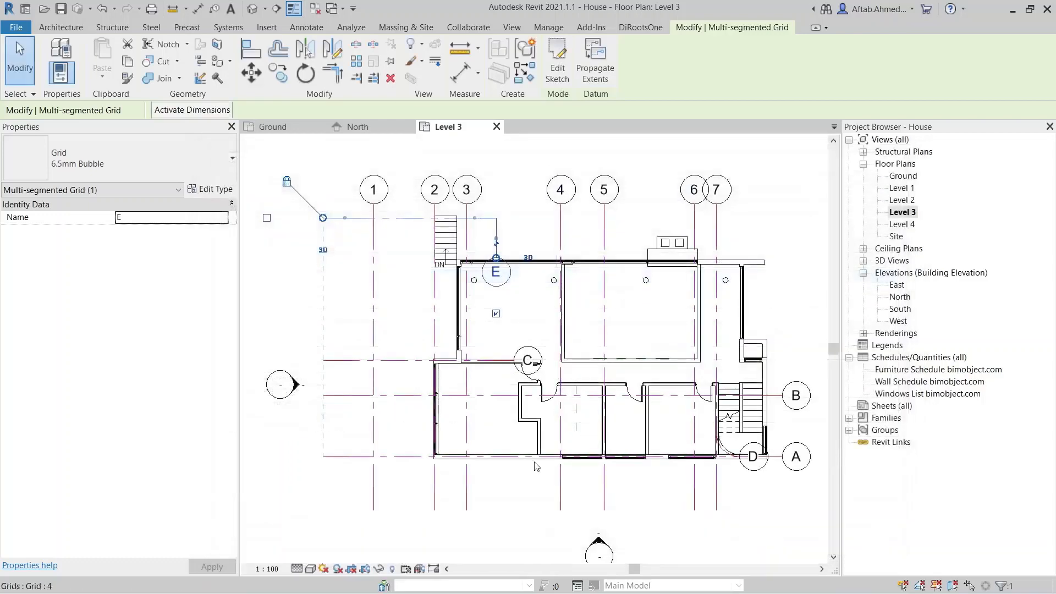
pyautogui.click(272, 324)
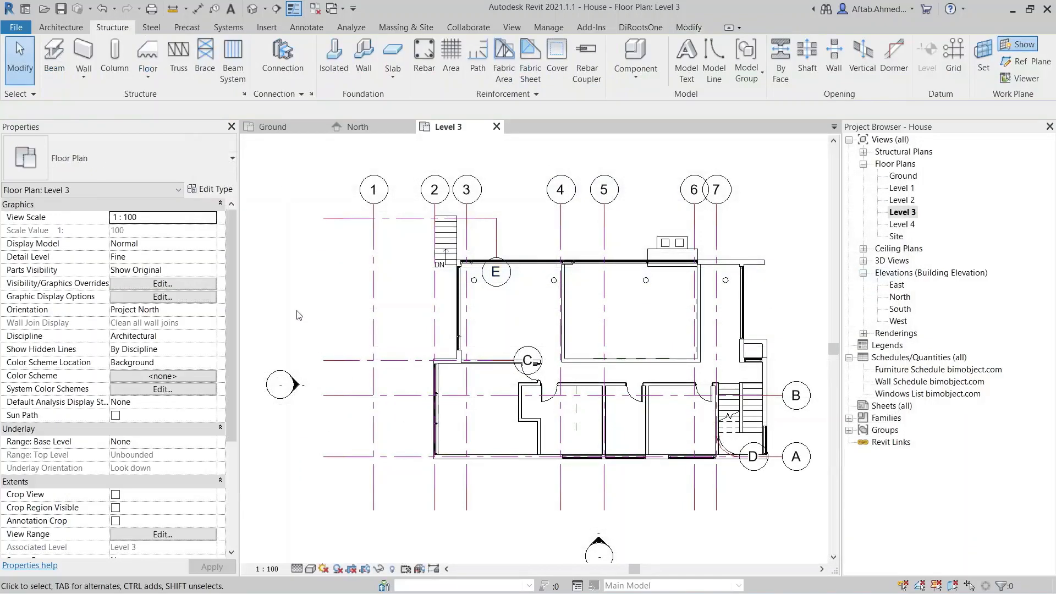
# Through grid 1, enable the grid type's plan view symbols at End 2 as well as End 1
pyautogui.click(372, 309)
pyautogui.click(220, 191)
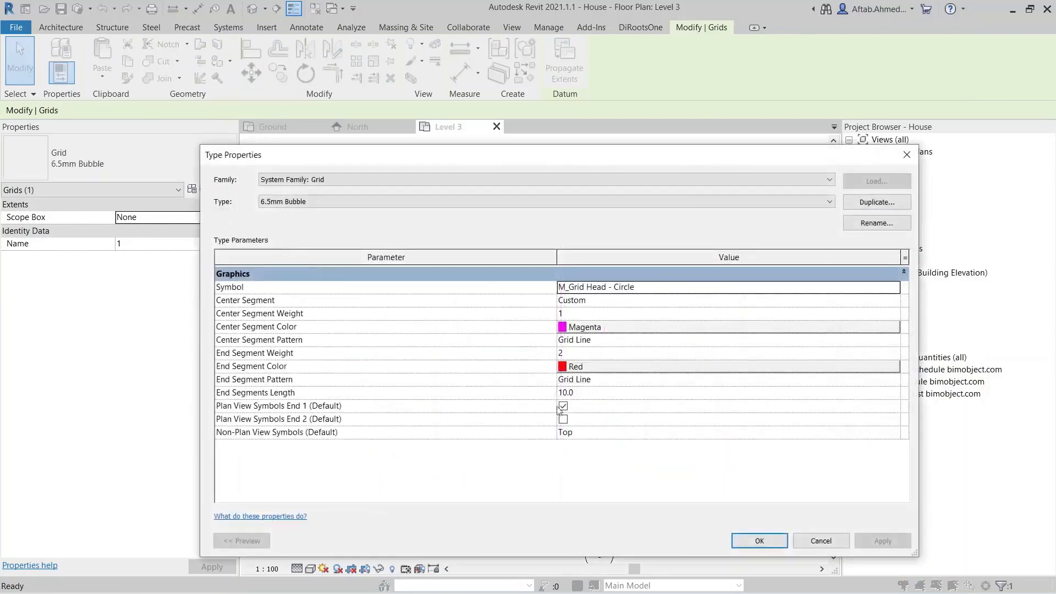
pyautogui.click(574, 422)
pyautogui.click(564, 420)
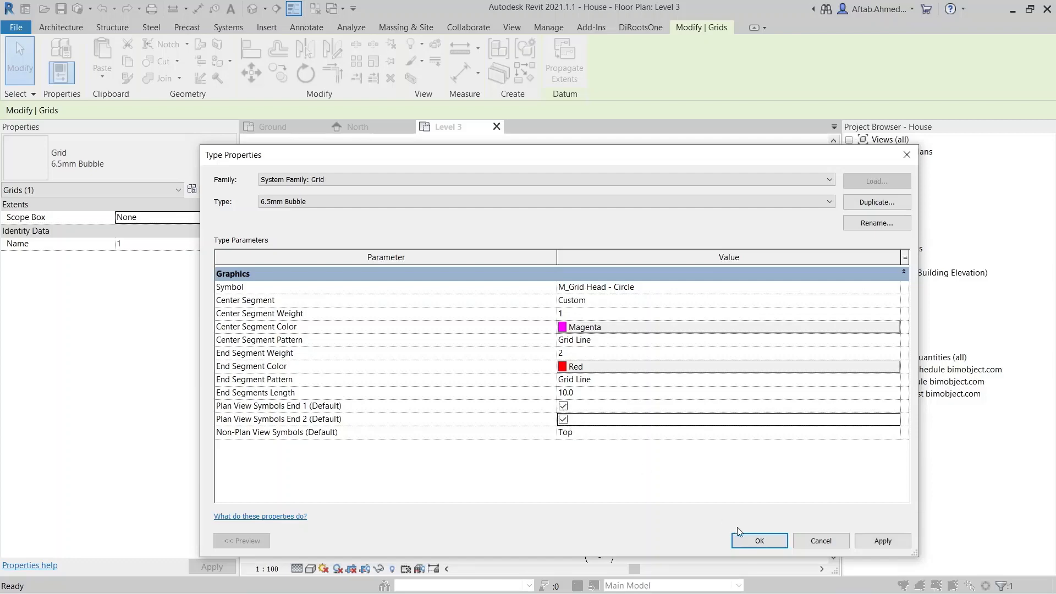
pyautogui.click(739, 535)
pyautogui.click(324, 302)
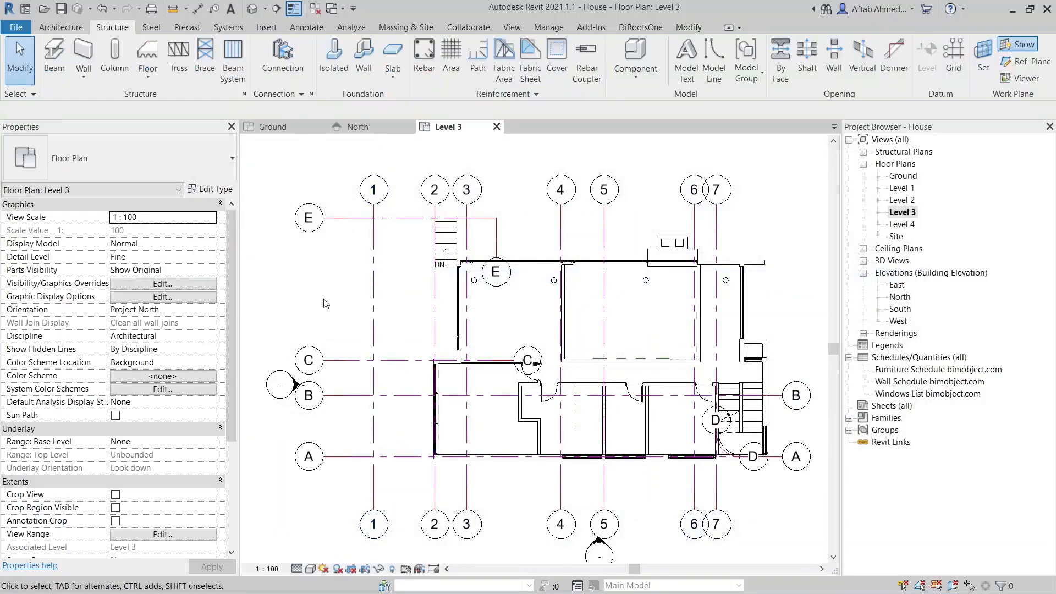
# Examine the Non-Plan View Symbols parameter of the grid type through grid 1, leaving its value as is
pyautogui.click(371, 310)
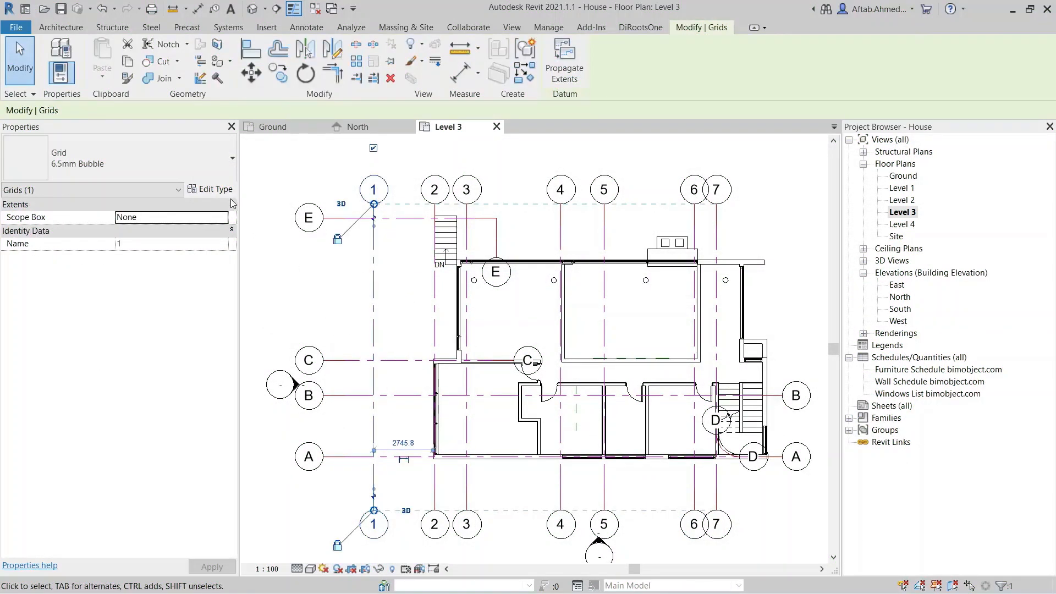
pyautogui.click(207, 189)
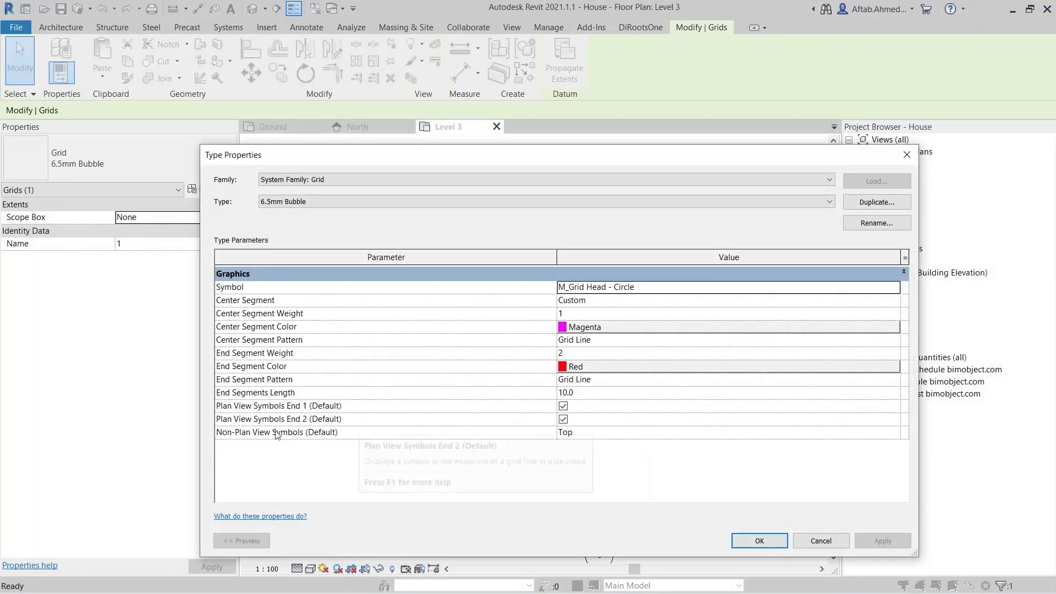
pyautogui.click(235, 439)
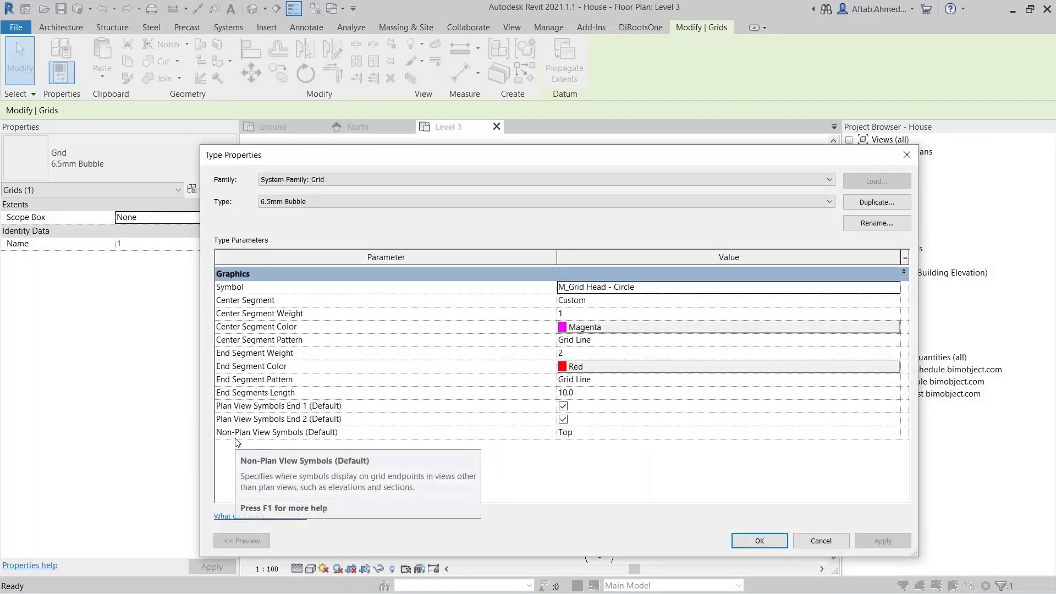
pyautogui.click(759, 541)
pyautogui.press('Escape')
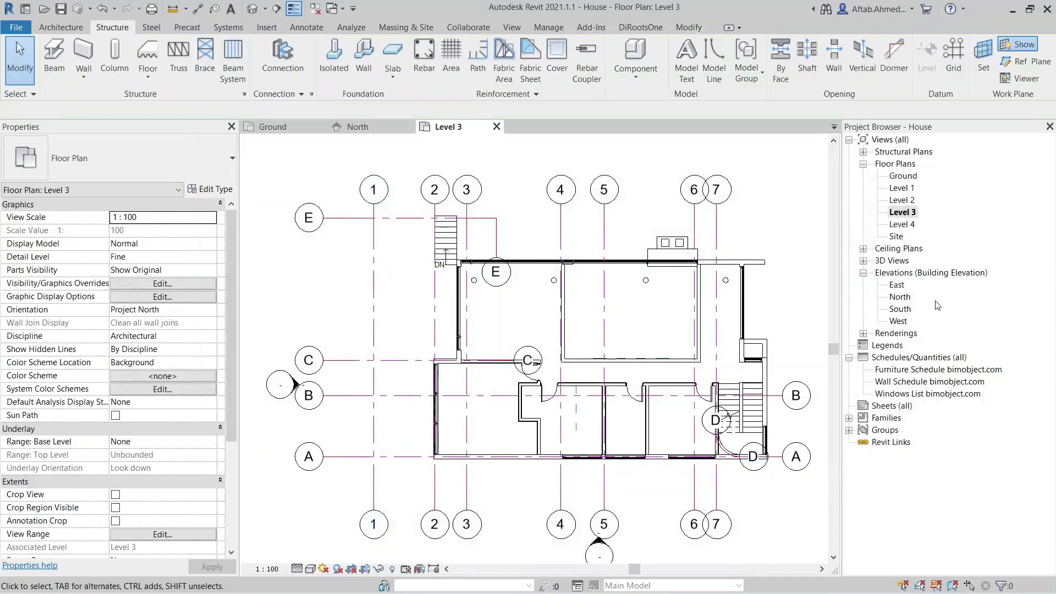
# In the North elevation, set the grid type's Non-Plan View Symbols to Both through grid 5
pyautogui.doubleClick(901, 297)
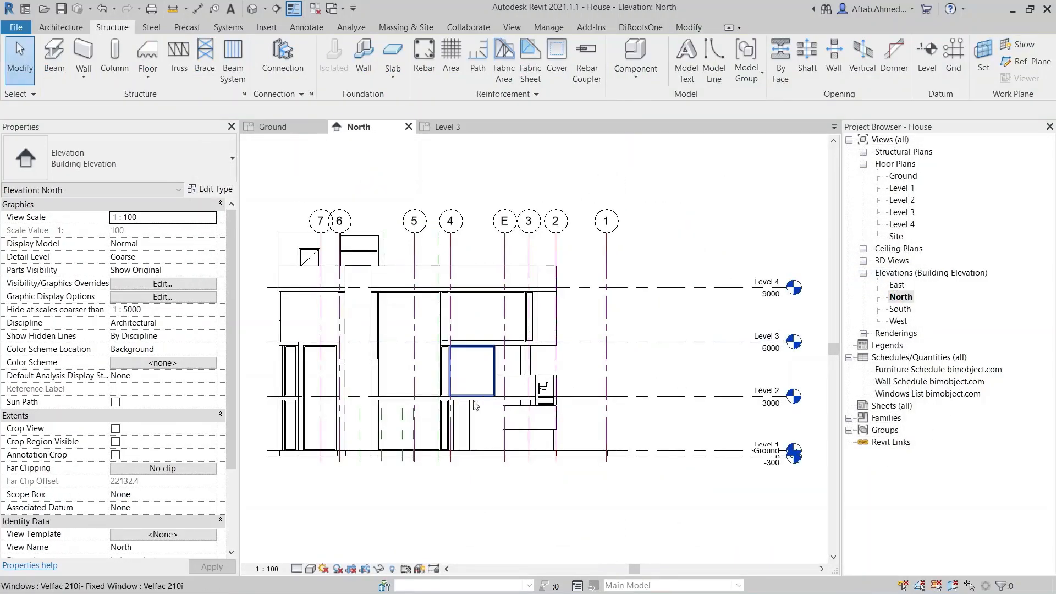
pyautogui.click(421, 239)
pyautogui.click(218, 190)
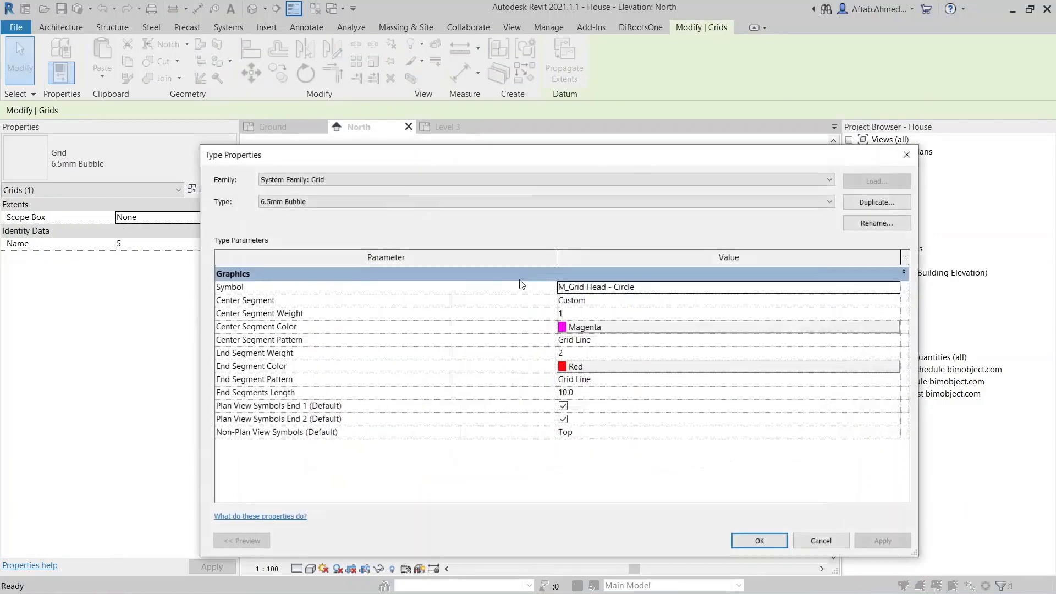
pyautogui.click(629, 435)
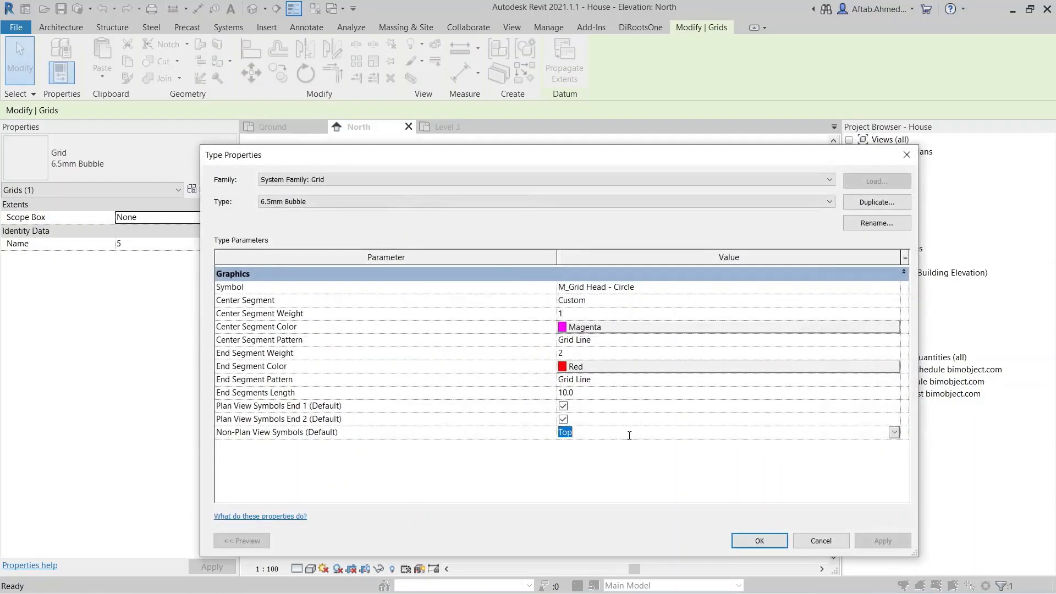
pyautogui.click(894, 433)
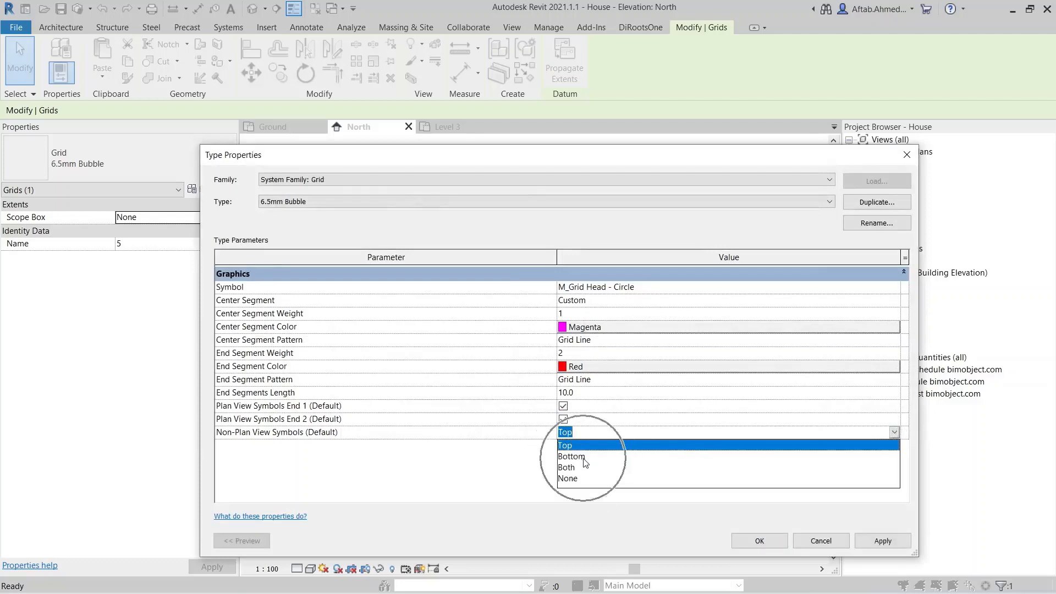
pyautogui.click(584, 467)
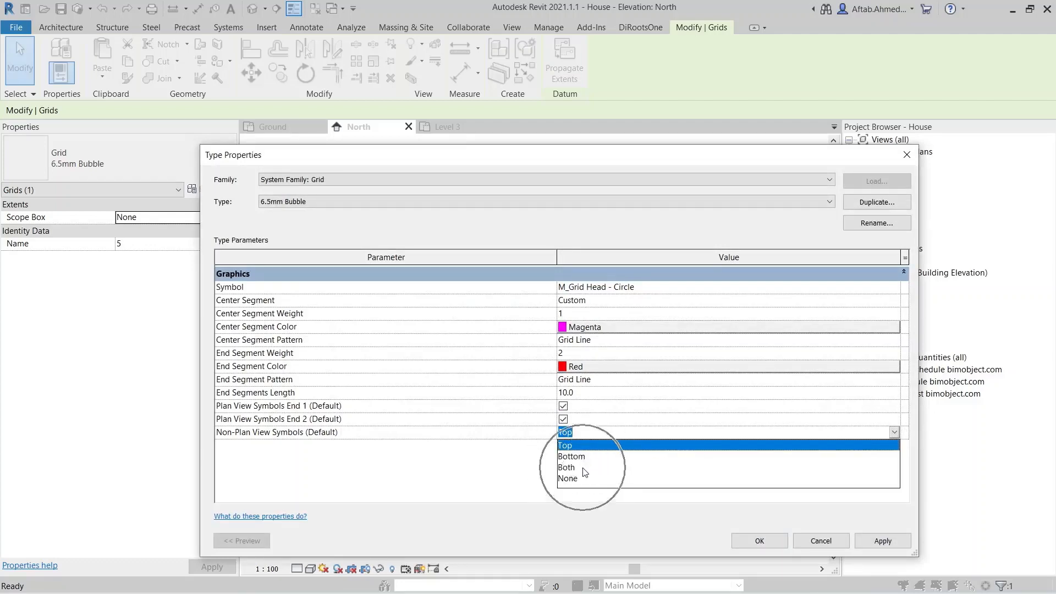
pyautogui.click(759, 542)
pyautogui.press('Escape')
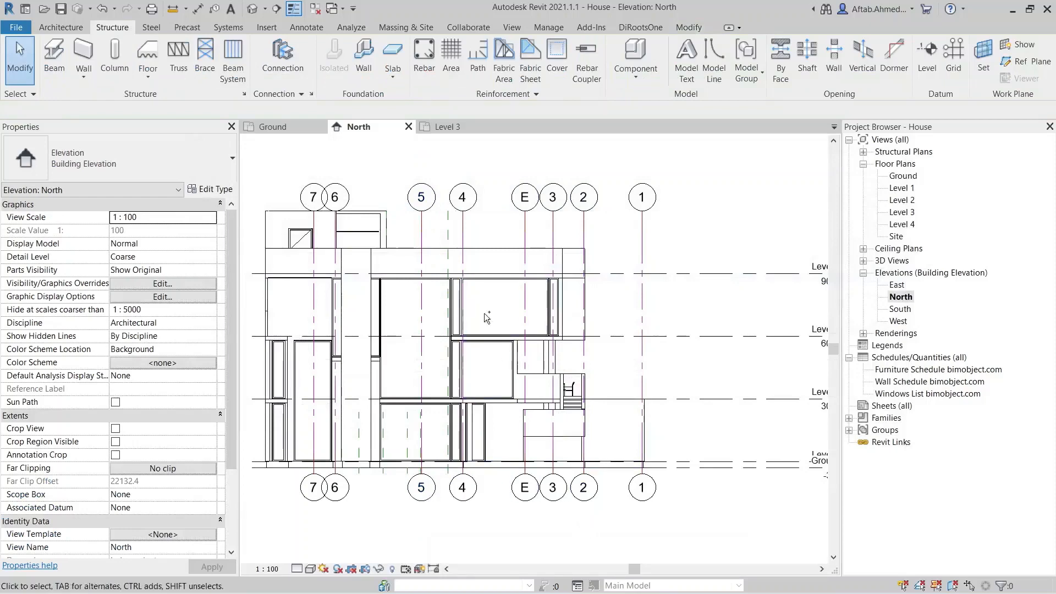
# Lower the top end of grid 4 and its aligned numbered grids to between Level 2 and Level 3
pyautogui.click(463, 266)
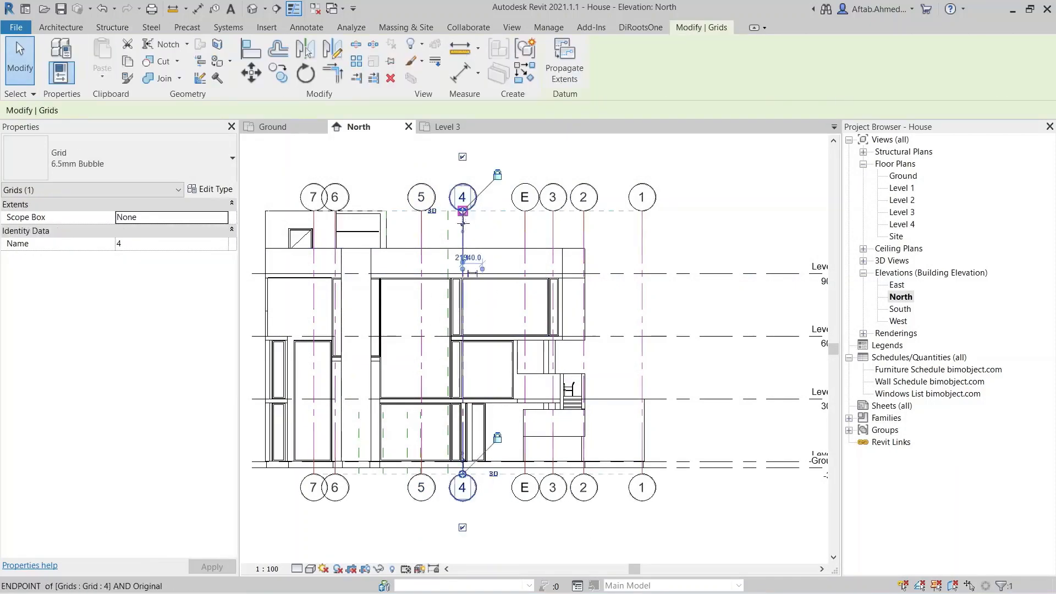
pyautogui.scroll(3, 470, 327)
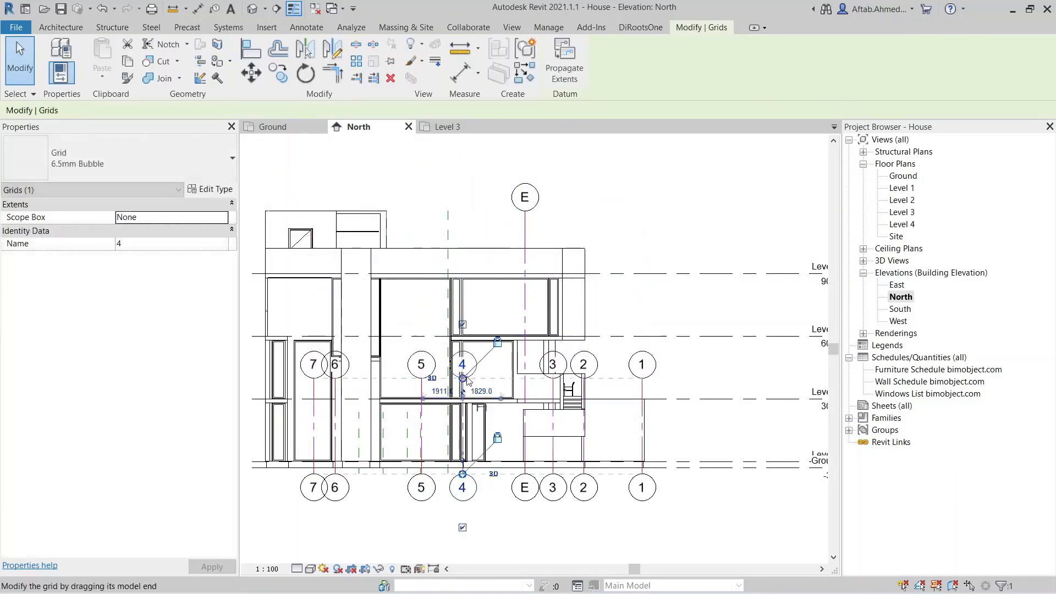
pyautogui.press('Escape')
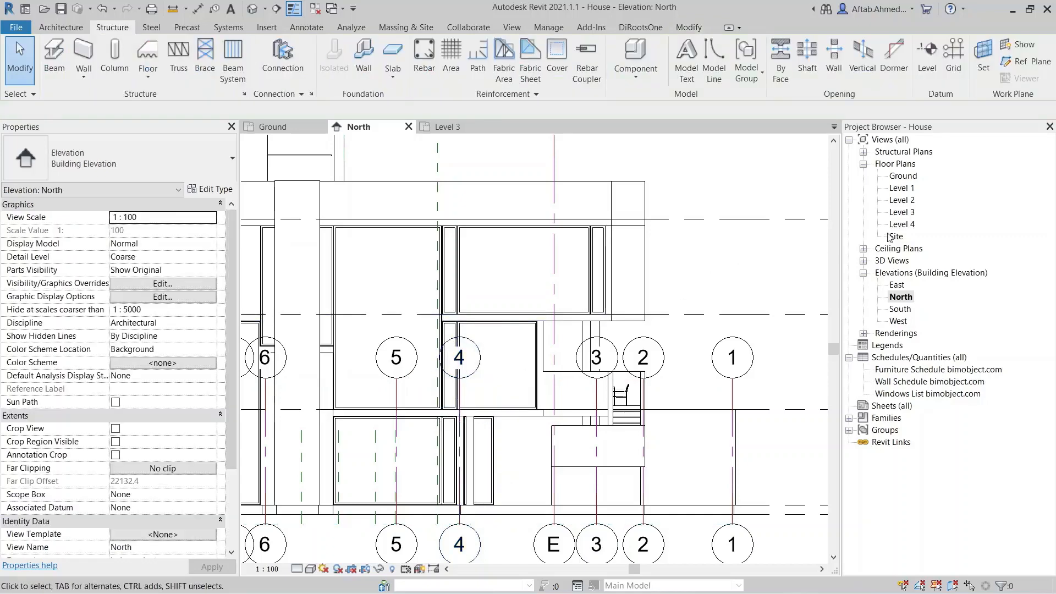
# Compare the Ground and Level 3 floor plans to check which grids are shown on each level
pyautogui.doubleClick(903, 175)
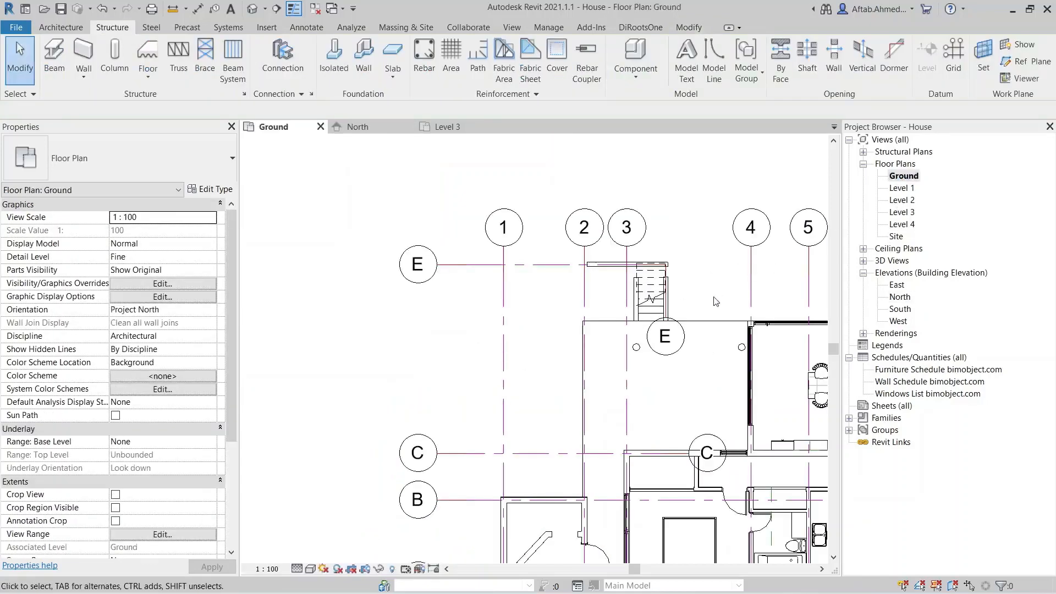
pyautogui.scroll(-1, 687, 363)
pyautogui.moveTo(688, 365); pyautogui.dragTo(526, 319, button='middle')
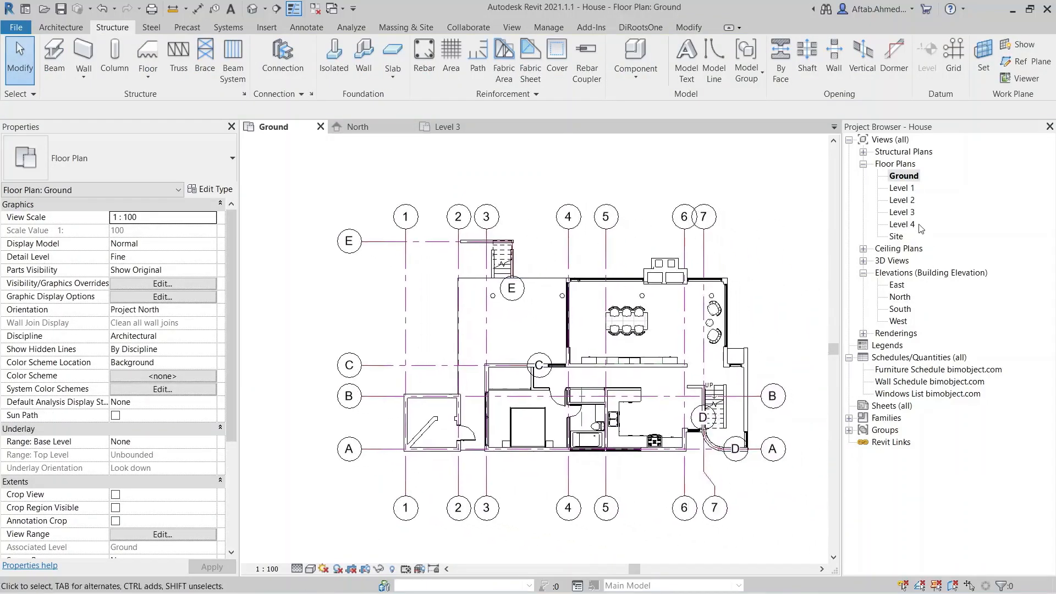
pyautogui.doubleClick(902, 213)
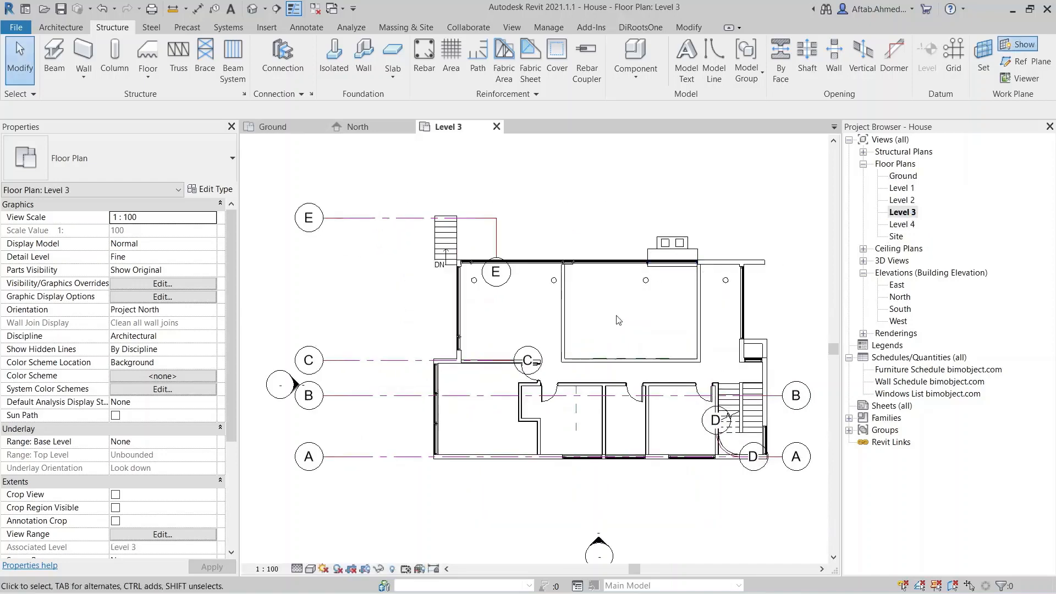
pyautogui.scroll(-1, 618, 320)
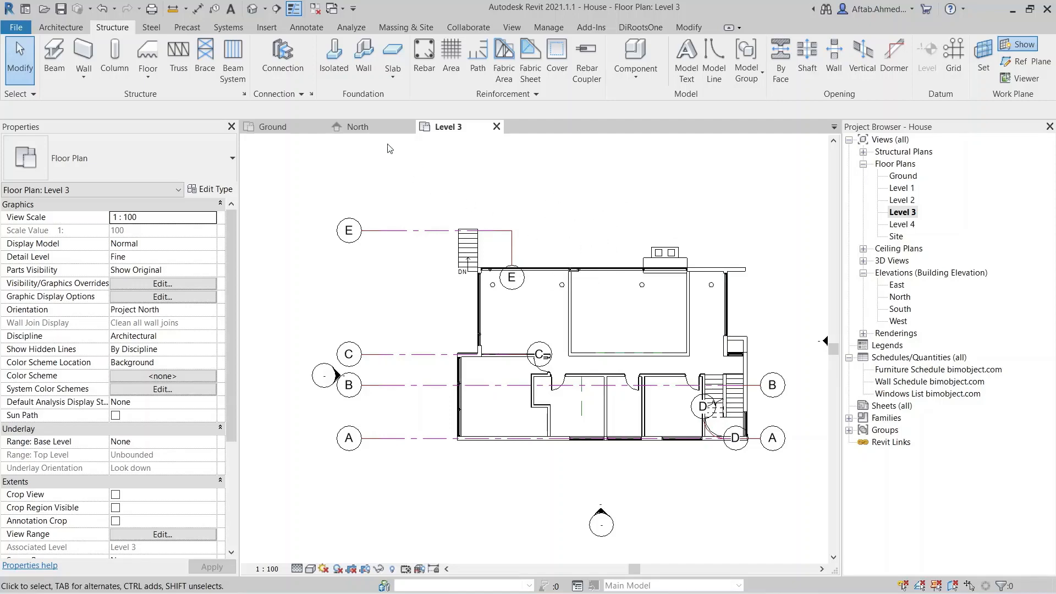
# In the North elevation, raise the top end of grid 1 and its aligned grids above Level 4, and check the Level 3 plan
pyautogui.click(358, 127)
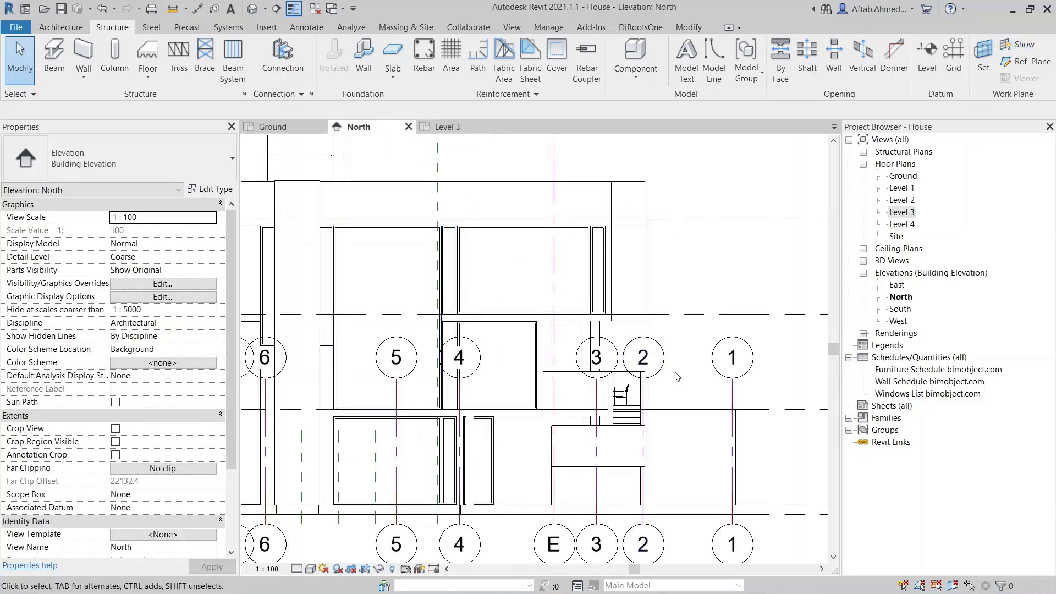
pyautogui.click(732, 391)
pyautogui.scroll(-2, 729, 392)
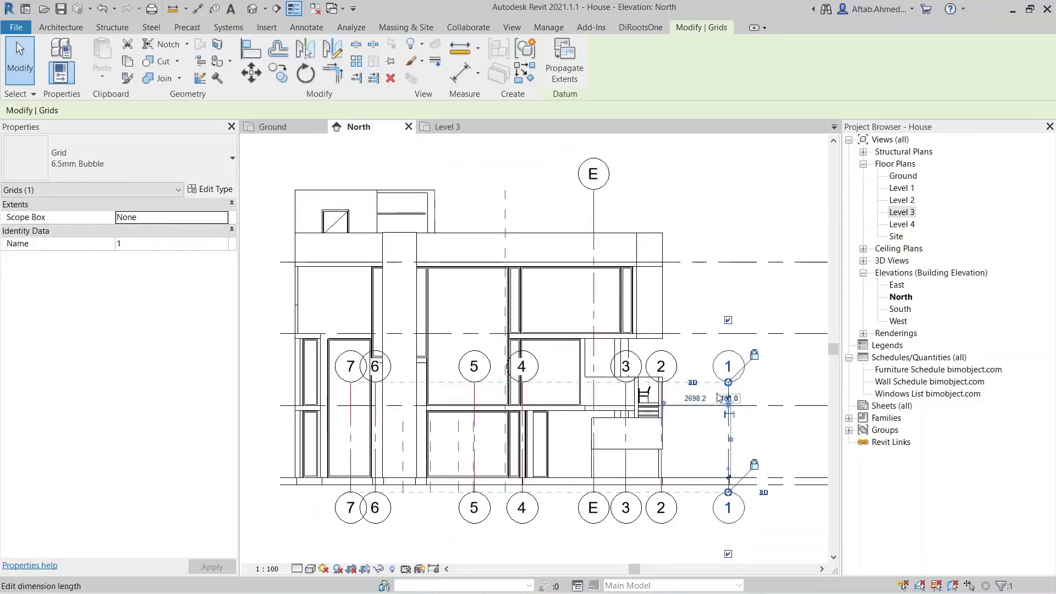
pyautogui.moveTo(727, 384); pyautogui.dragTo(727, 204)
pyautogui.moveTo(677, 284); pyautogui.dragTo(481, 294, button='middle')
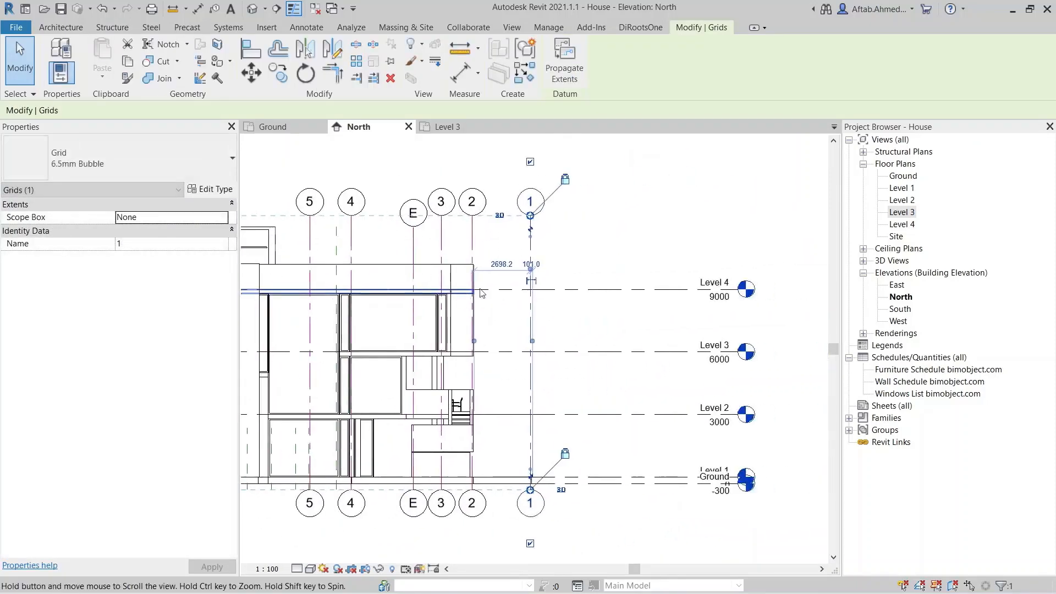
pyautogui.doubleClick(892, 214)
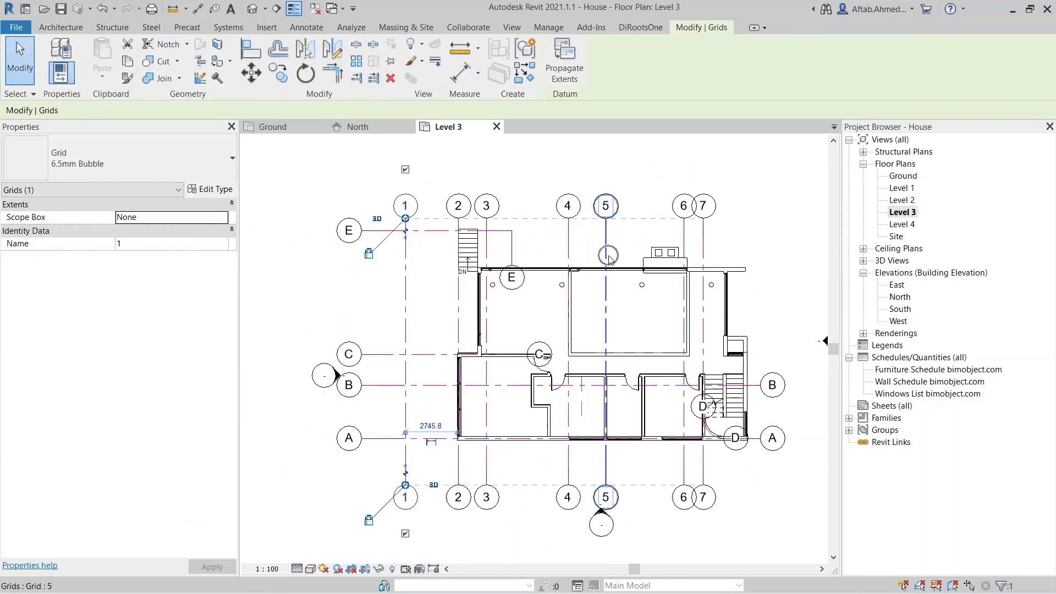
# Draw a short vertical grid line in the empty area above the house plan, in line with grid 3
pyautogui.click(751, 249)
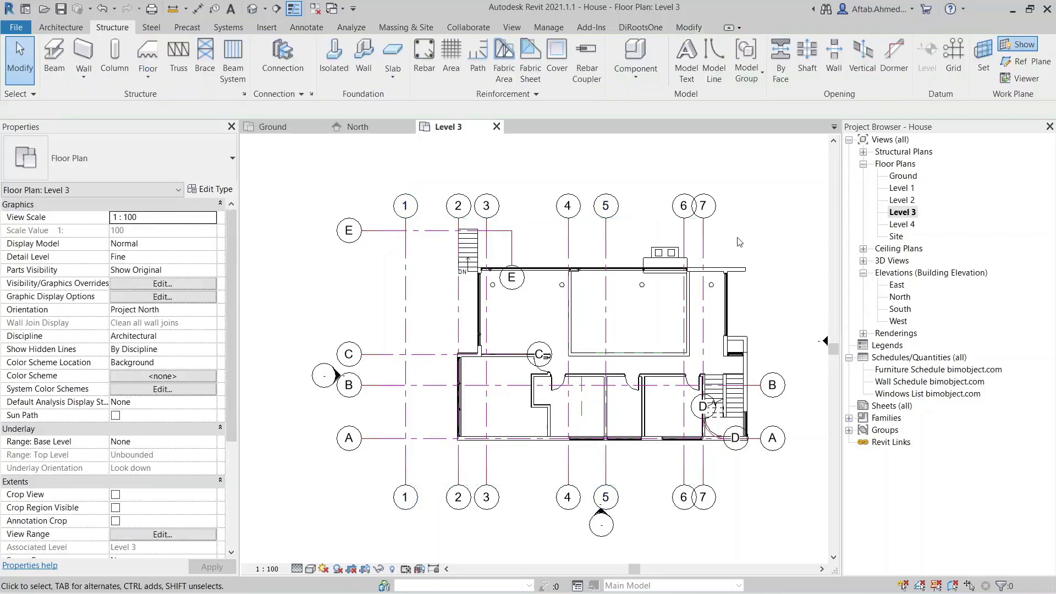
pyautogui.scroll(-1, 725, 254)
pyautogui.moveTo(725, 253); pyautogui.dragTo(697, 390, button='middle')
pyautogui.click(954, 55)
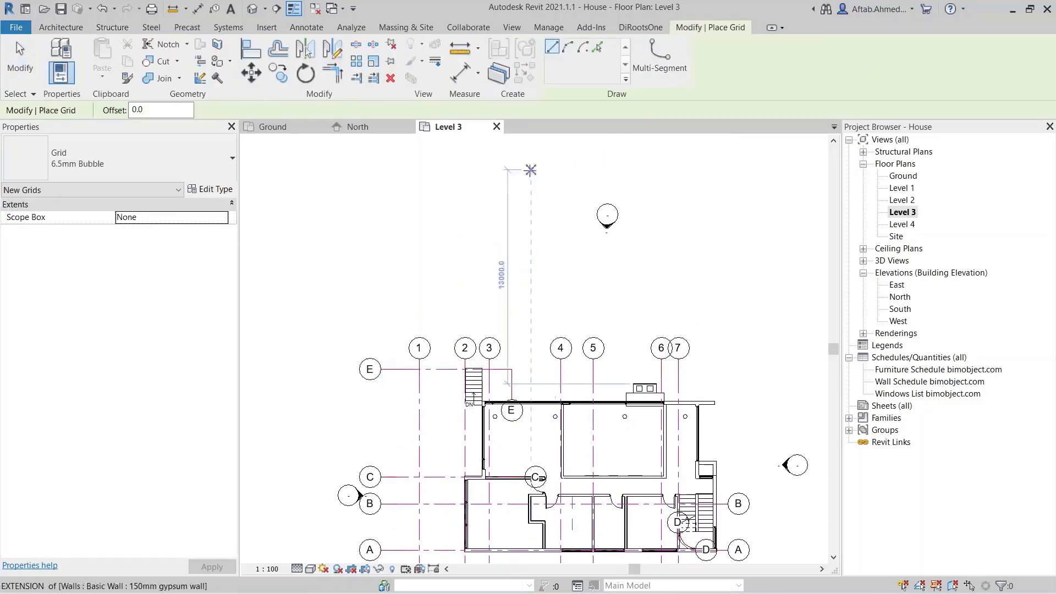
pyautogui.click(490, 176)
pyautogui.click(489, 269)
pyautogui.press('Escape')
pyautogui.press('Escape')
pyautogui.scroll(2, 498, 187)
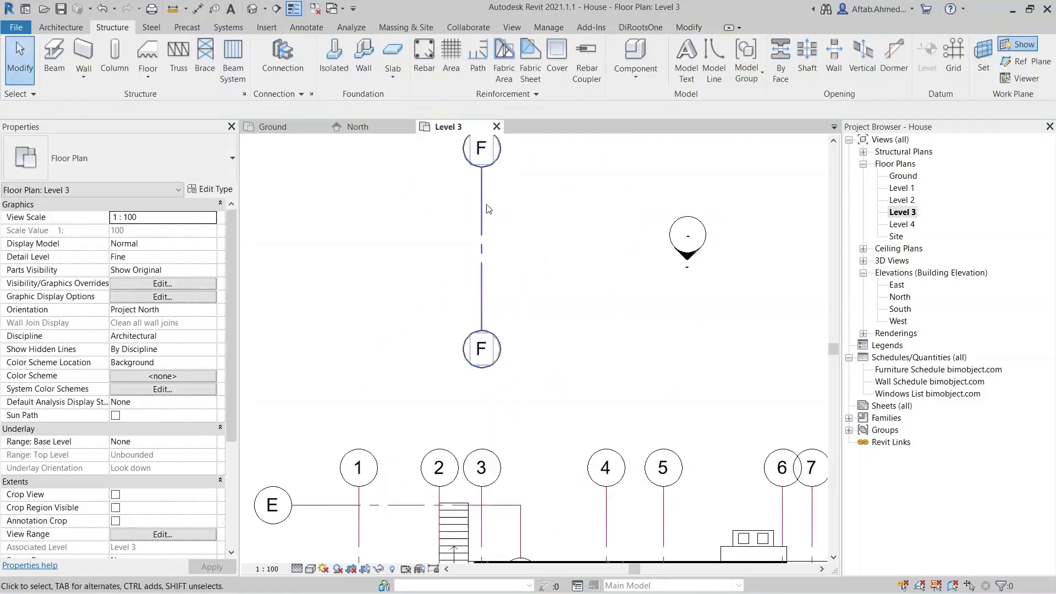
# Make three copies of grid F to its right, spaced about 3000, 3700 and 2400 mm apart
pyautogui.click(483, 211)
pyautogui.click(279, 74)
pyautogui.click(335, 215)
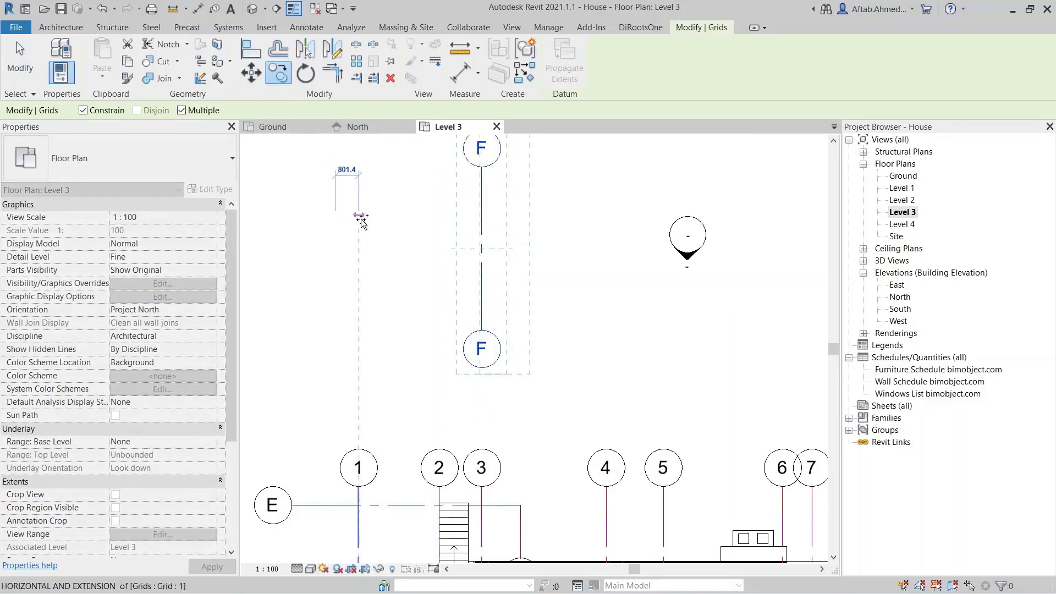
pyautogui.write('5500')
pyautogui.press('Return')
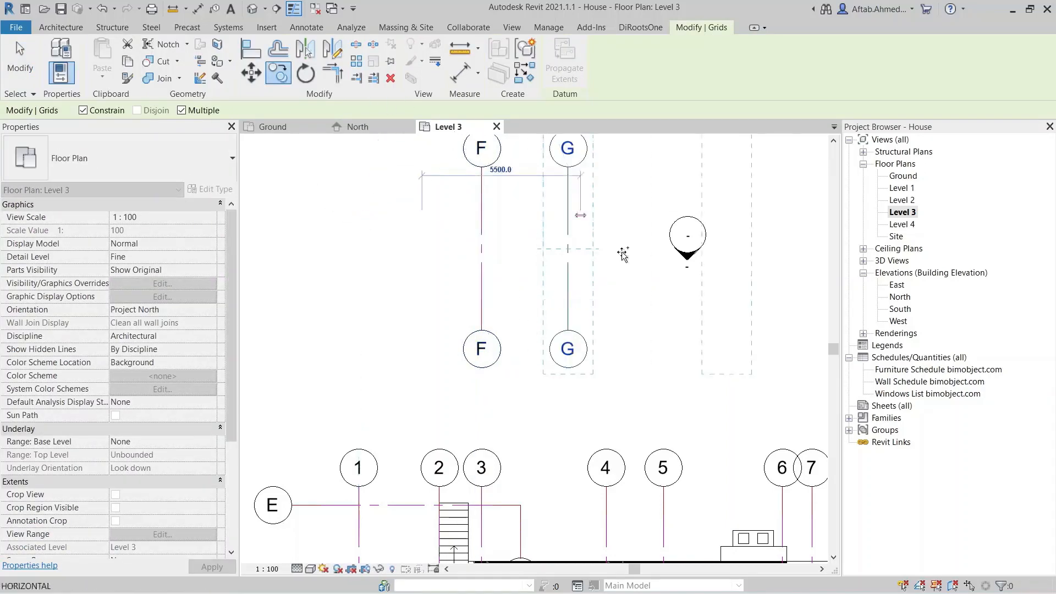
pyautogui.click(529, 266)
pyautogui.click(598, 268)
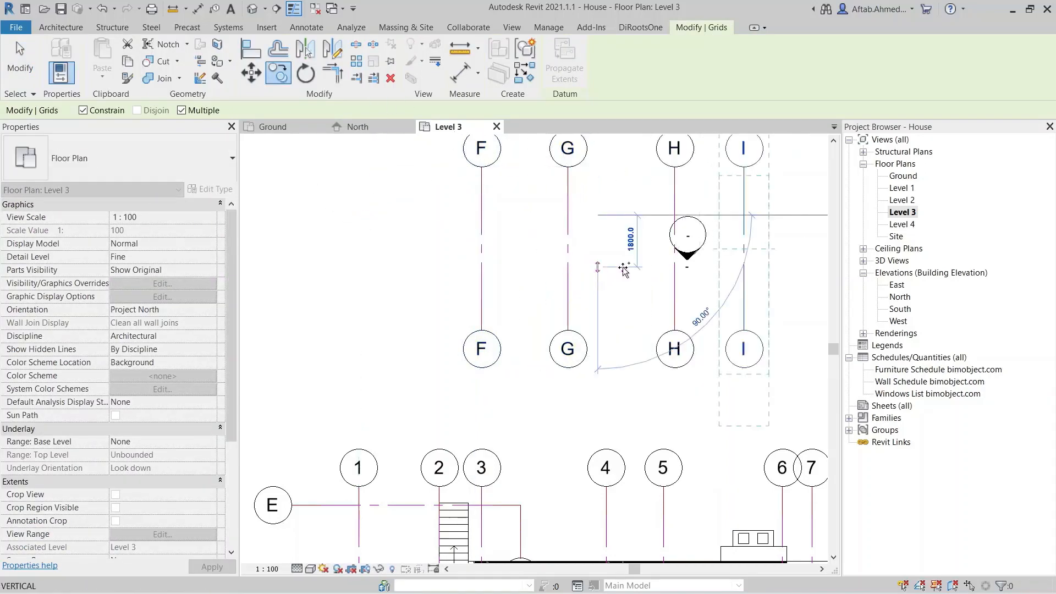
pyautogui.press('Escape')
pyautogui.press('Escape')
pyautogui.moveTo(624, 296); pyautogui.dragTo(542, 337, button='middle')
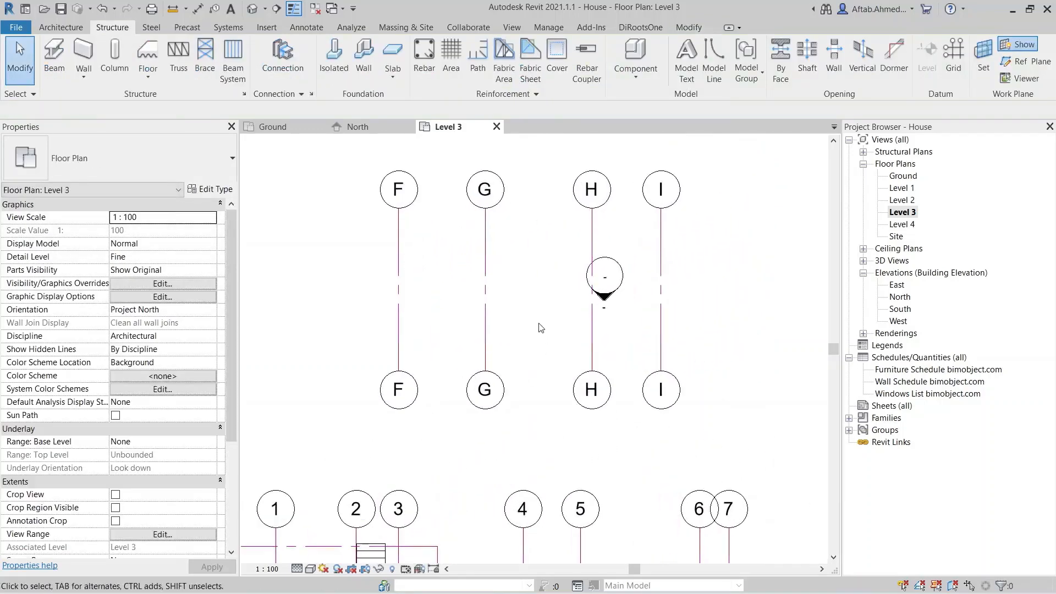
# Place an aligned dimension string across grids F, G, H and I near their upper ends
pyautogui.click(198, 8)
pyautogui.click(399, 240)
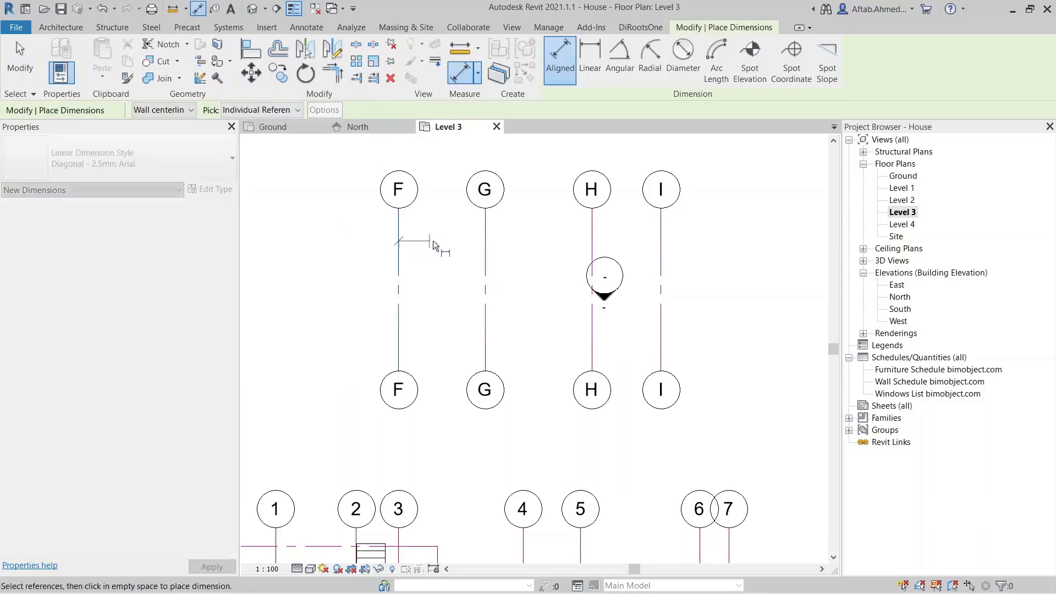
pyautogui.click(485, 243)
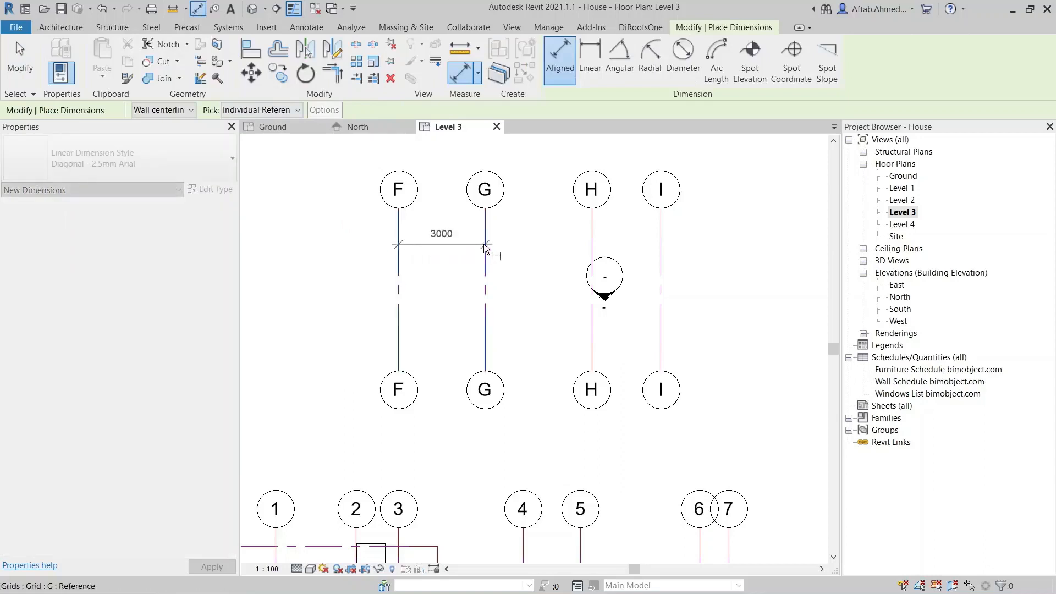
pyautogui.click(592, 251)
pyautogui.click(657, 250)
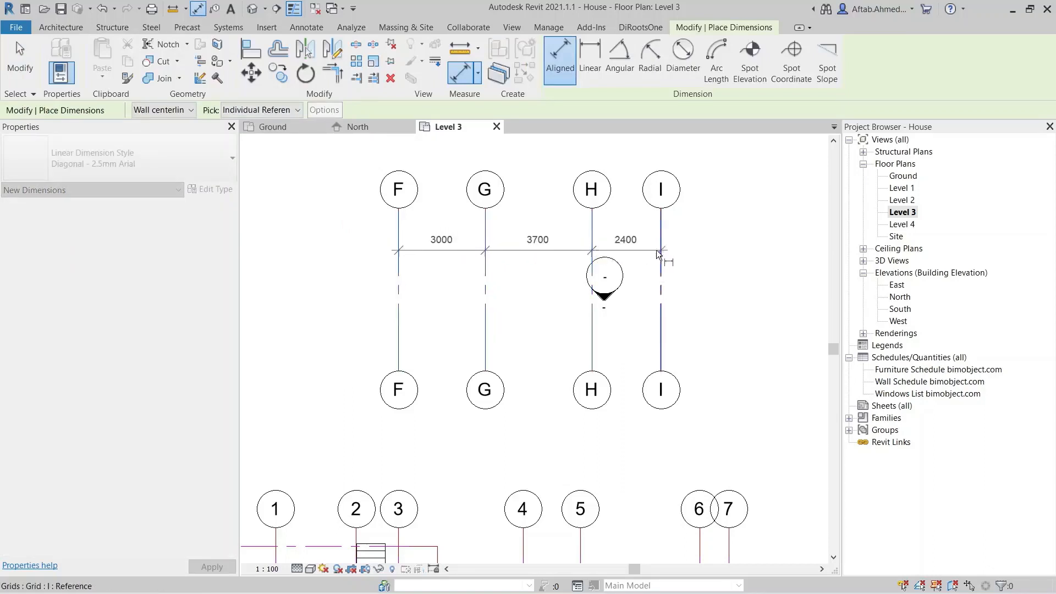
pyautogui.scroll(1, 559, 251)
pyautogui.click(559, 251)
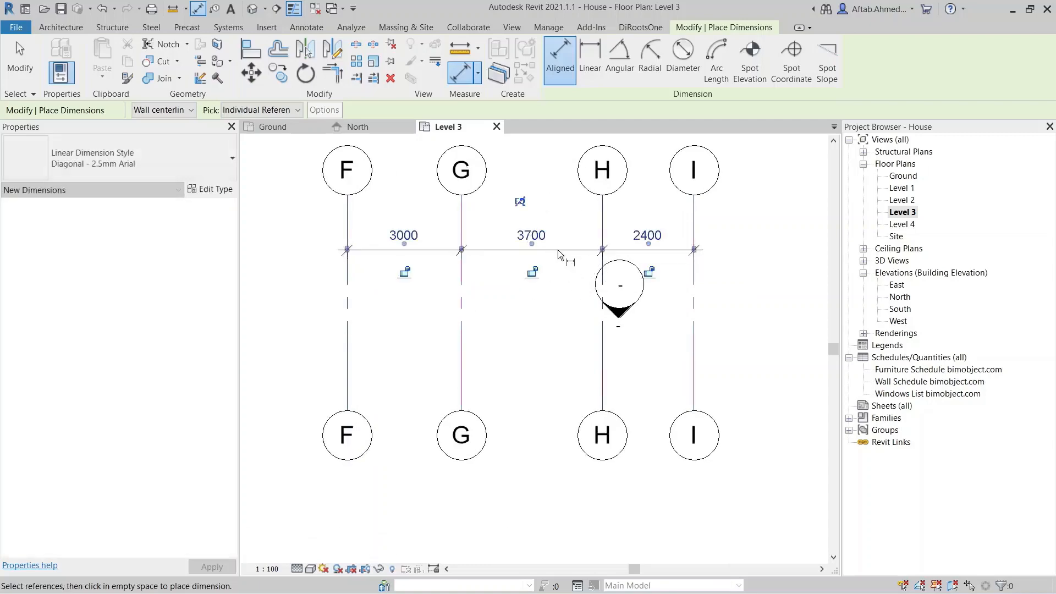
pyautogui.press('Escape')
pyautogui.press('Escape')
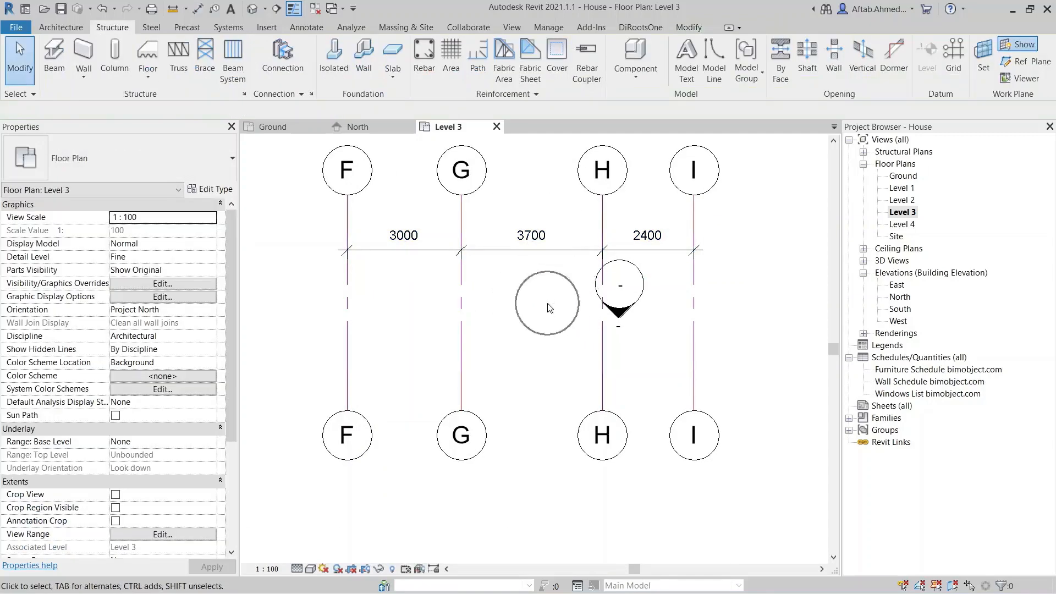
# Lock the dimension between grids F and G and make the string's grid spacings equal
pyautogui.click(492, 251)
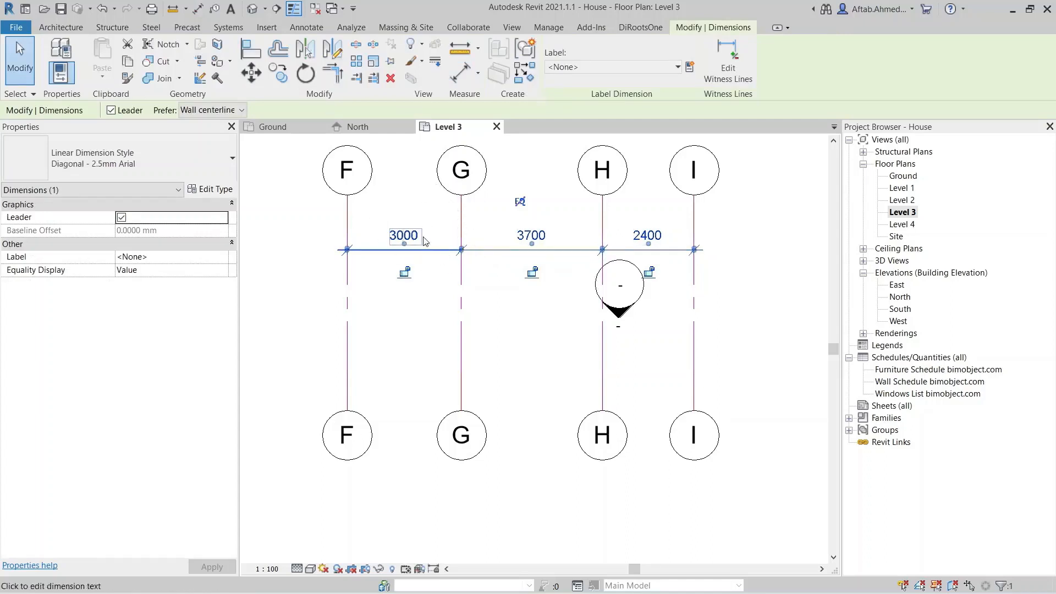
pyautogui.click(404, 273)
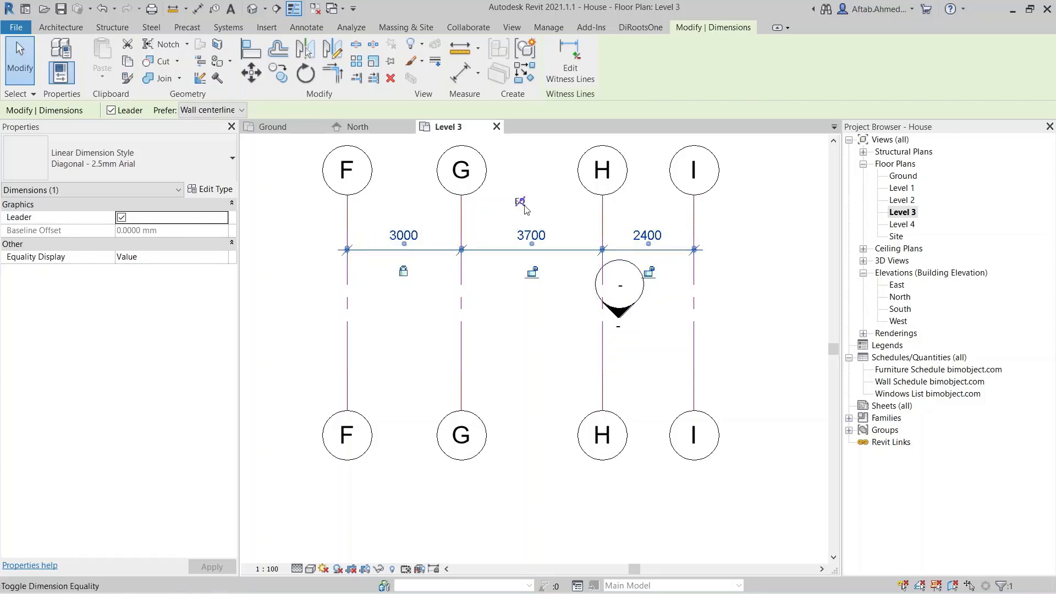
pyautogui.click(521, 201)
pyautogui.click(748, 302)
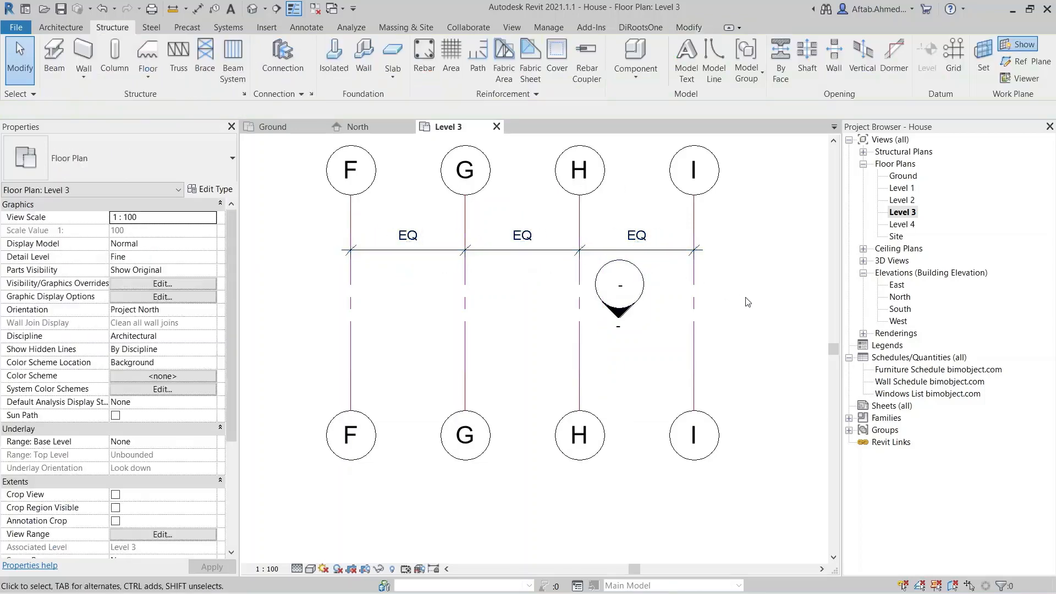
# Place a second aligned dimension string across grids F, G, H and I, below the EQ string
pyautogui.click(198, 8)
pyautogui.click(348, 342)
pyautogui.click(465, 345)
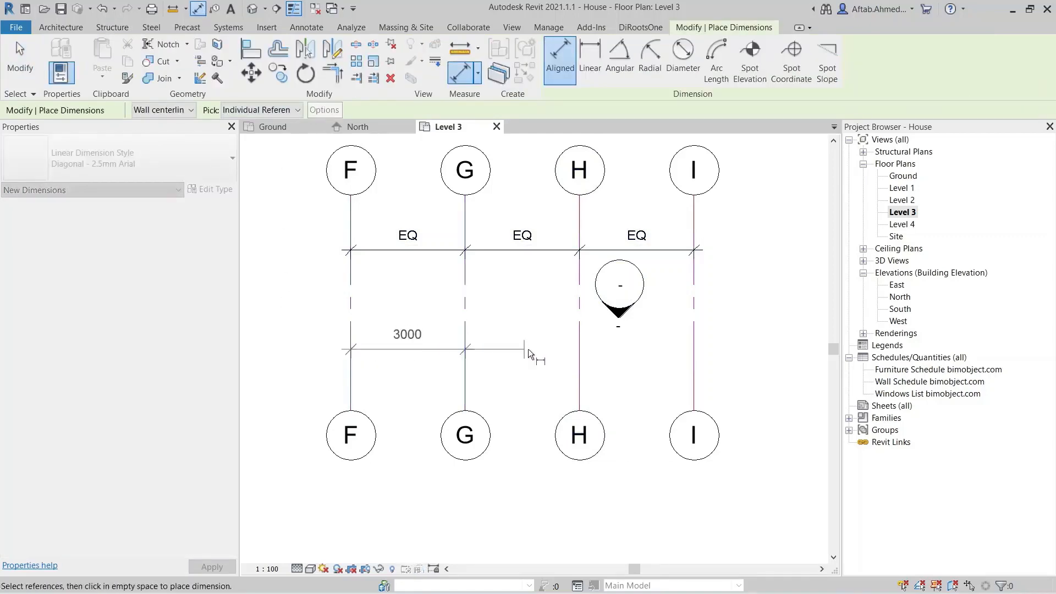
pyautogui.click(577, 354)
pyautogui.click(692, 360)
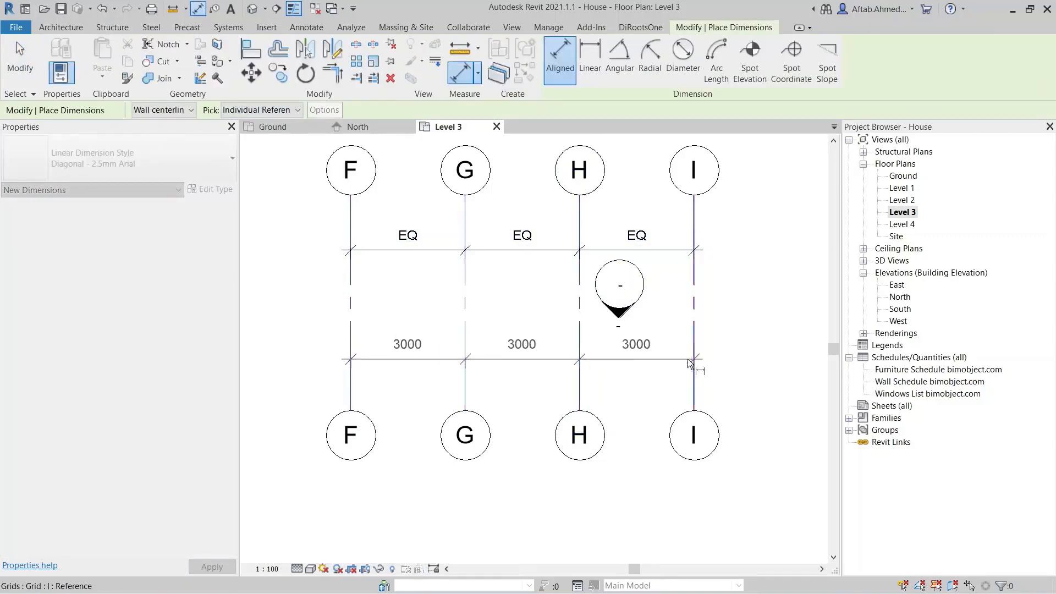
pyautogui.click(668, 363)
pyautogui.press('Escape')
pyautogui.press('Escape')
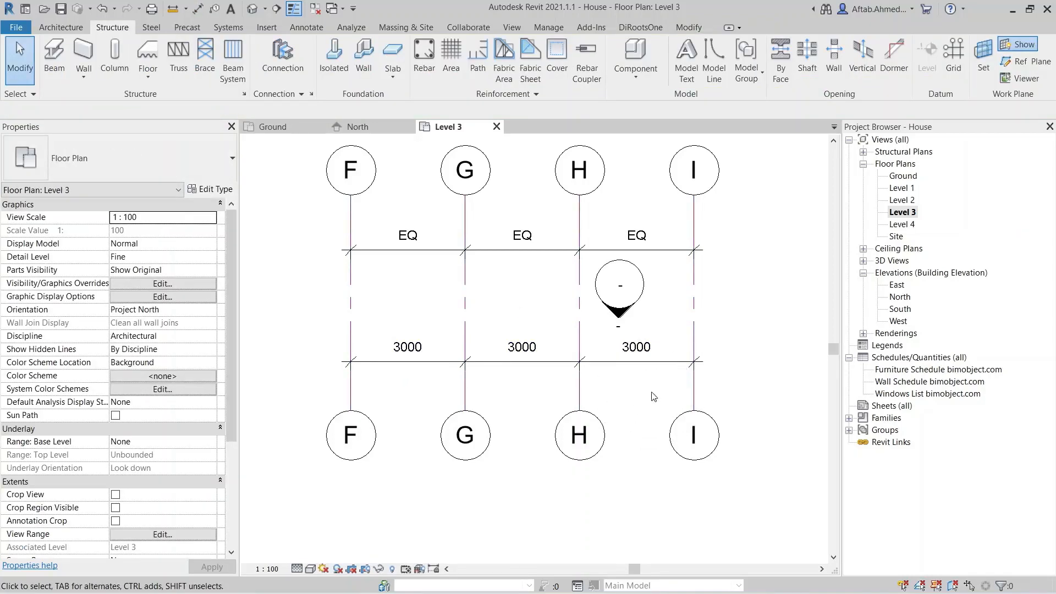